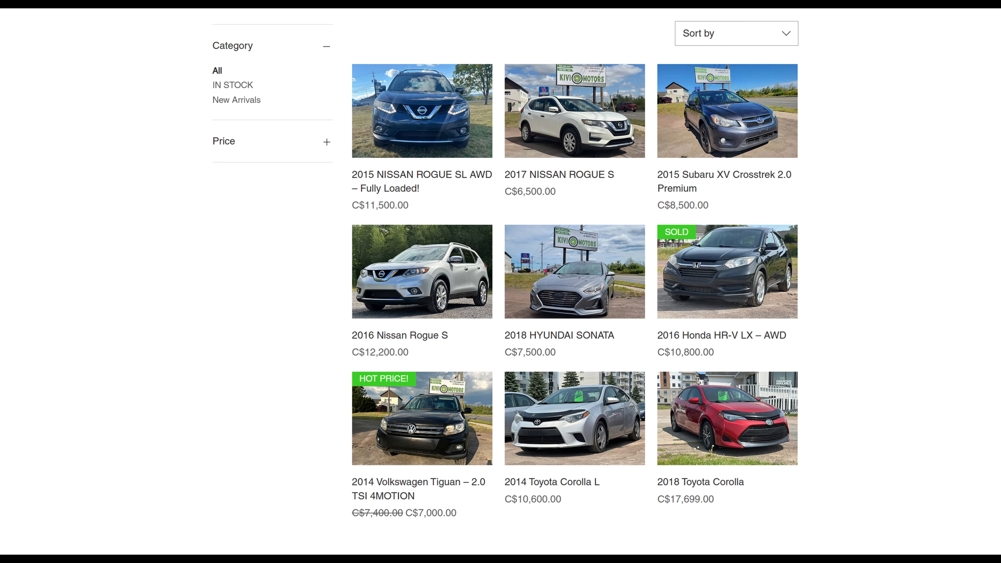
- Add a single-line text reading "Nissan Rogue S, 2016" on the canvas
text(s)
text(san)
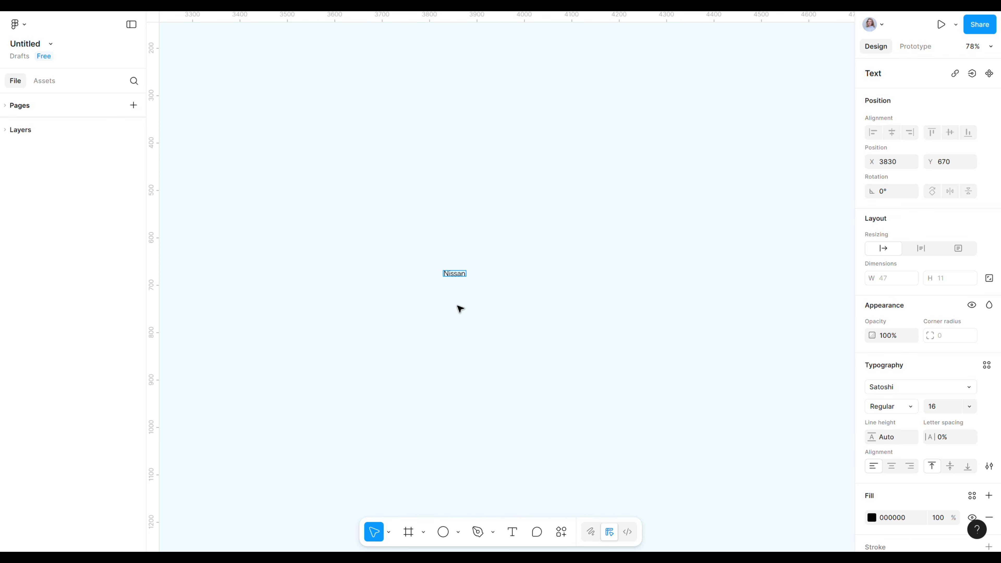
text( Rogue S, 2016)
double_click(481, 273)
scroll(489, 297, up, 5)
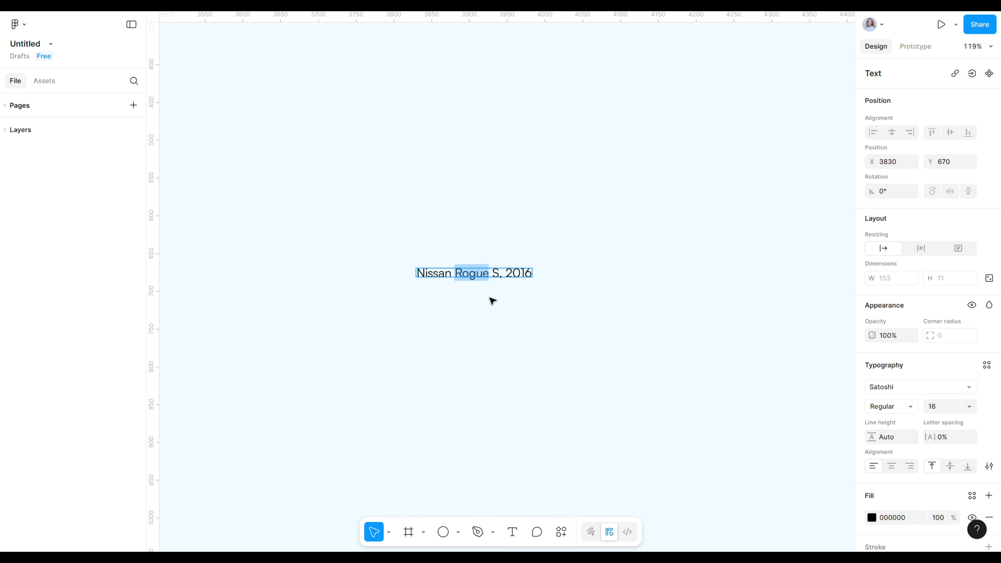
key(Escape)
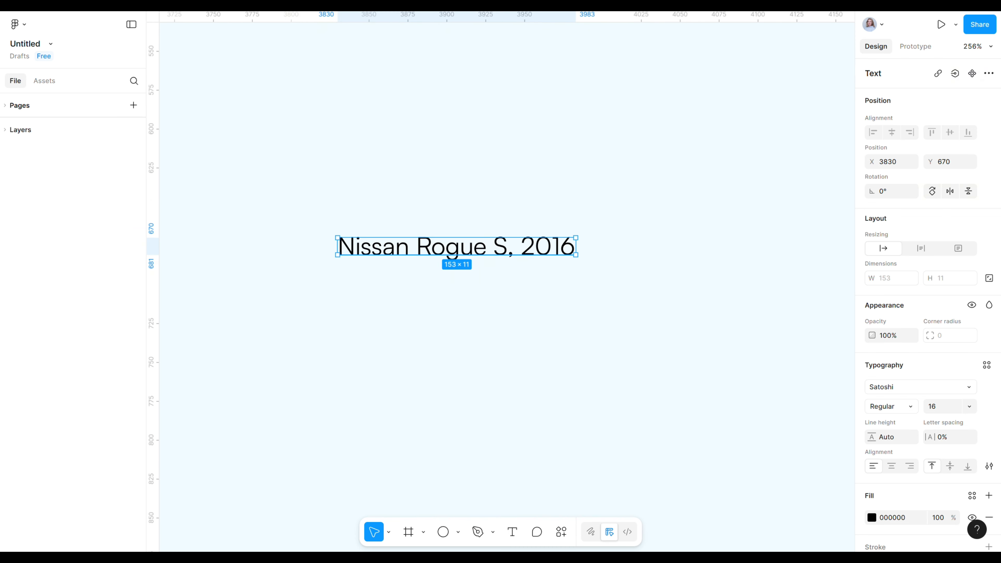
- Set the car title to the Bold weight of Satoshi at size 24
click(942, 389)
click(942, 388)
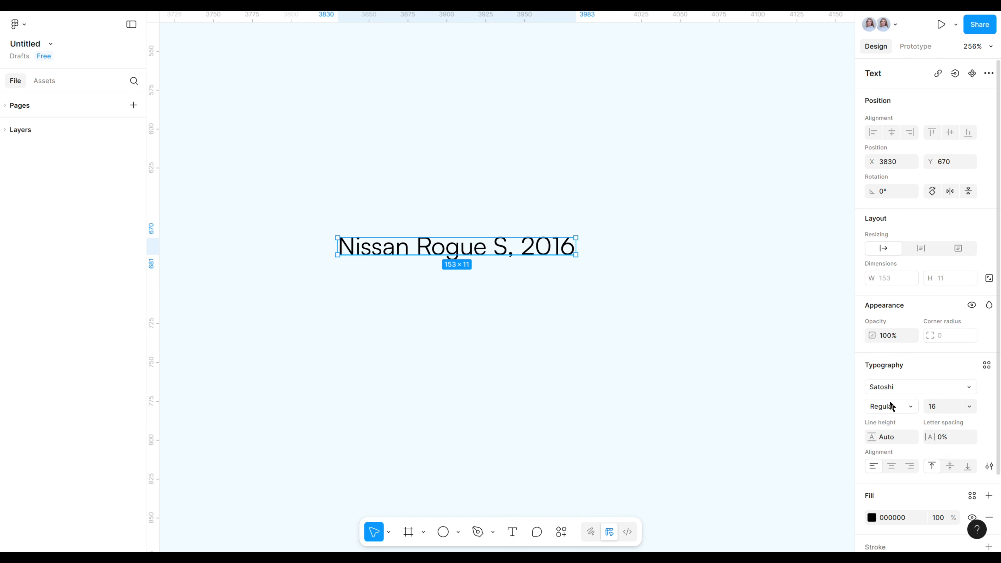
click(909, 408)
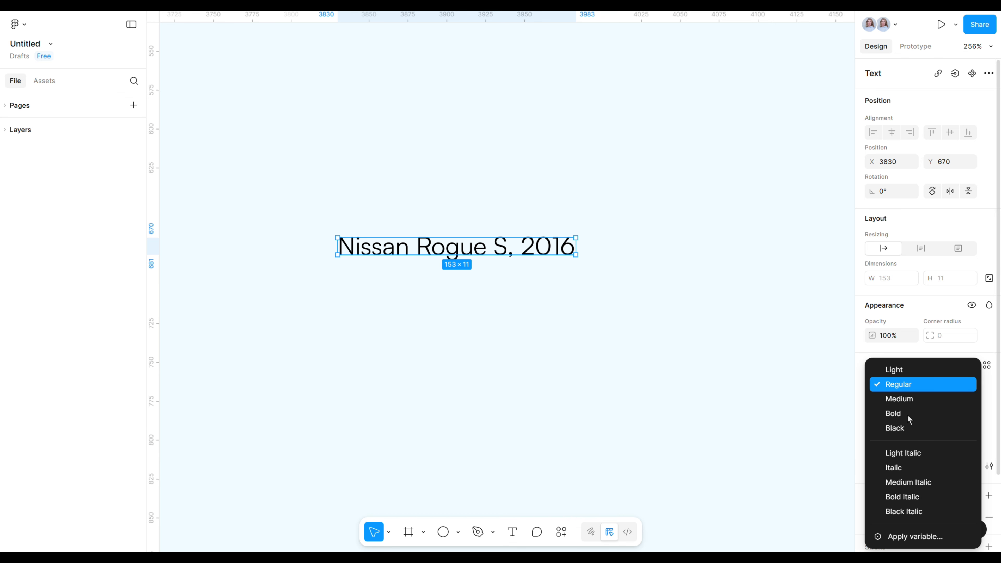
click(906, 415)
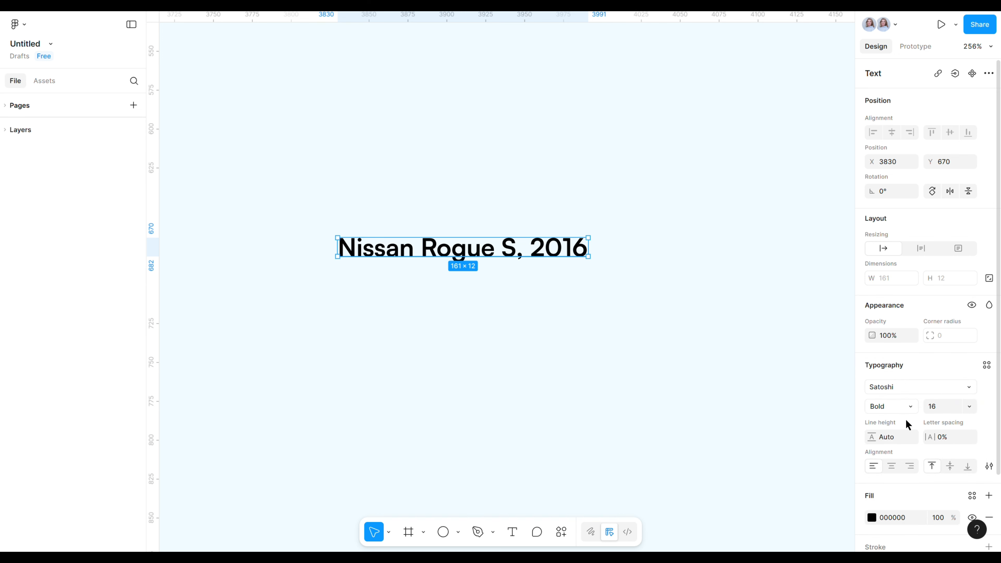
click(927, 408)
text(24)
click(784, 392)
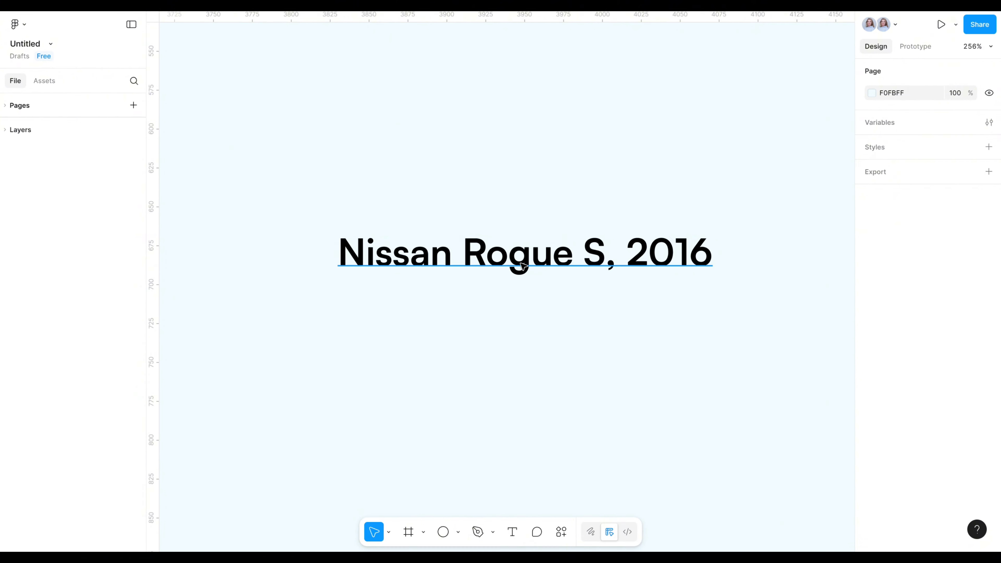
- Move the title to about X 3794, Y 624 and set its fill colour to 3E3E3E
drag(523, 266, 468, 195)
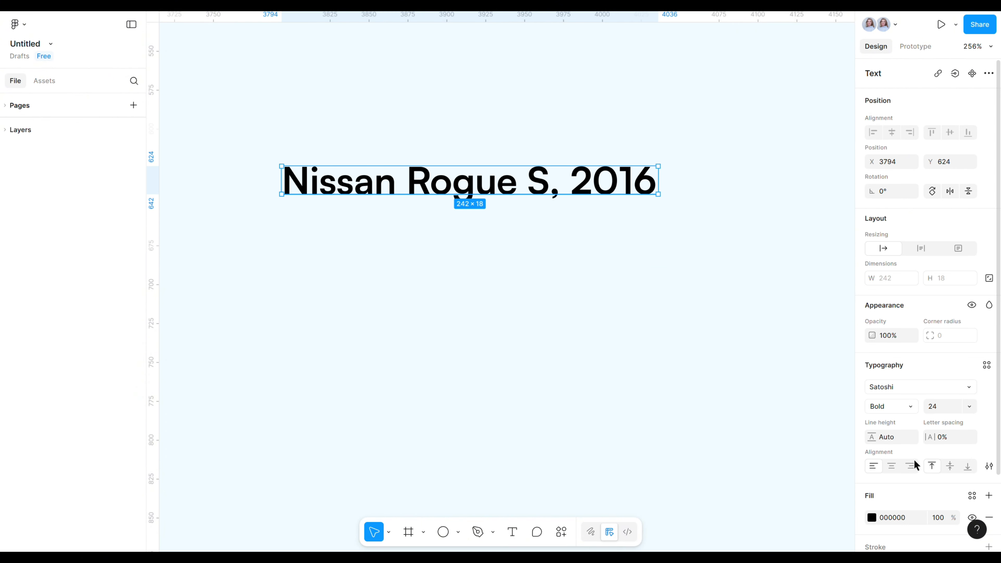
click(912, 514)
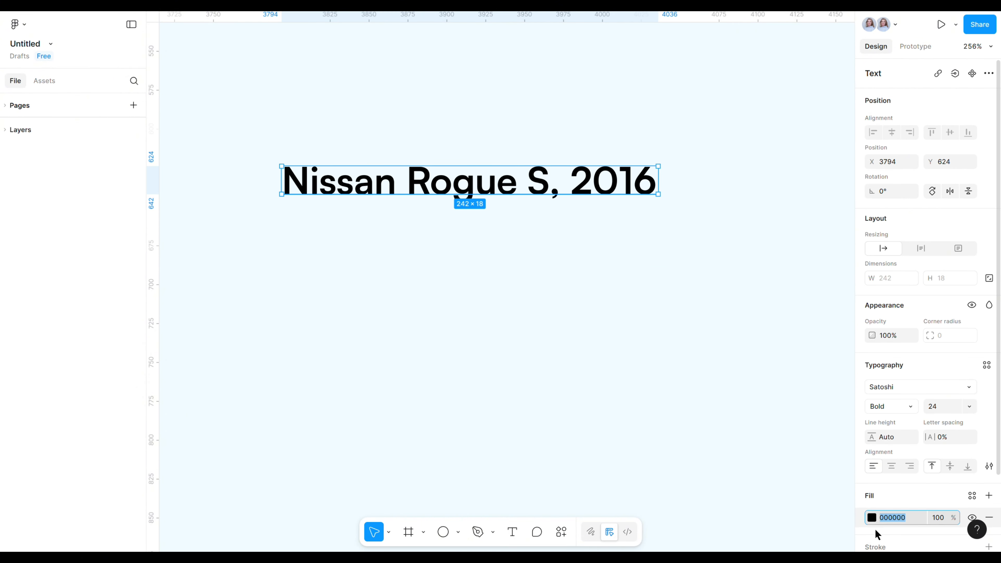
text(3e3e3e)
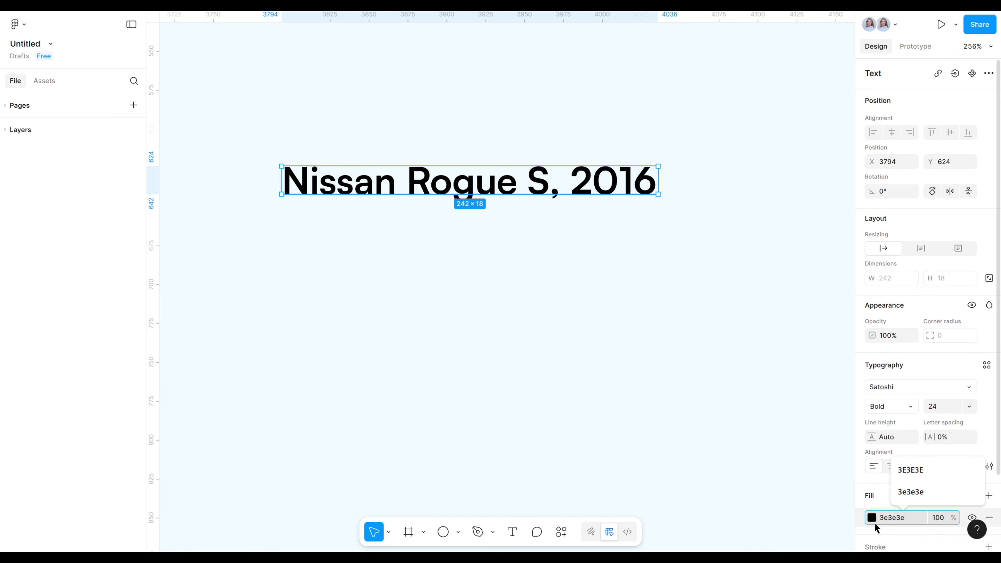
key(Return)
key(Escape)
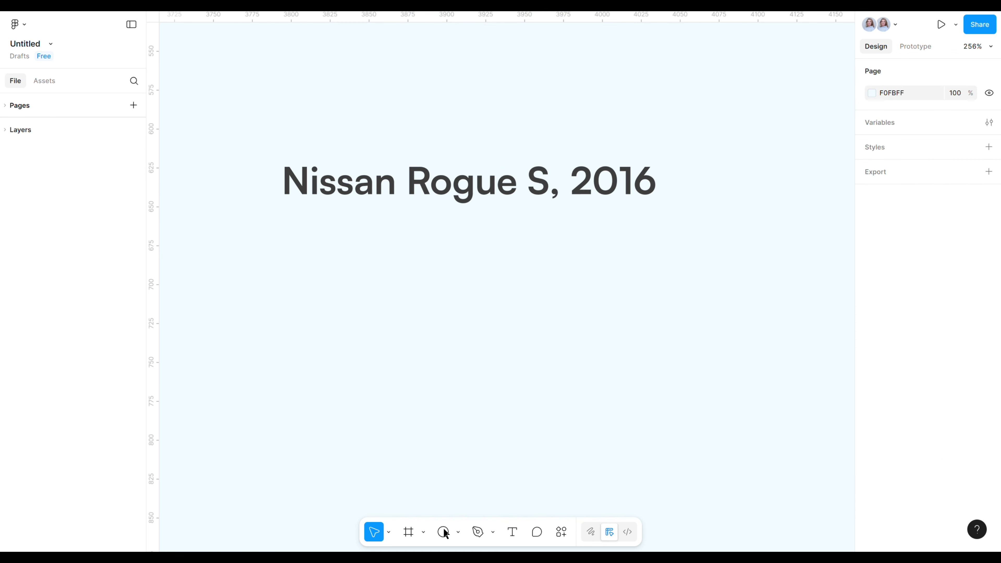
- Add a separate text reading "mileage" below the title
click(512, 533)
click(304, 253)
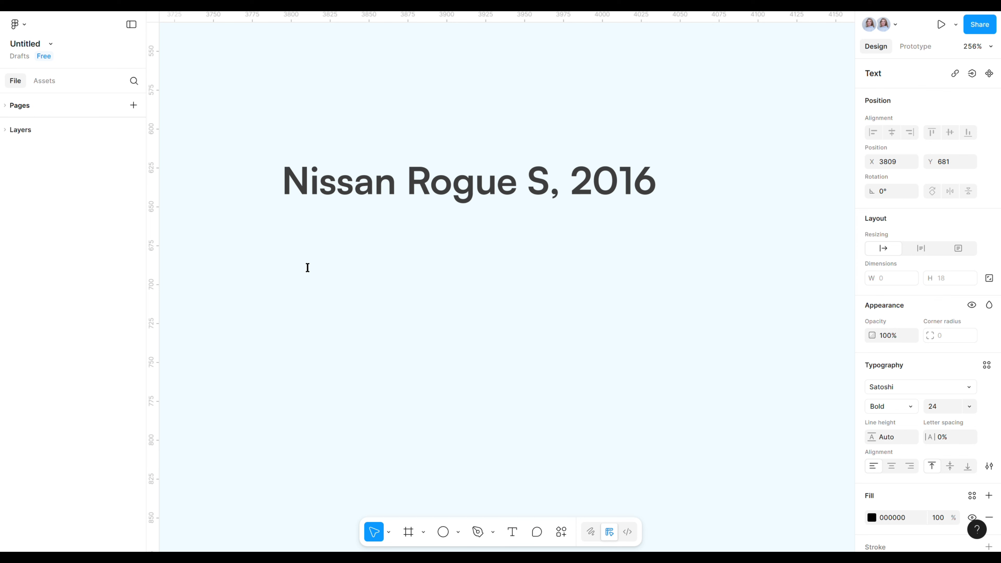
text(mi)
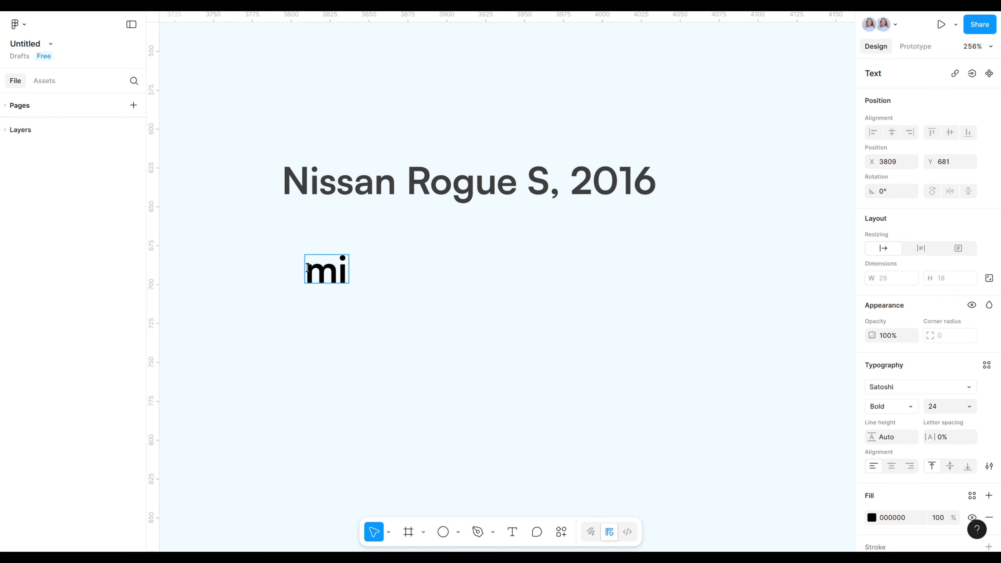
text(leage)
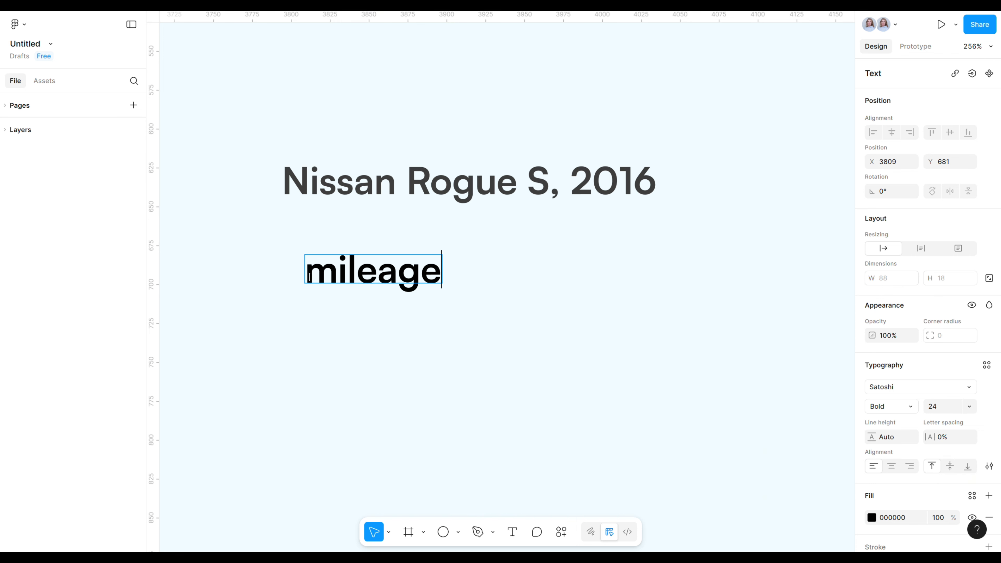
- Format the "mileage" label as Regular, size 12, with fill 999999 at 60% opacity
key(ctrl+a)
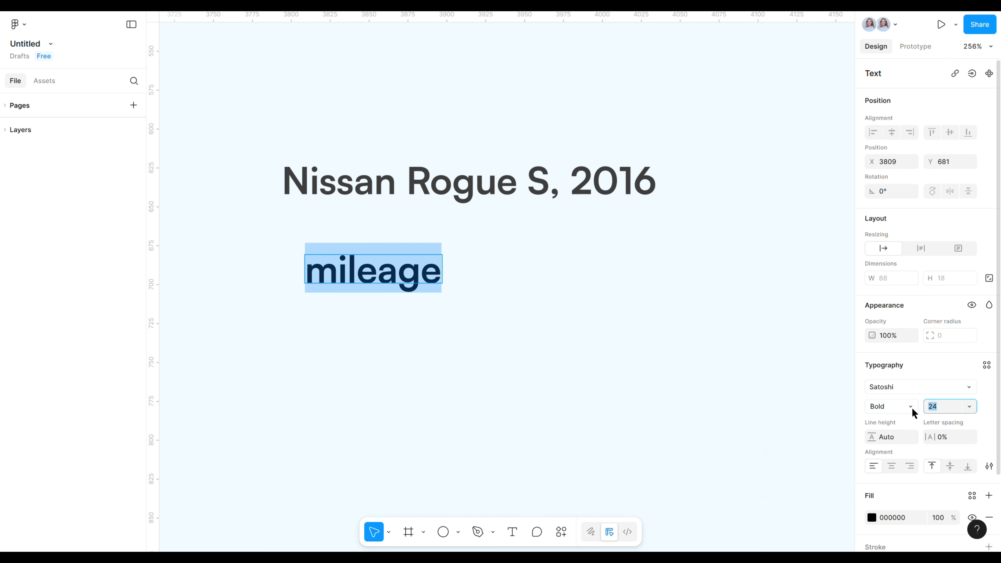
click(891, 408)
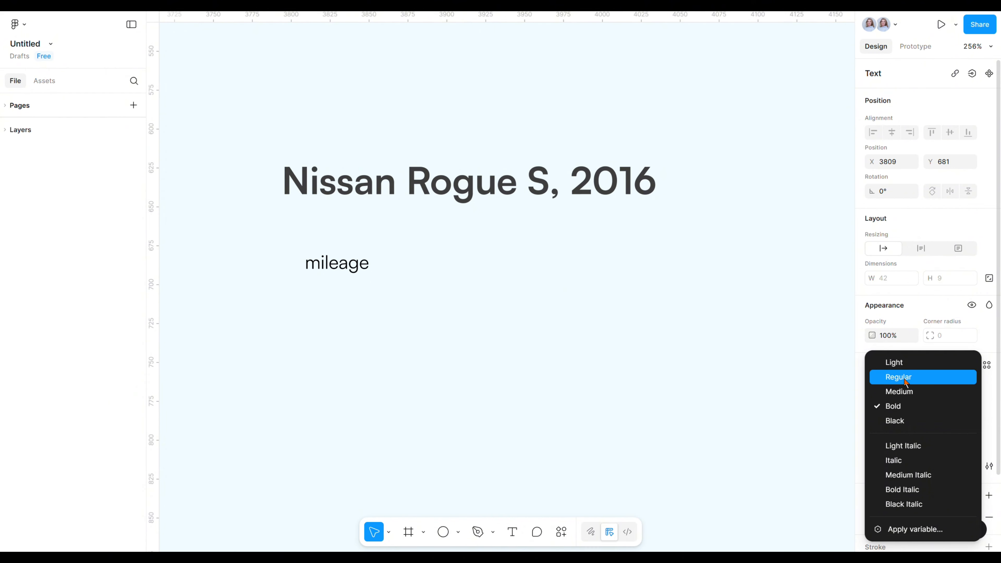
click(891, 375)
click(903, 517)
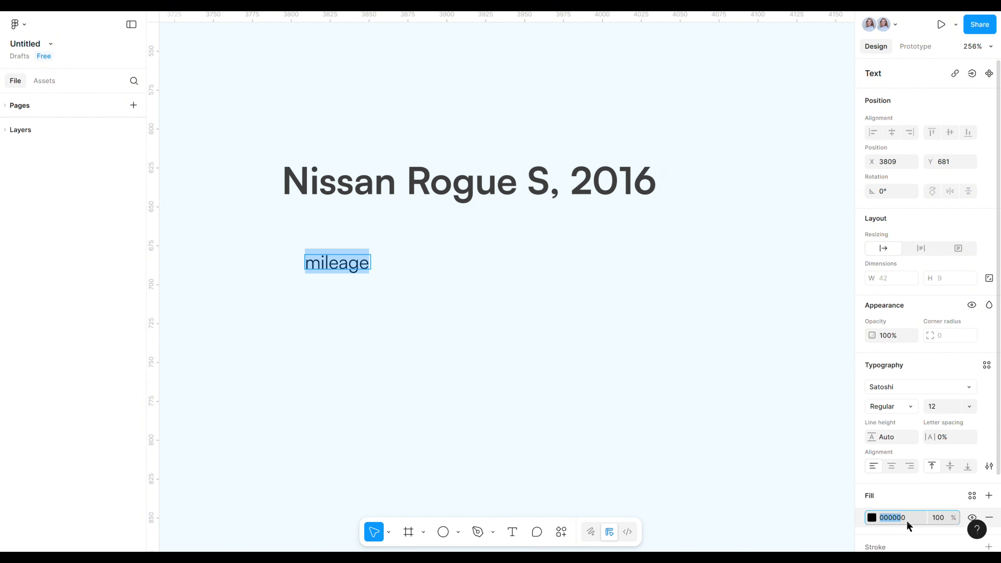
text(99999999)
key(Return)
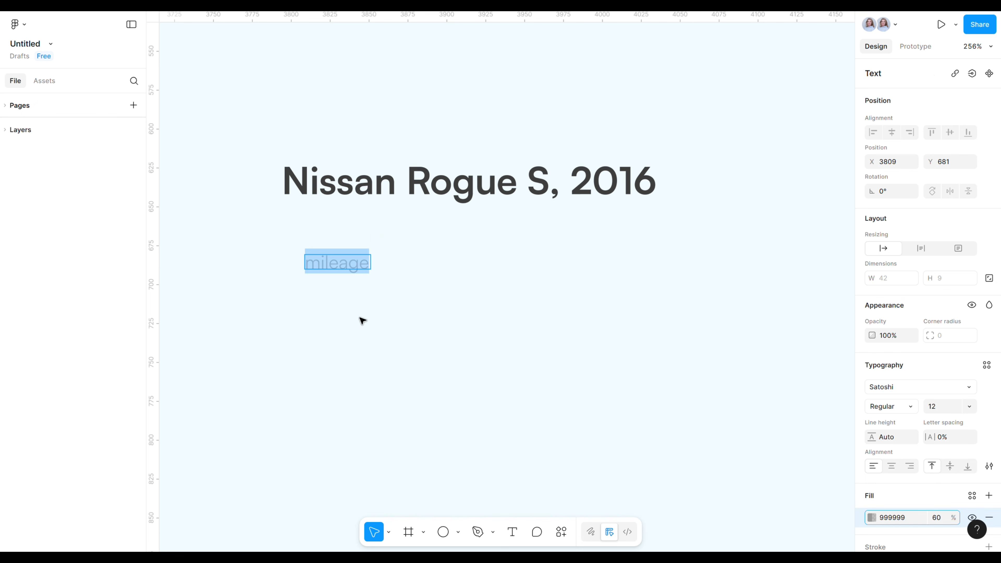
key(Escape)
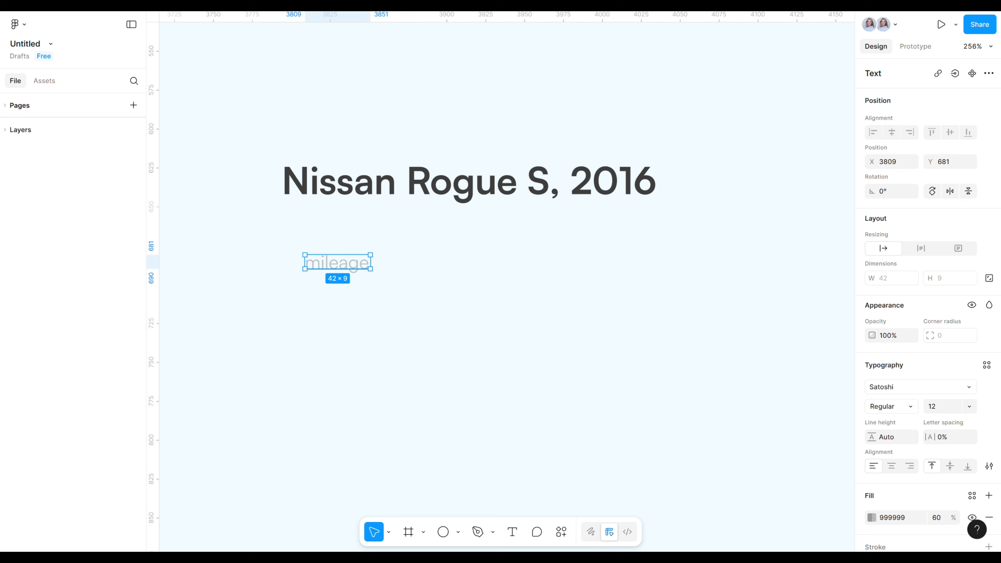
- Add a text reading "60 km" just below the "mileage" label
click(512, 532)
click(312, 293)
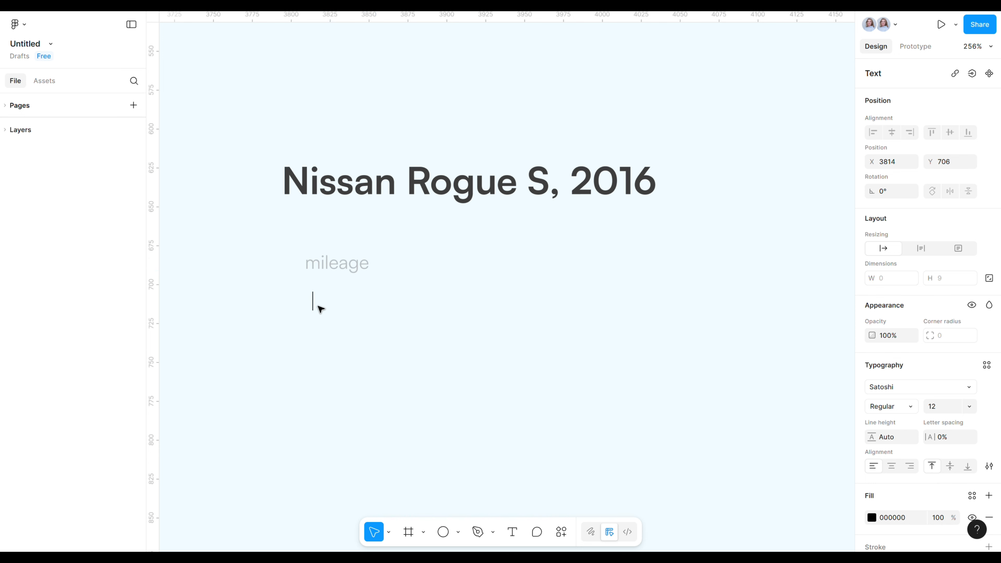
text(60 km)
- Format the "60 km" value as Regular, size 16, with fill colour 3E3E3E
drag(312, 301, 365, 304)
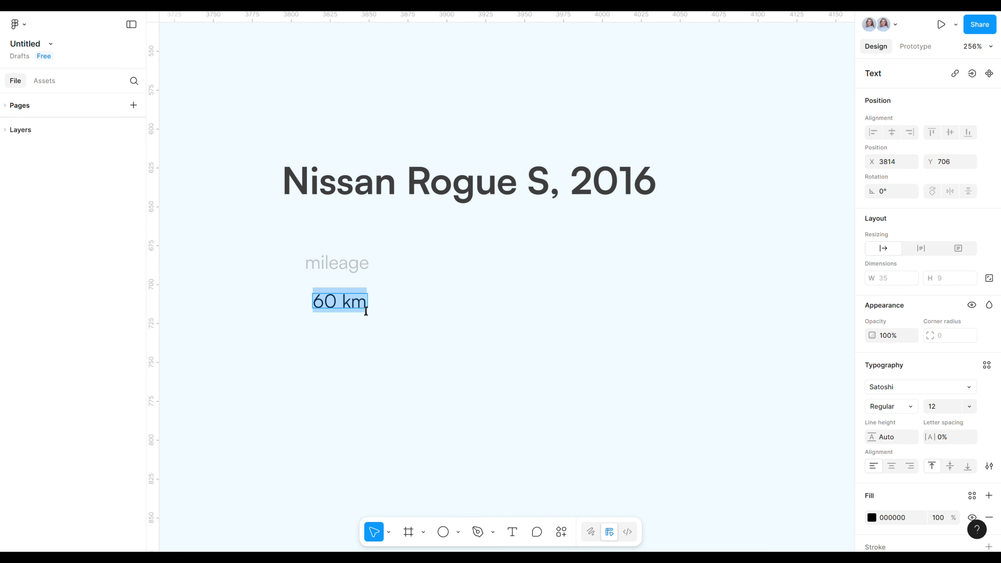
click(938, 407)
text(16)
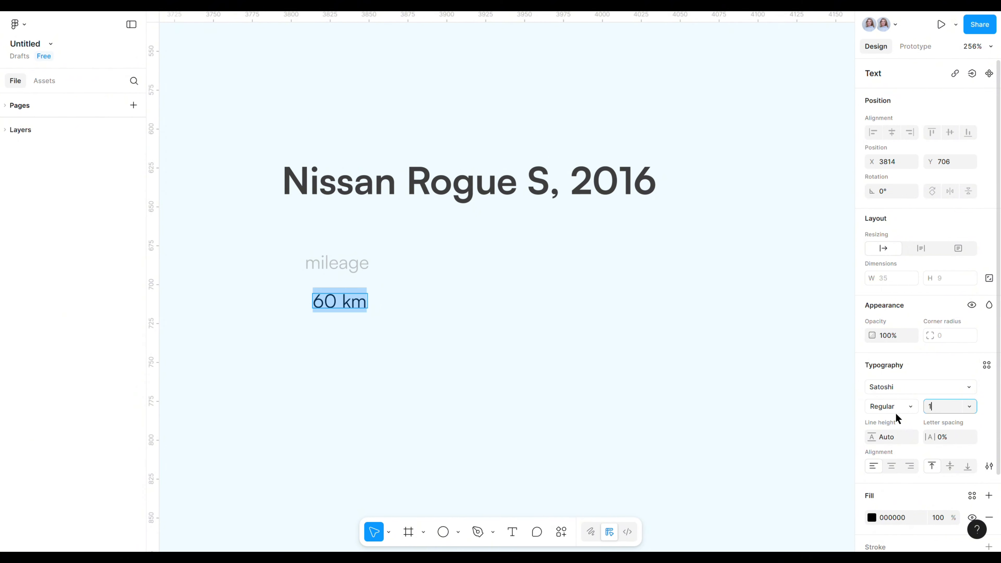
click(892, 405)
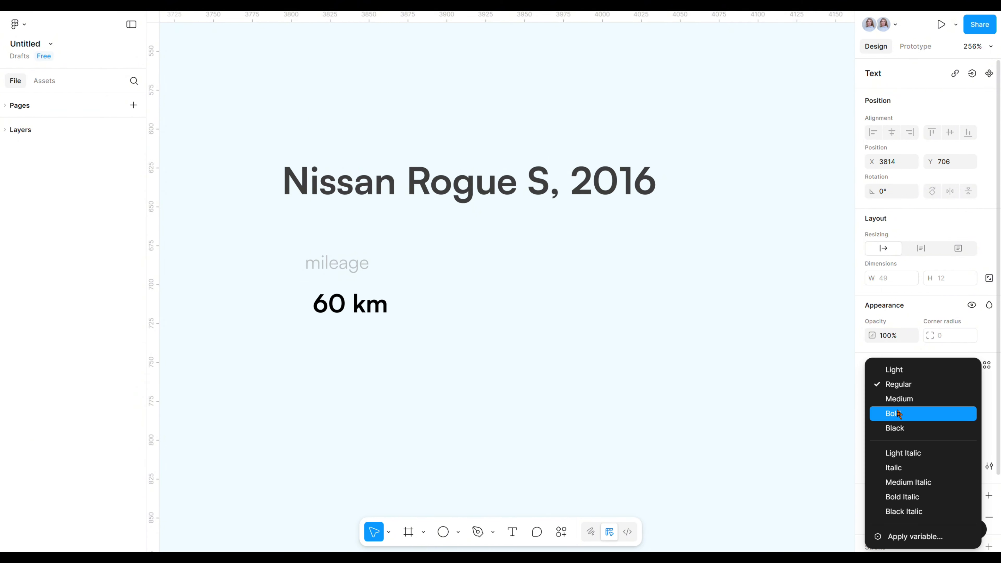
click(905, 387)
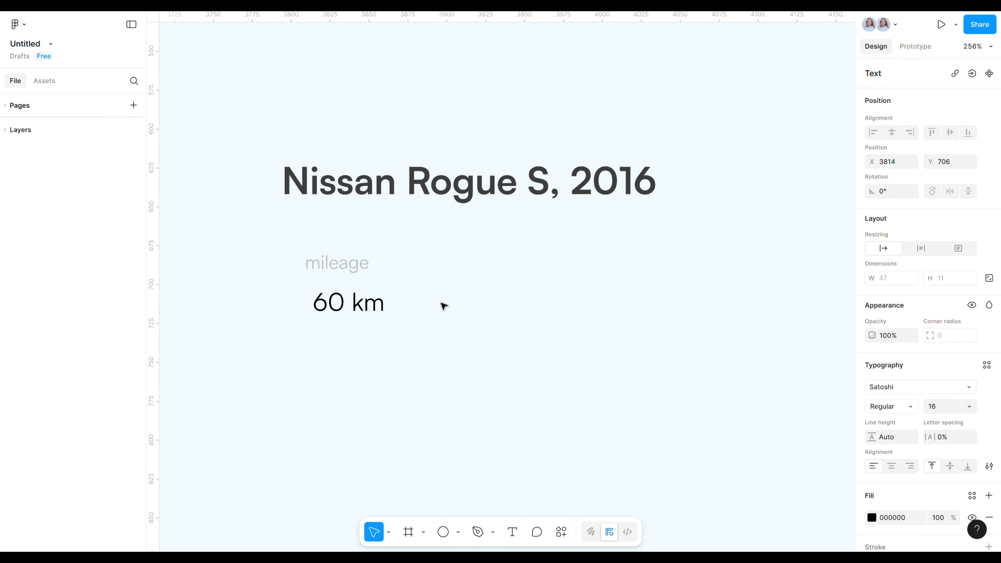
click(868, 520)
text(3e3e3e)
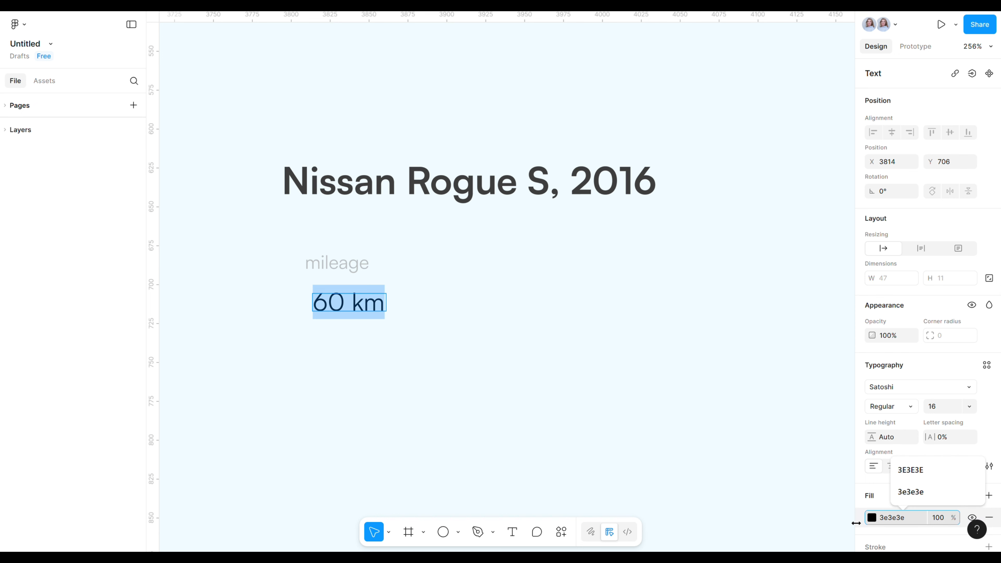
key(Return)
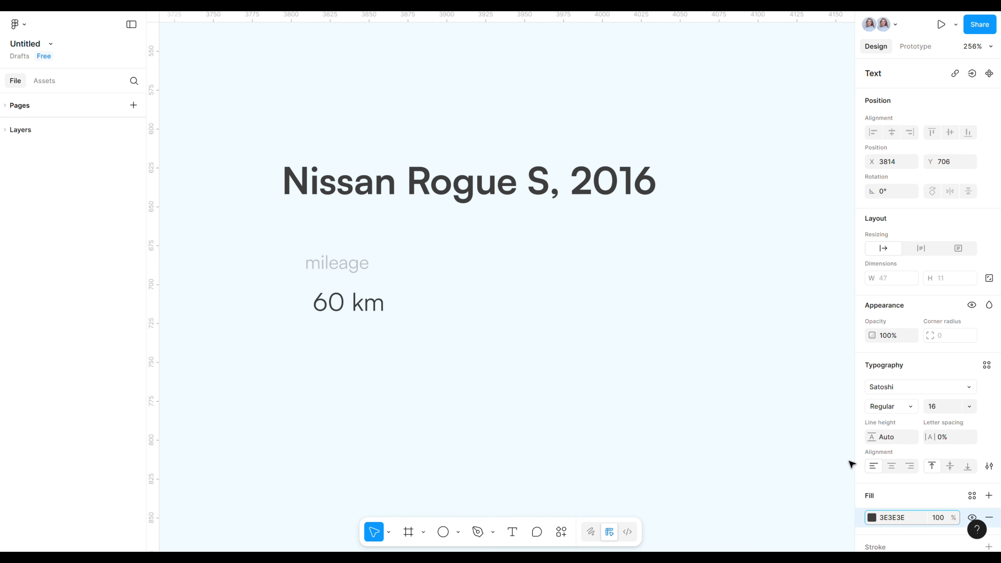
click(342, 262)
click(355, 321)
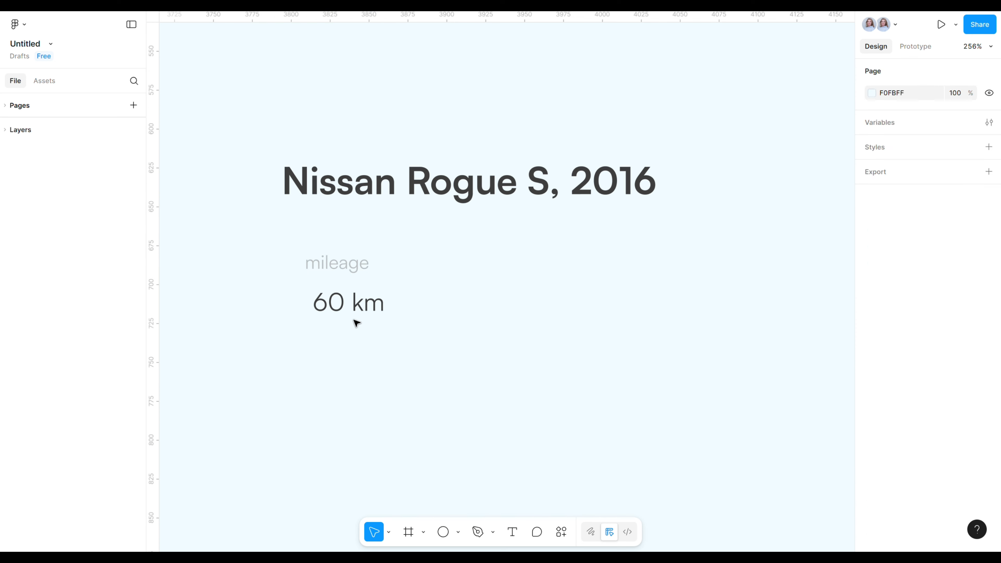
- Wrap the "mileage" label and "60 km" value in a vertical auto layout frame with a gap of 8
drag(292, 242, 389, 327)
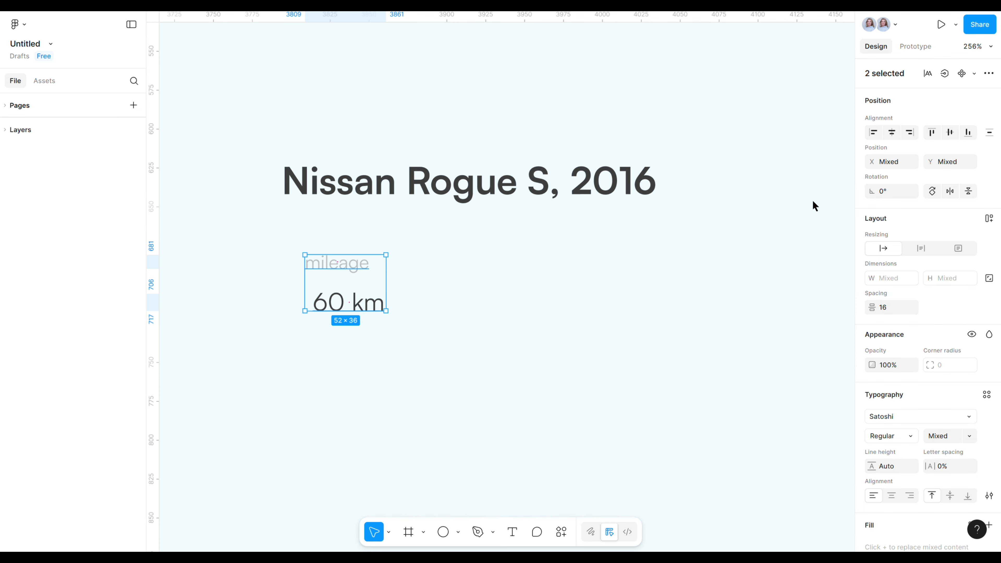
key(shift+a)
click(931, 311)
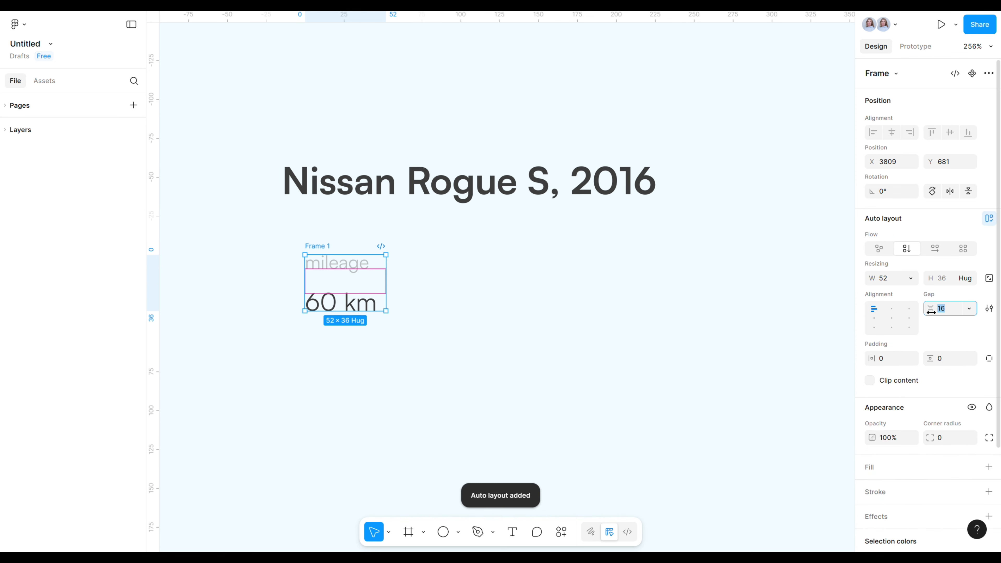
key(Return)
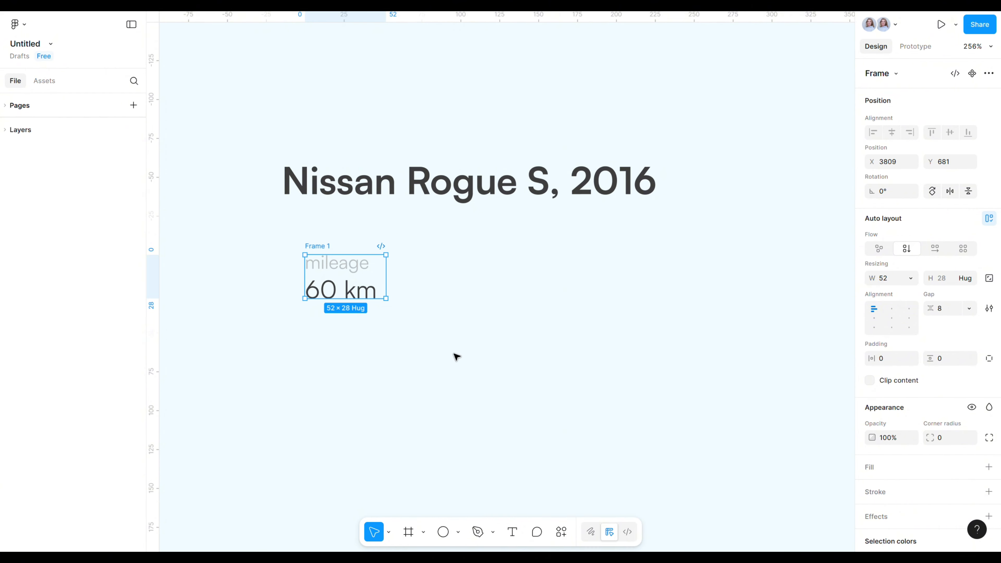
- Move the mileage frame under the start of the title and place a duplicate of it to its right
drag(342, 284, 319, 280)
key(ctrl+d)
- Change the duplicate frame's label to "transmission" and widen its text box to 68 so it fits on one line
double_click(486, 270)
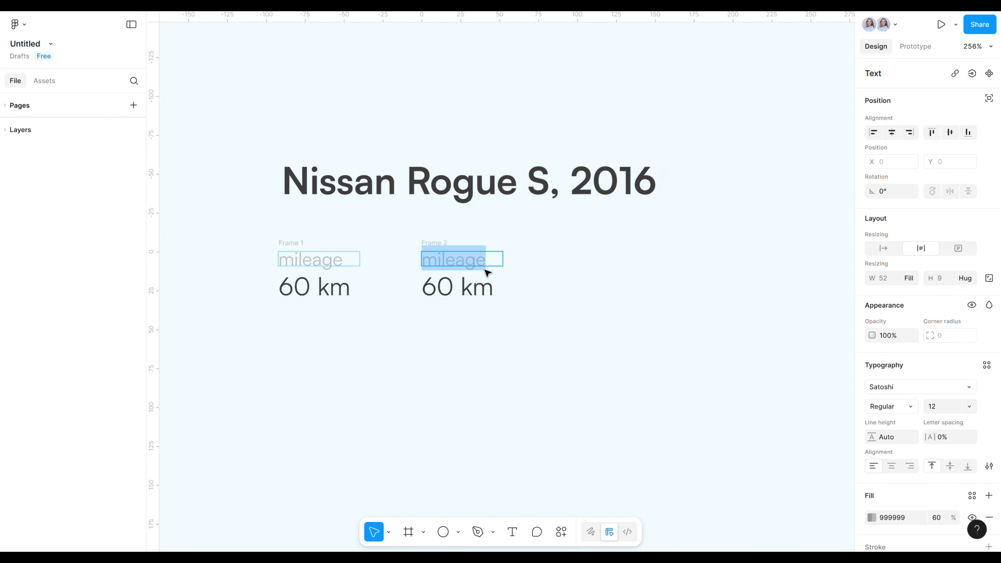
text(Tran)
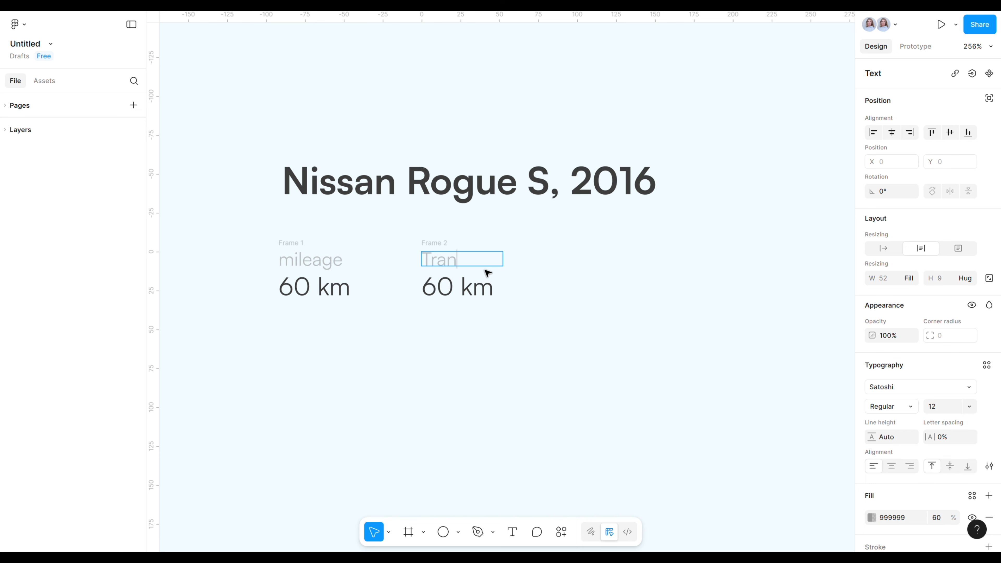
text(smissi)
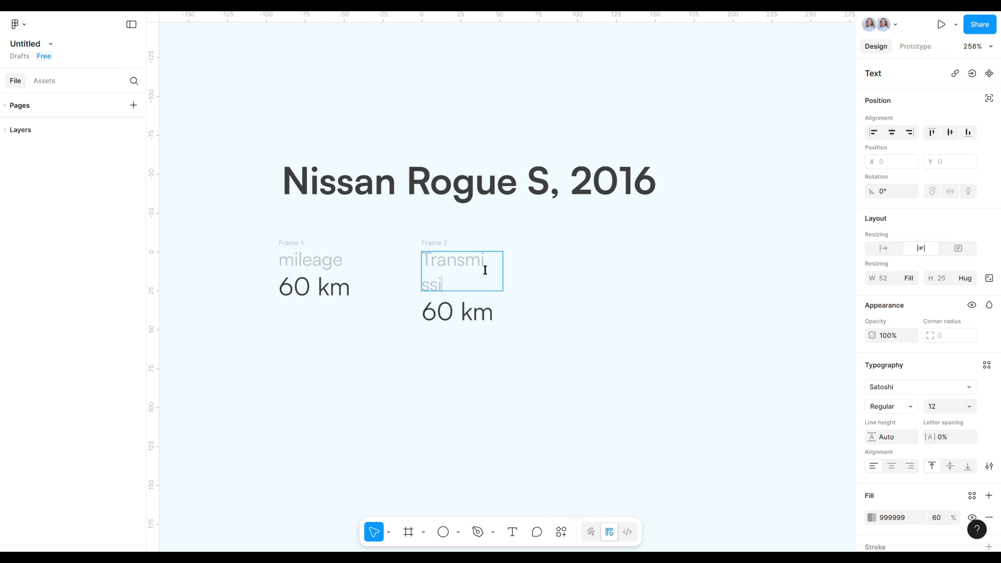
text(on)
click(528, 277)
drag(502, 270, 528, 271)
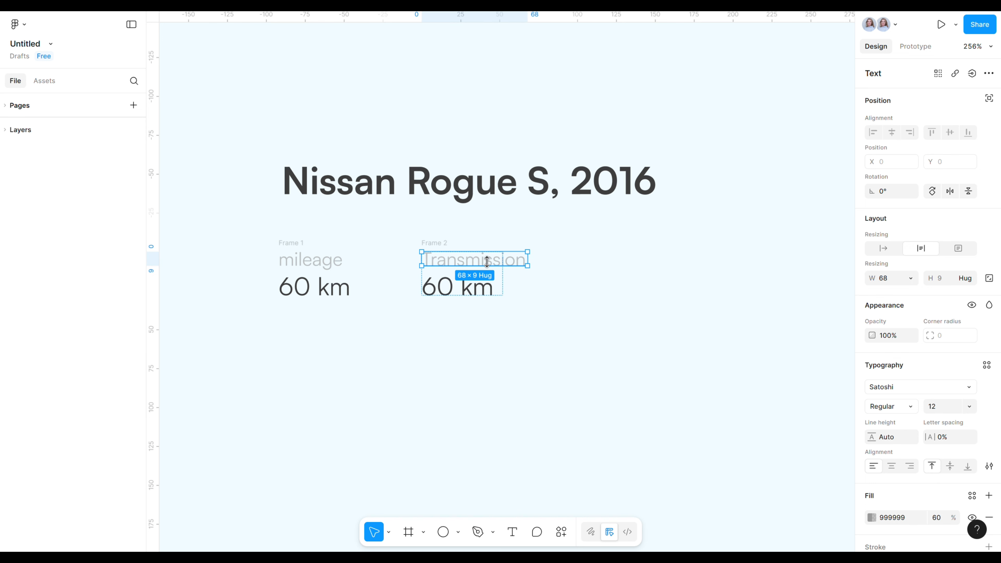
double_click(433, 260)
click(431, 261)
key(BackSpace)
text(t)
- Change the value under the "transmission" label to "Automatic" and widen its text box so it fits on one line
click(457, 288)
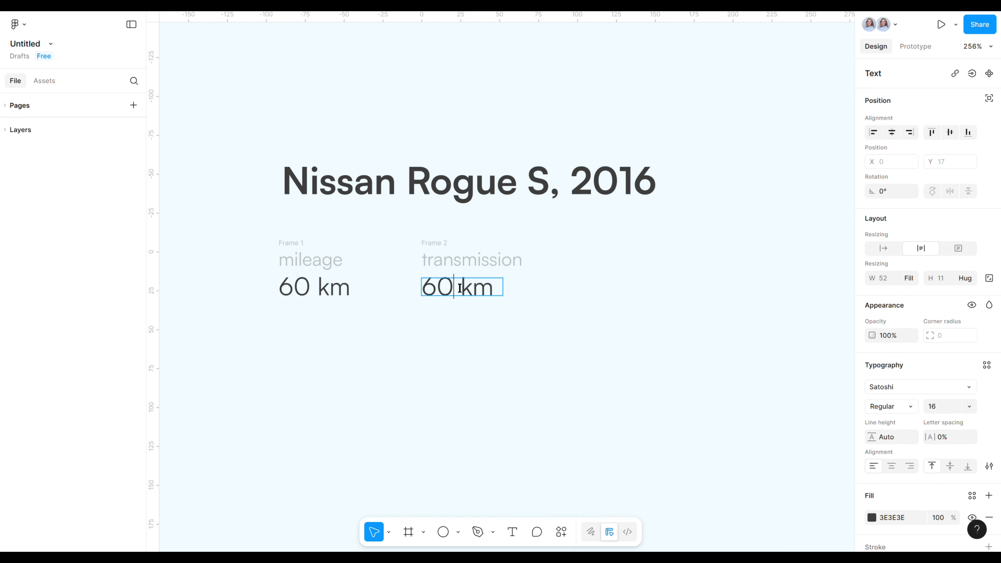
key(ctrl+a)
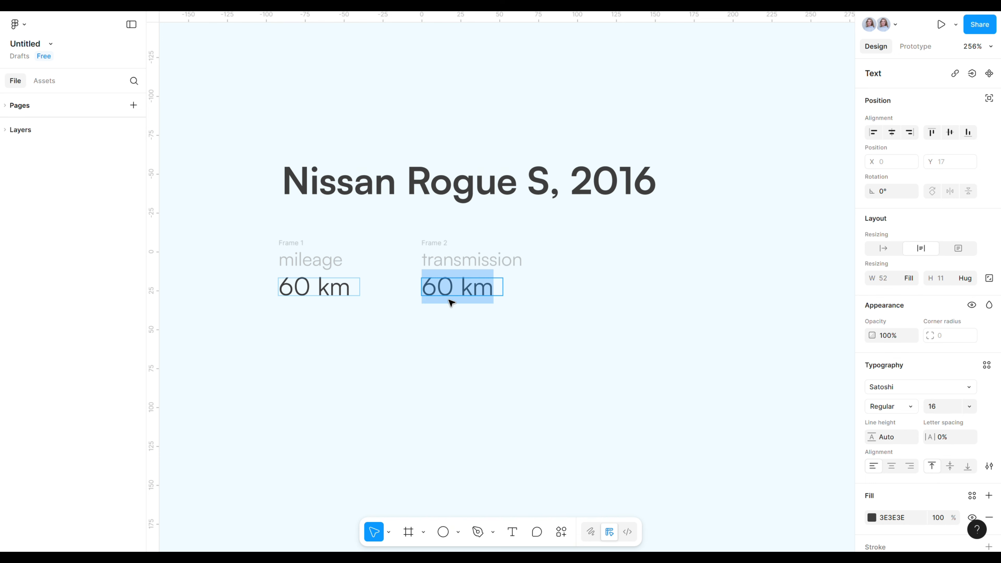
text(Auto)
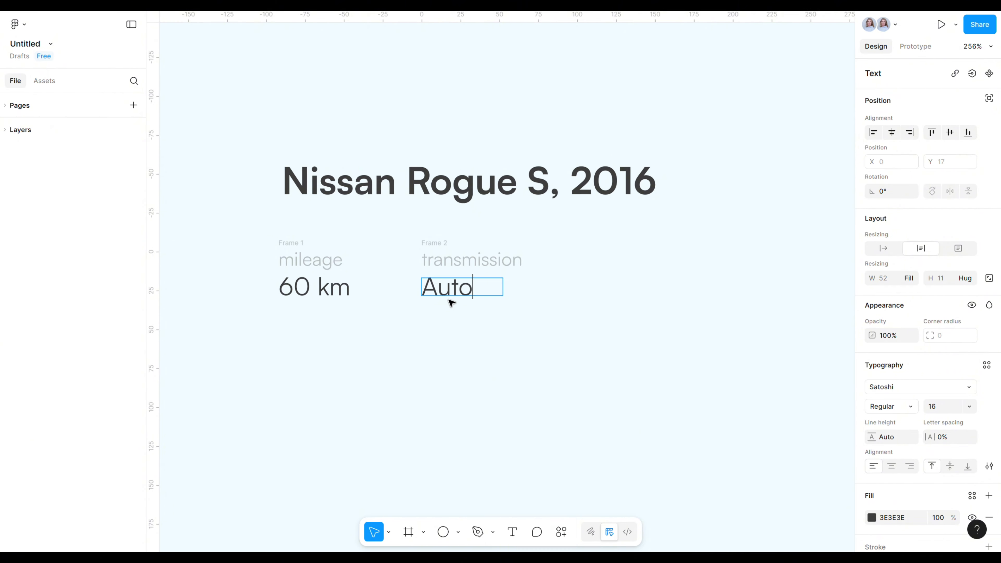
text(matic)
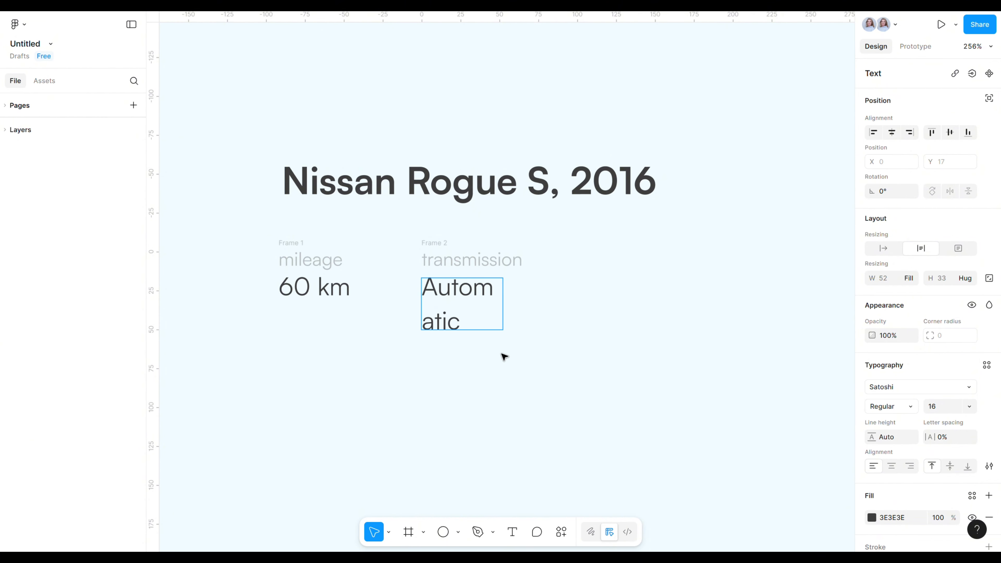
key(Escape)
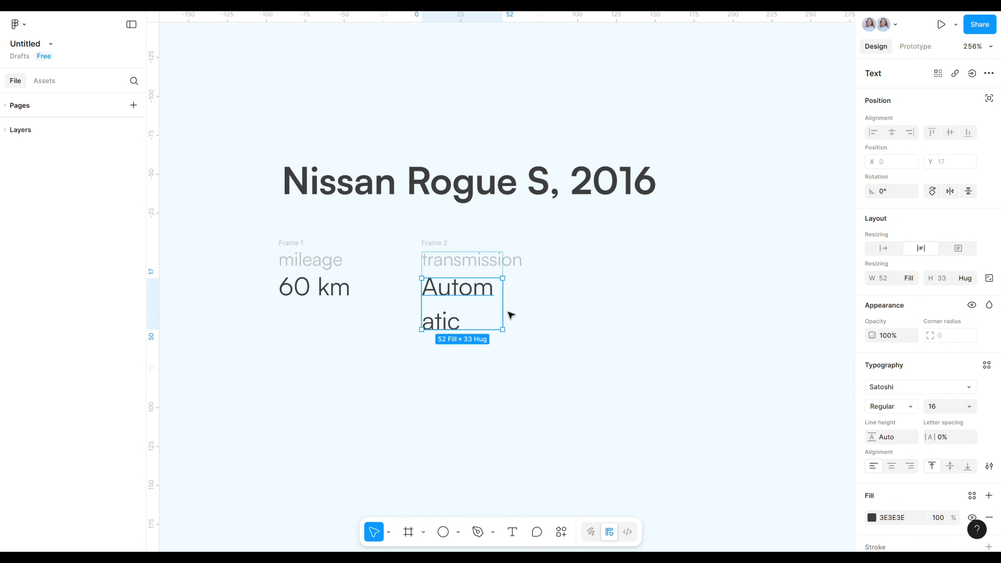
drag(509, 312, 541, 299)
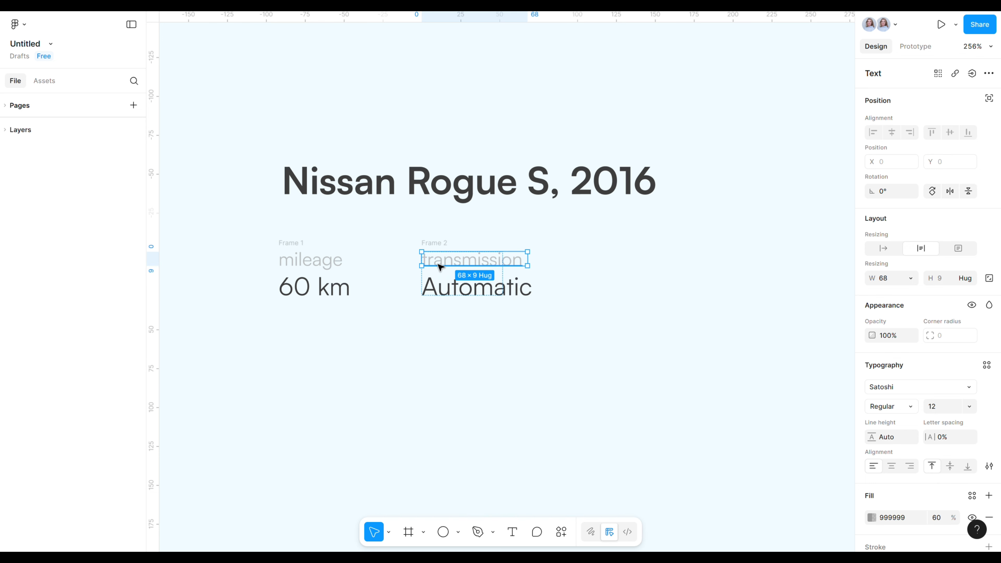
- Rename the frame holding the "transmission" label and "Automatic" value as "Transmission"
double_click(438, 262)
key(ctrl+c)
click(10, 131)
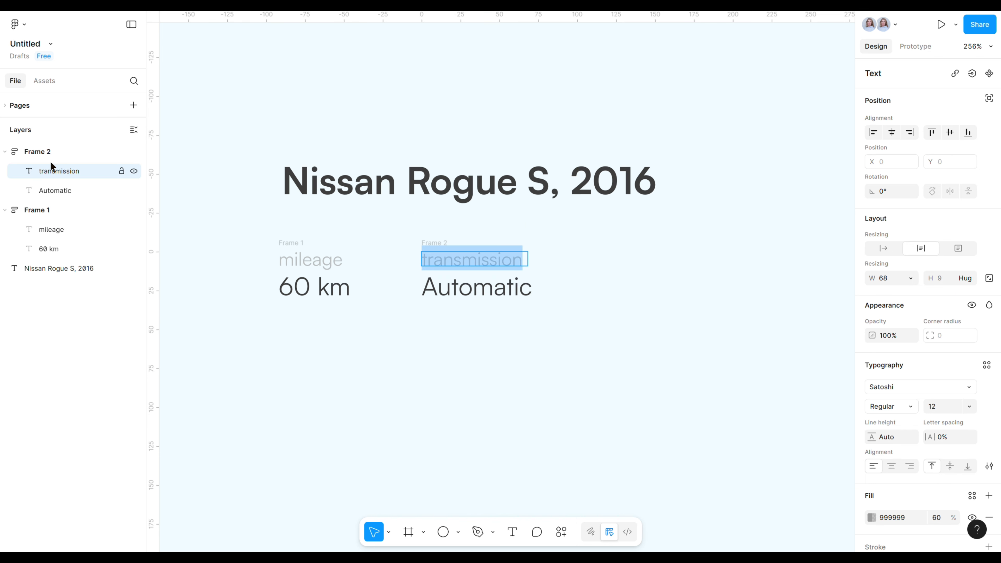
double_click(40, 154)
key(ctrl+v)
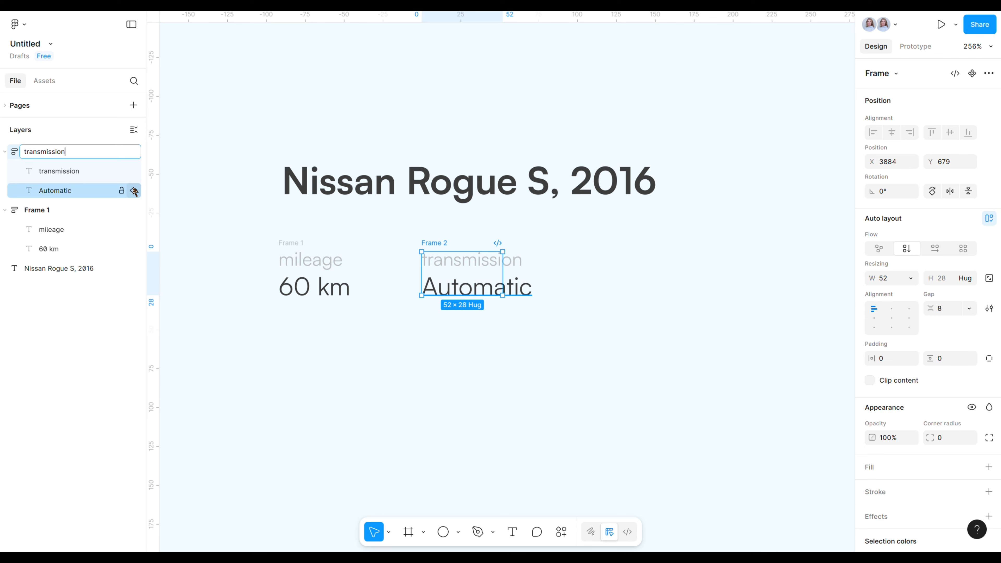
drag(26, 154, 21, 154)
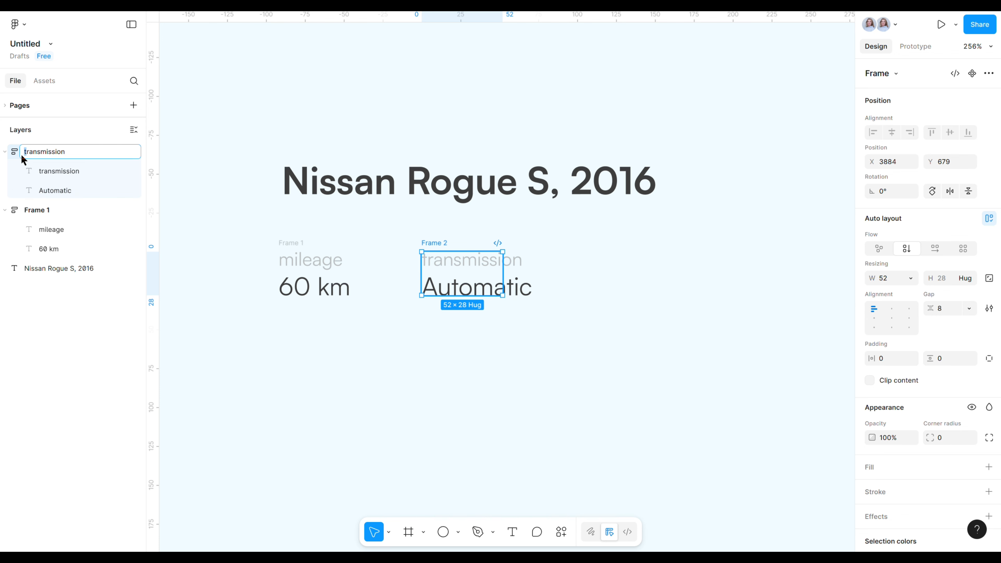
text(T)
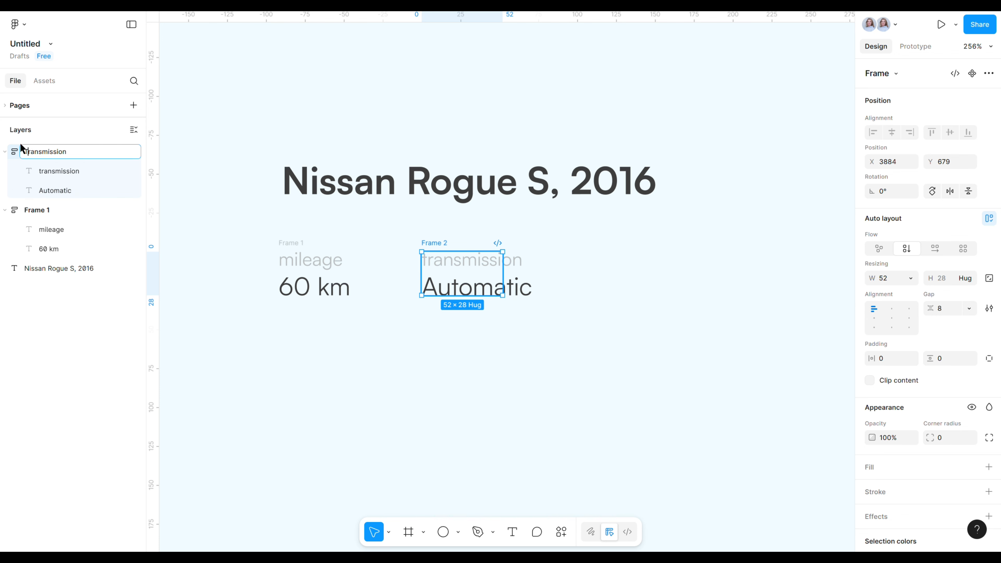
- Rename the frame holding the "mileage" label and "60 km" value as "mileage", copying the label's name
double_click(40, 210)
click(317, 261)
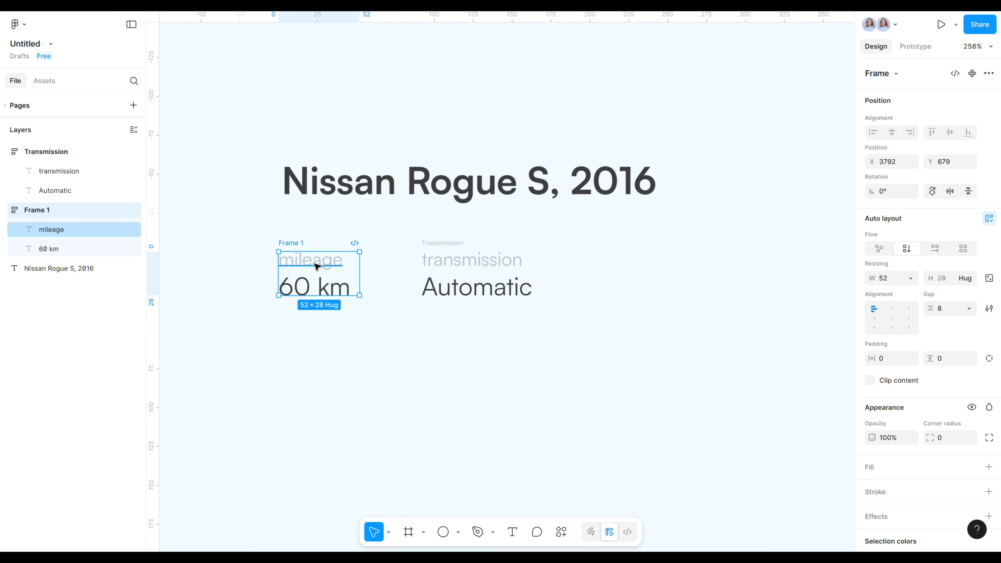
double_click(317, 261)
double_click(51, 229)
key(ctrl+c)
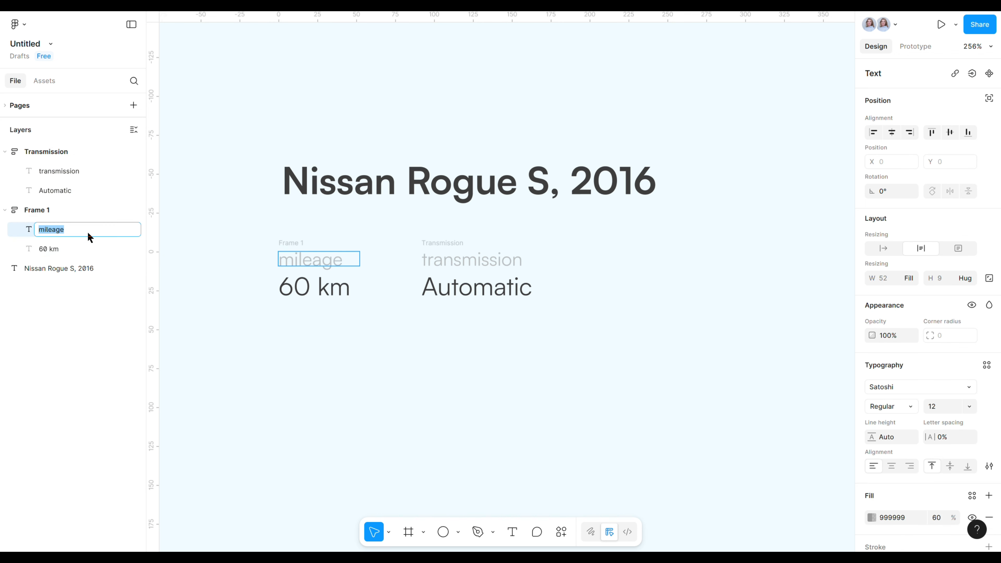
click(38, 212)
double_click(44, 212)
key(ctrl+v)
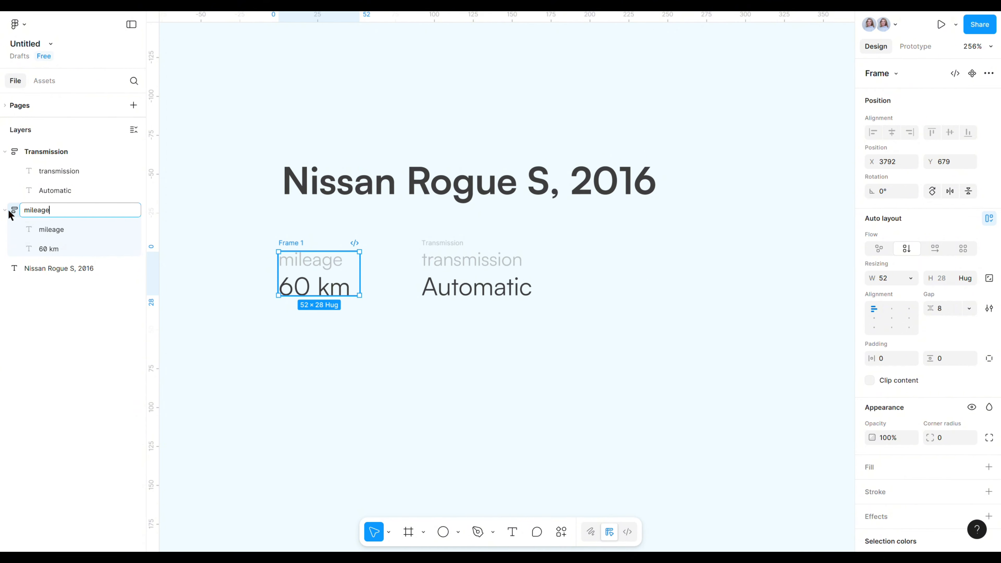
drag(30, 211, 24, 212)
- Widen the Transmission frame to 73 so it encloses both of its text lines
click(49, 160)
drag(503, 276, 535, 290)
click(517, 348)
click(496, 287)
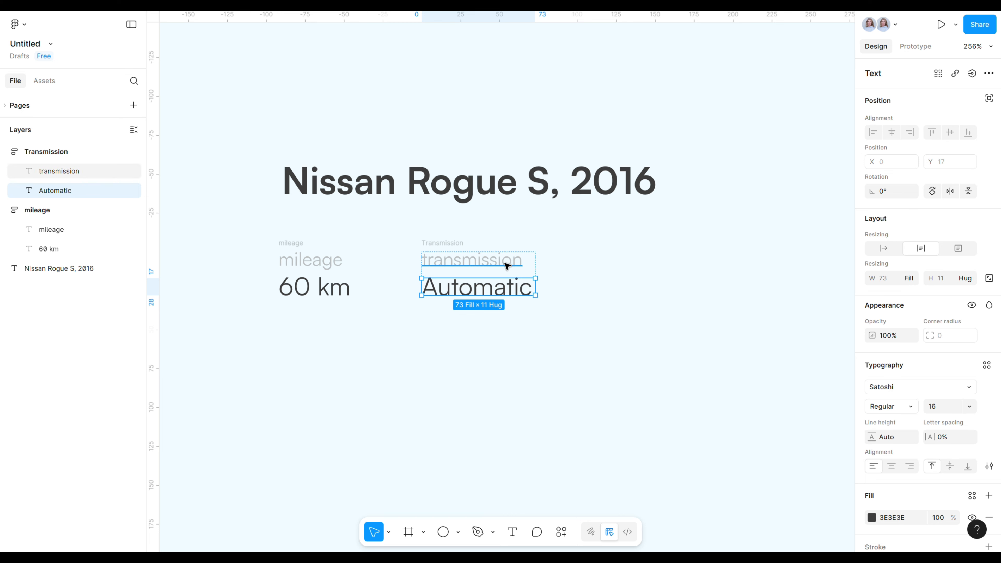
click(496, 262)
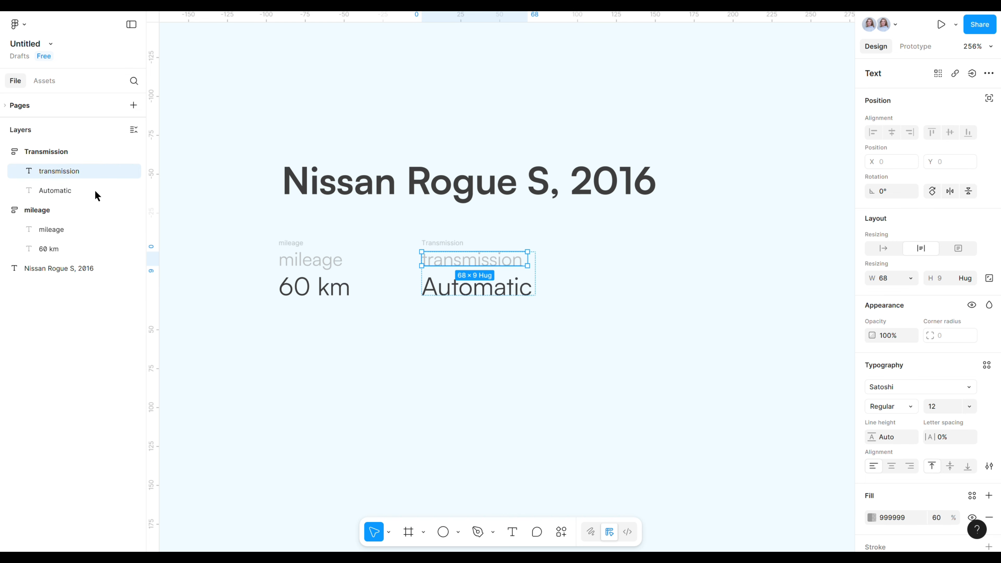
- Duplicate the Transmission frame and place the copy in the same row, 40 to the right of the original
click(21, 153)
key(ctrl+d)
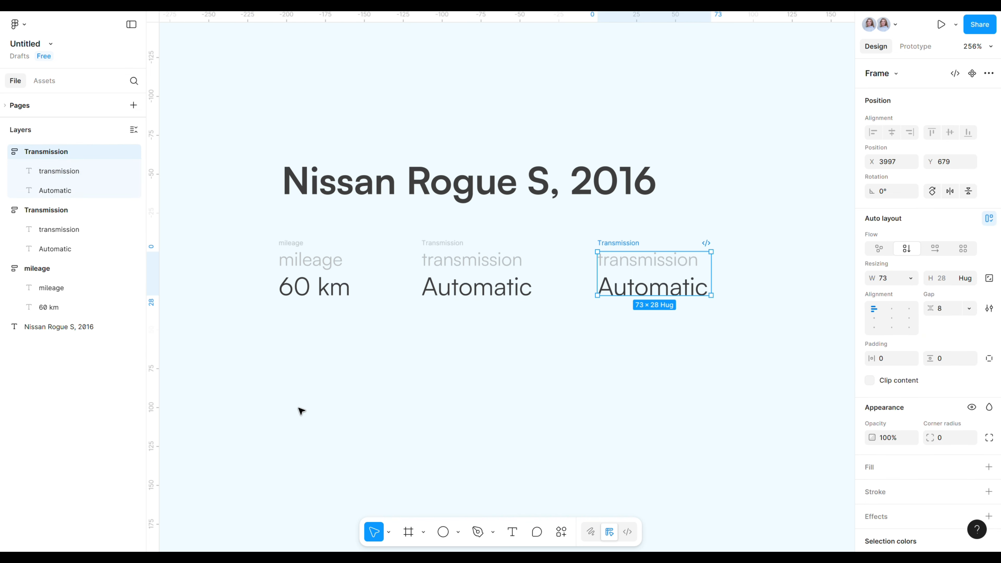
key(shift+Right)
key(shift+Left)
- Change the third frame's label to "engine" and its value to "2.5L Gas"
click(662, 268)
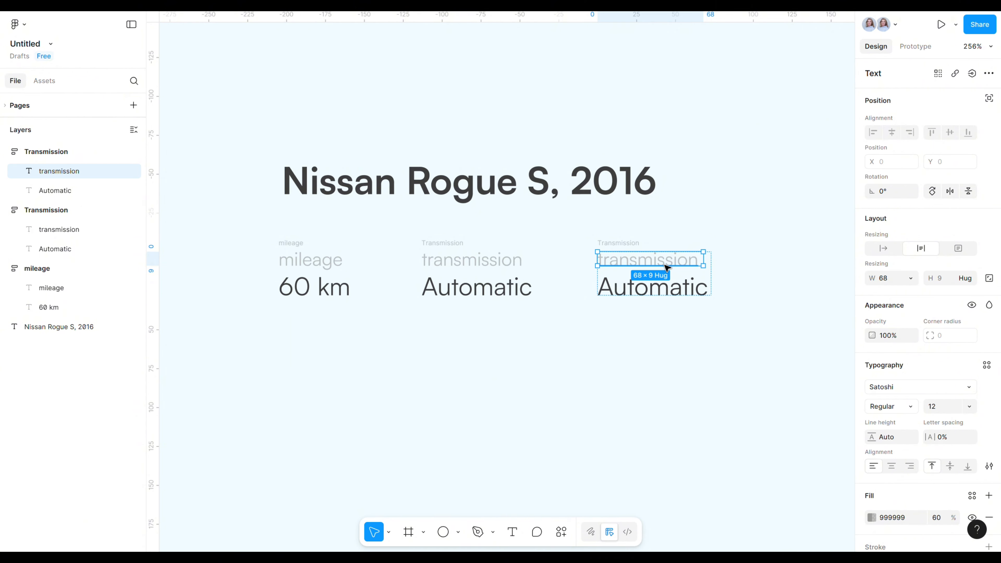
double_click(665, 267)
text(engine)
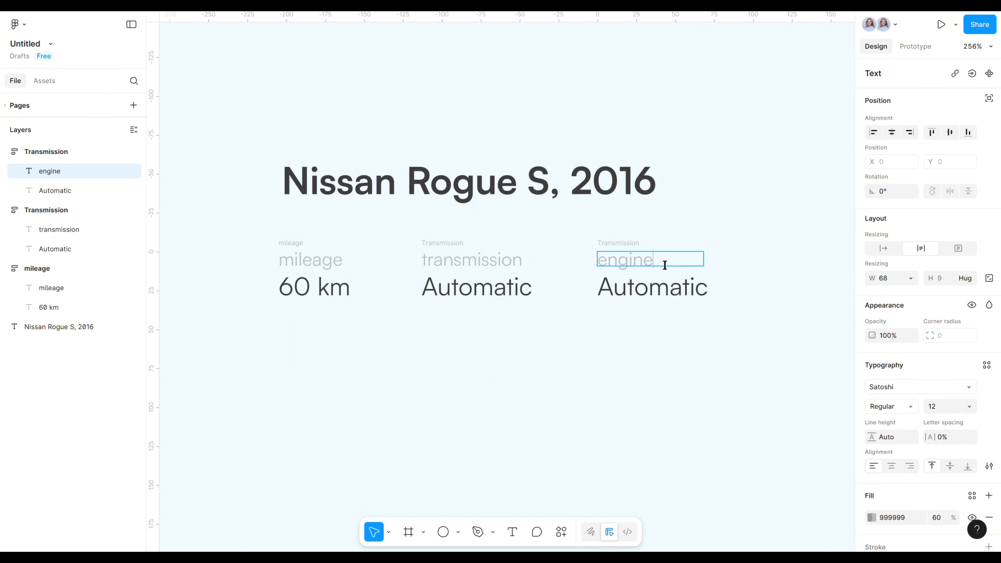
double_click(642, 289)
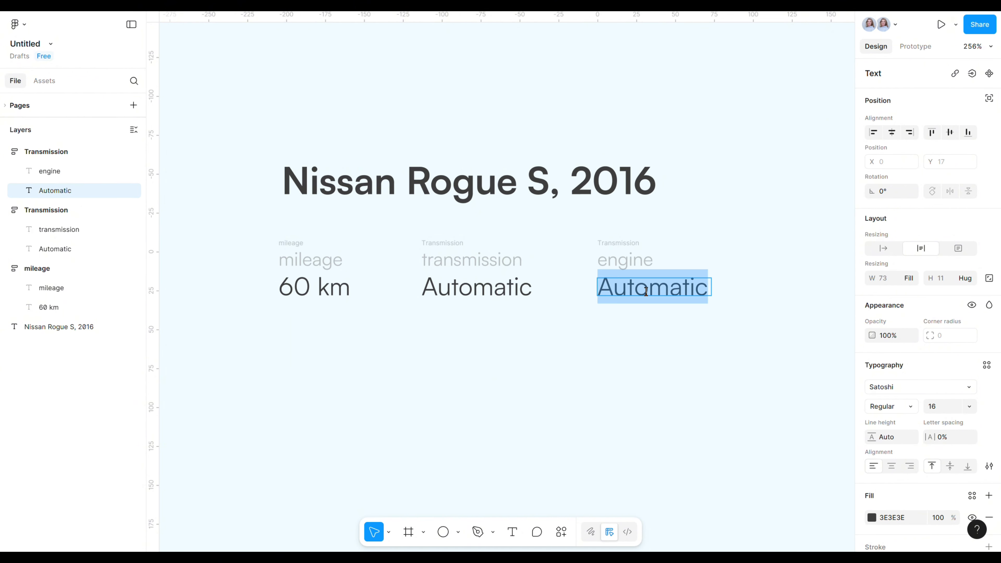
text(2)
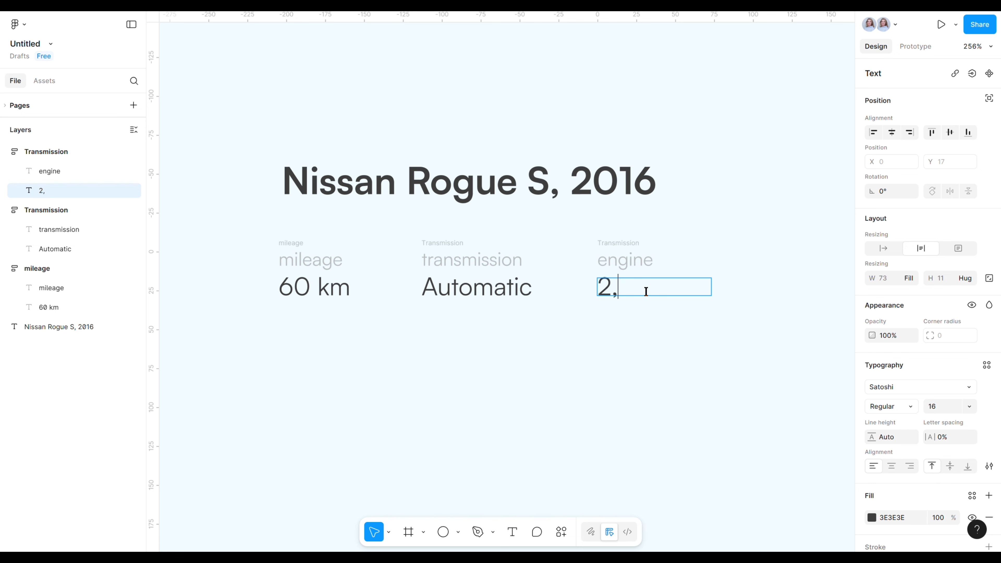
text(.5L Gas)
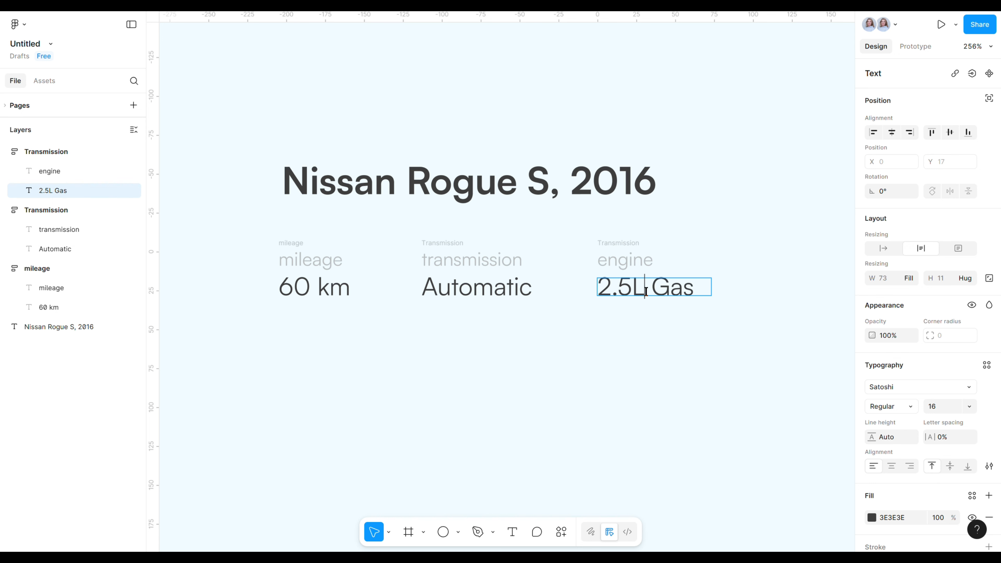
key(Escape)
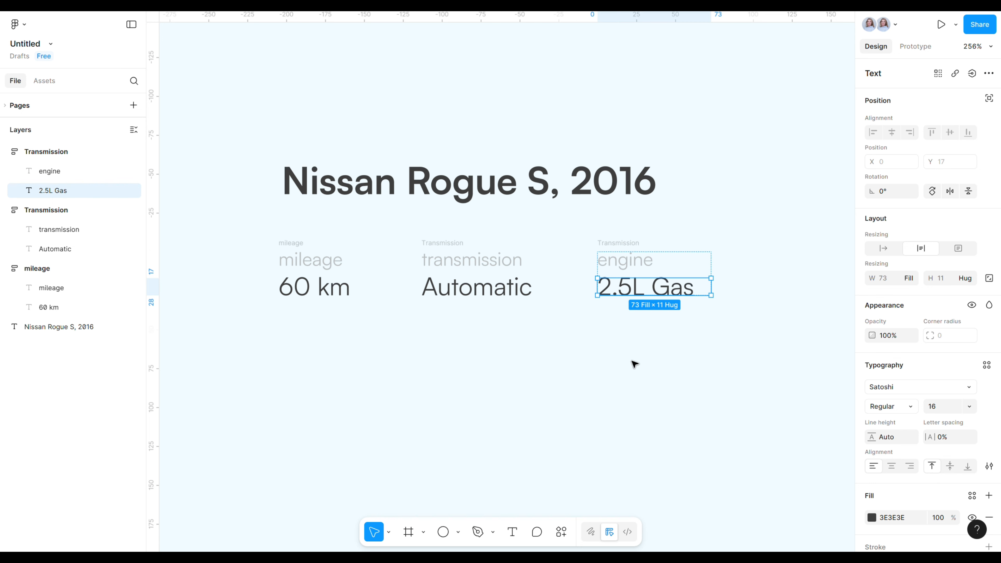
- Rename the frame holding the "engine" label and "2.5L Gas" value as "Engine"
click(46, 171)
double_click(47, 170)
key(ctrl+c)
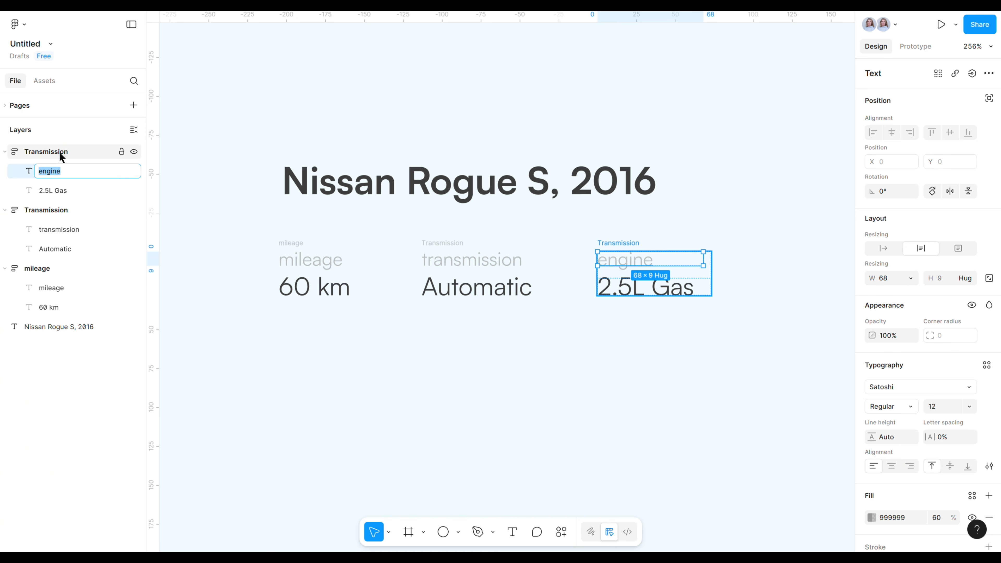
click(60, 152)
double_click(60, 151)
key(ctrl+v)
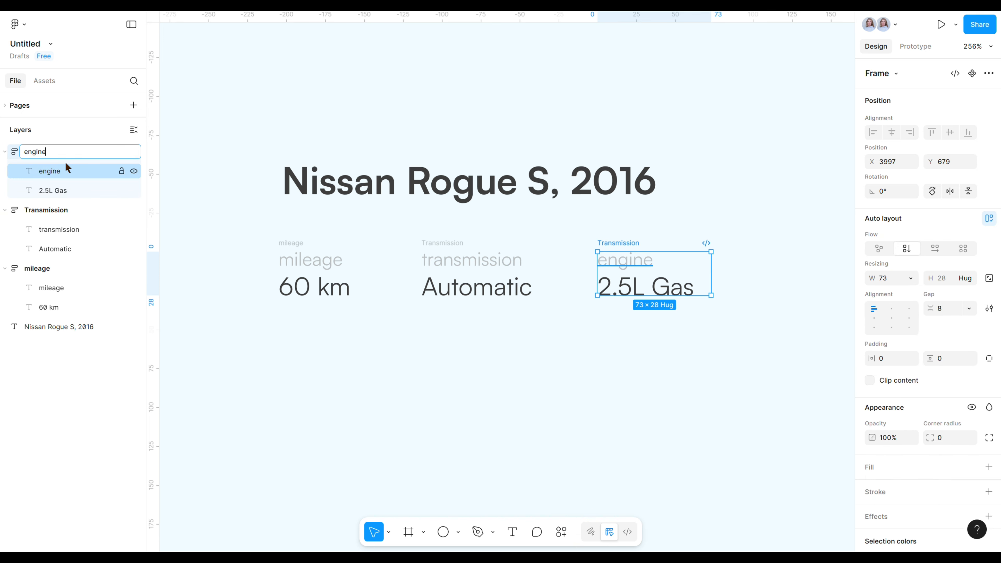
click(23, 154)
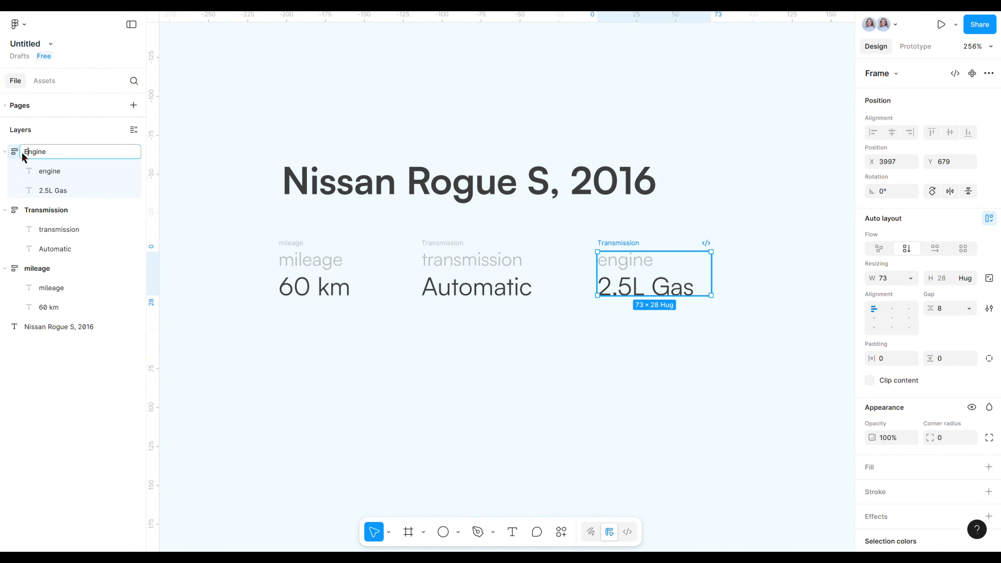
text(E)
key(Return)
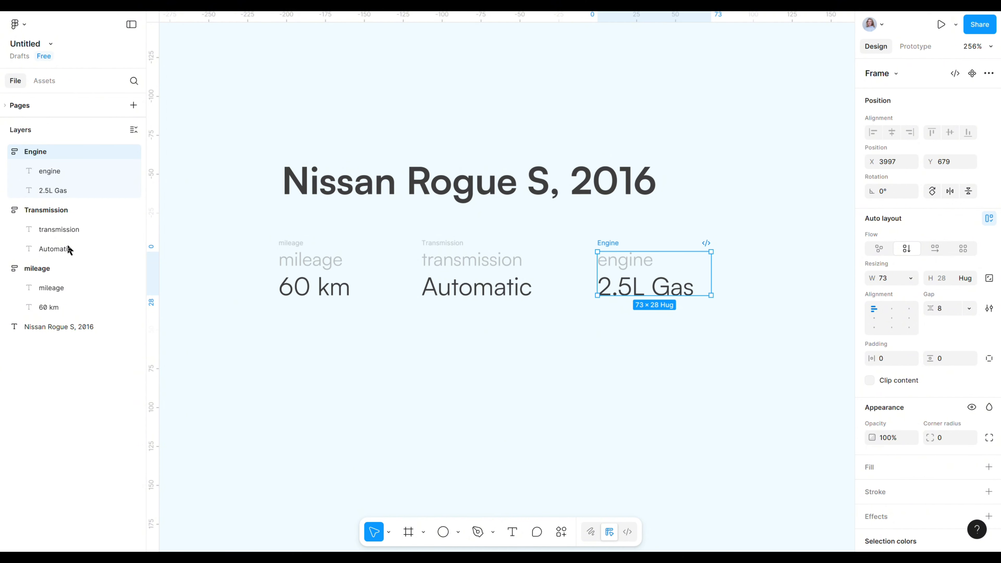
- Wrap the mileage, Transmission and Engine frames in one horizontal auto layout frame named "Details"
click(5, 152)
click(5, 170)
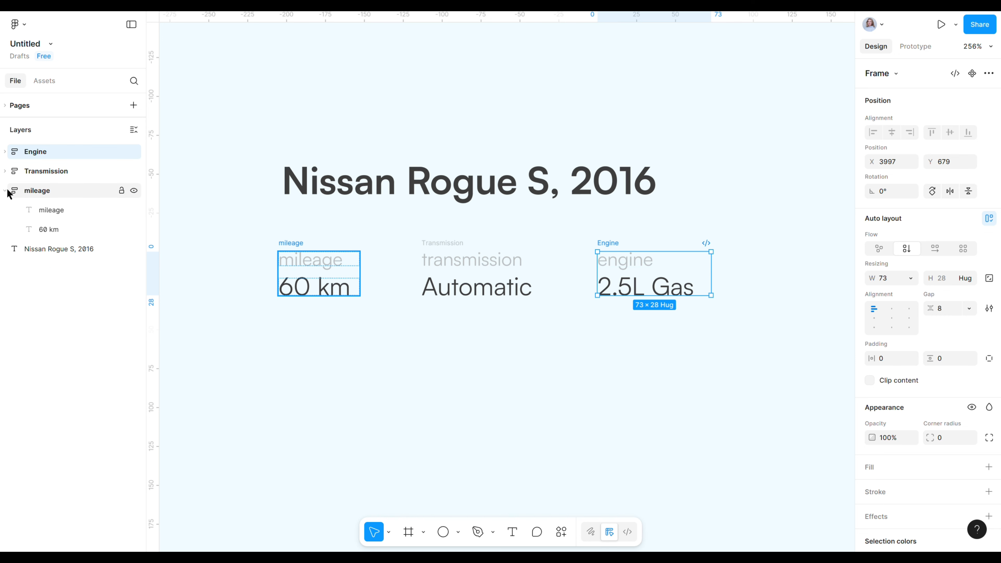
click(5, 190)
click(35, 191)
shift+click(53, 151)
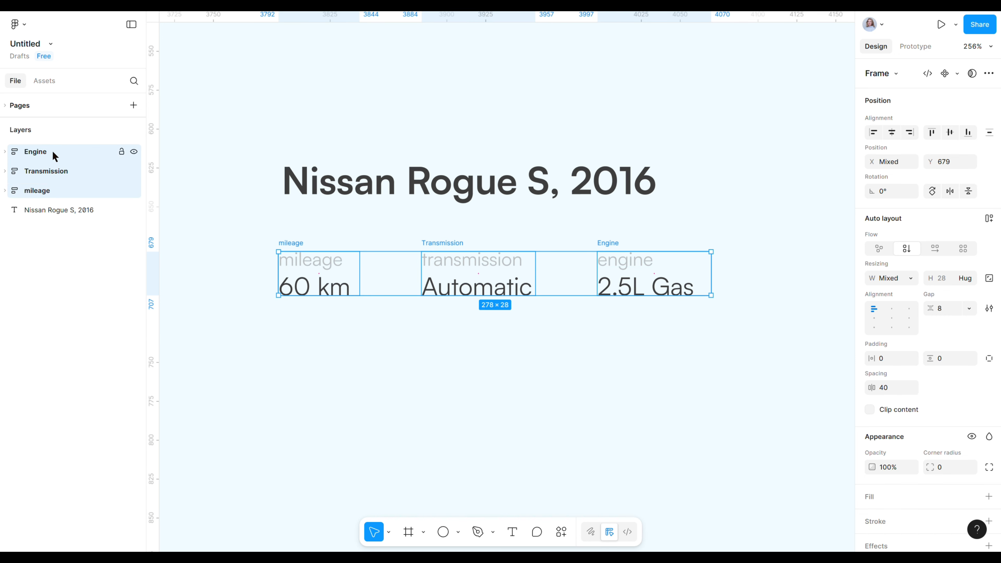
key(shift+a)
double_click(36, 154)
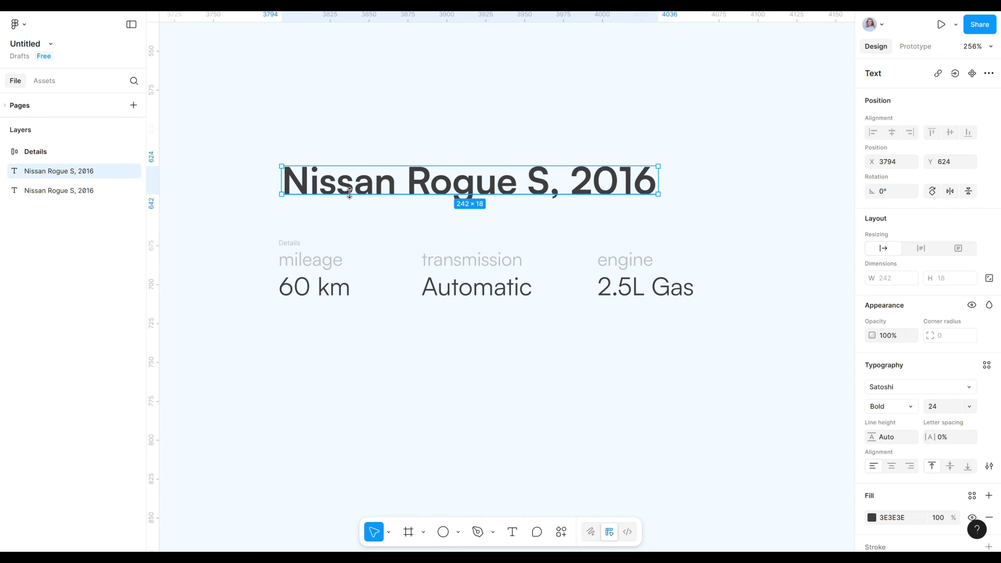
- Place a duplicate of the title below the Details frame, aligned with its left edge, and change its text to "$12 000"
drag(352, 196, 350, 355)
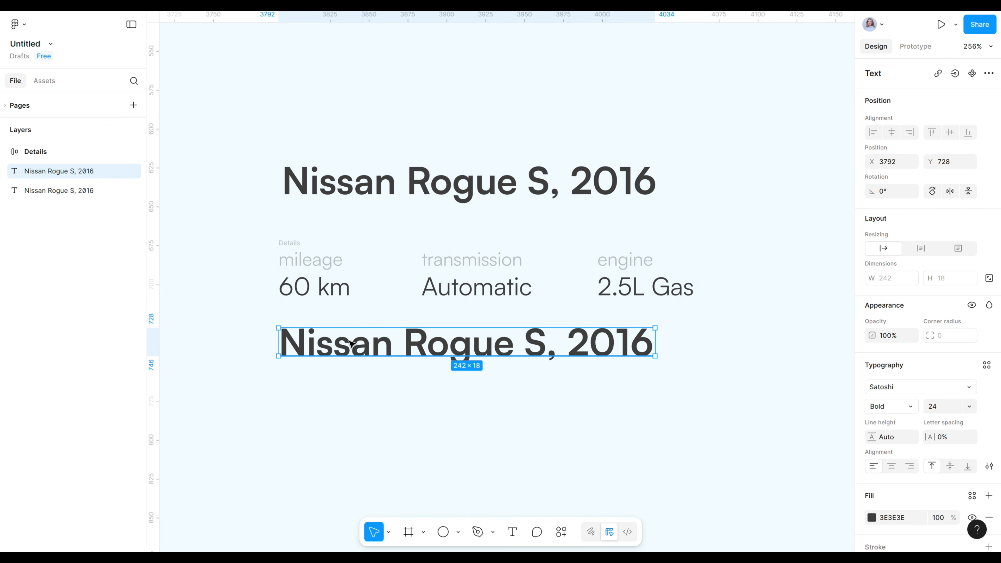
double_click(388, 361)
key(BackSpace)
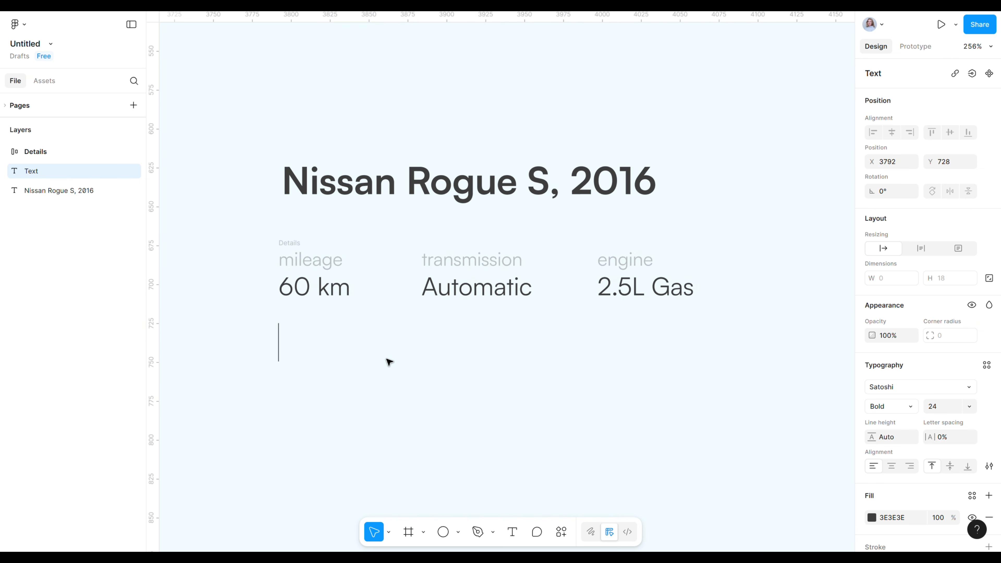
text($ )
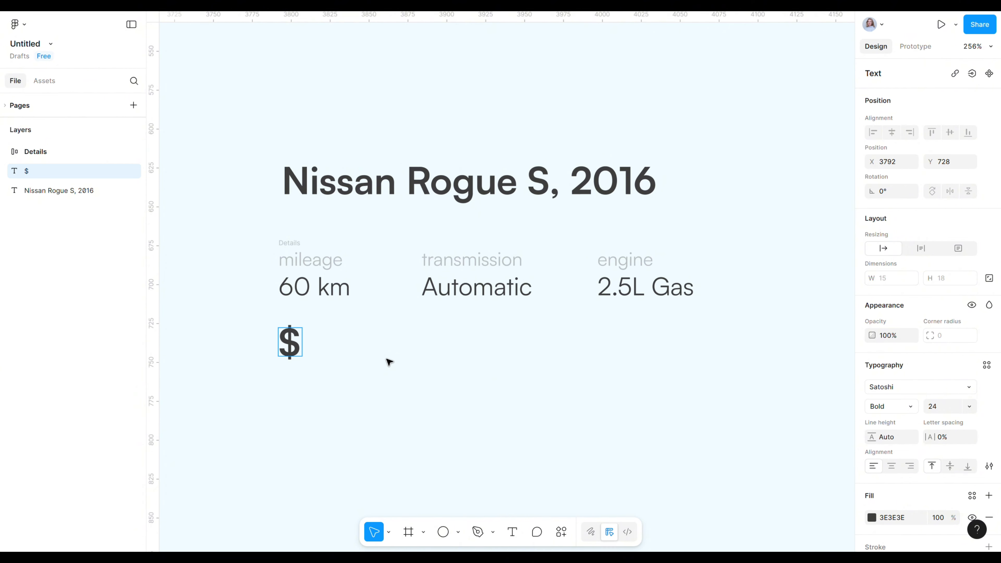
text(12)
key(BackSpace)
text(2)
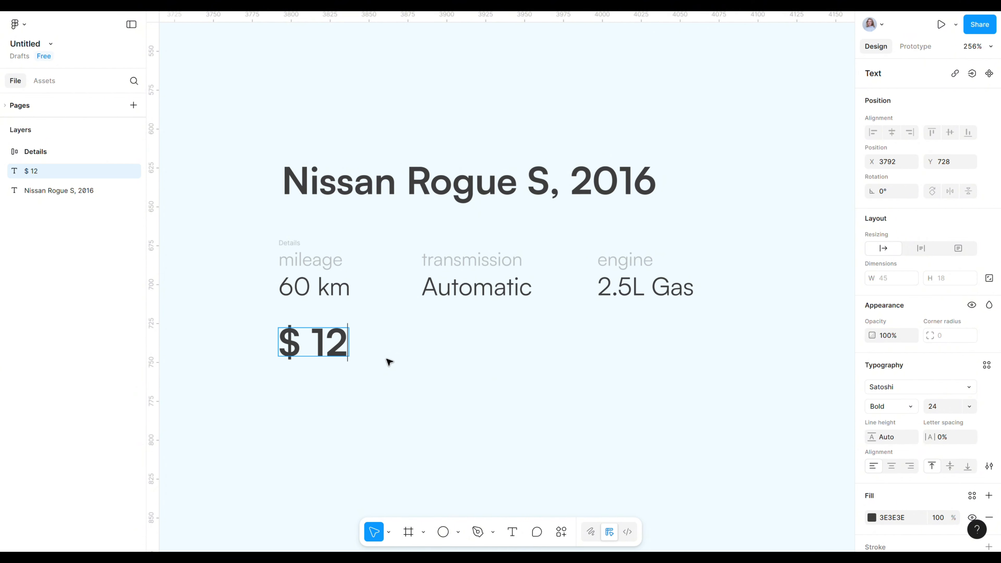
key(Left)
key(Left)
key(BackSpace)
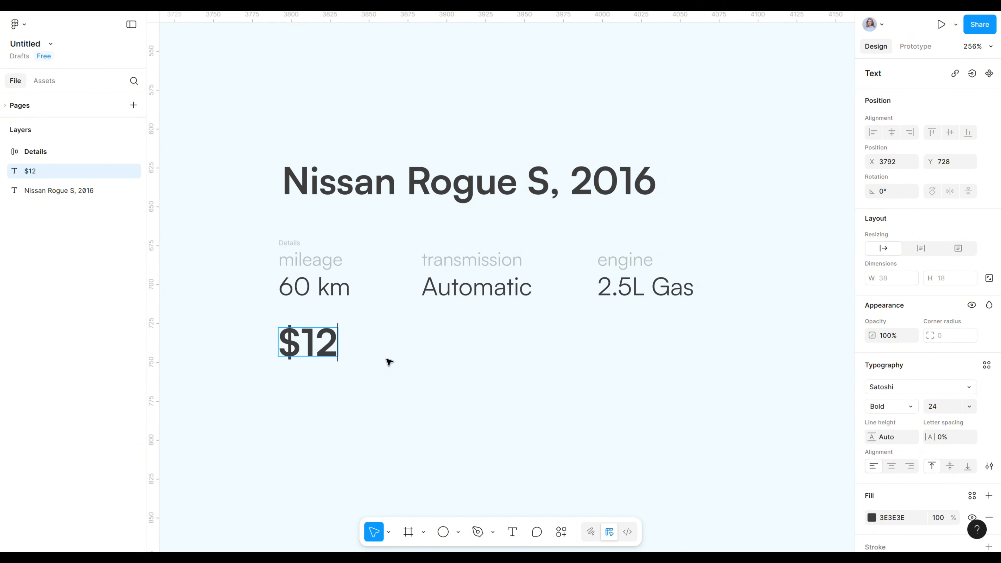
text(000)
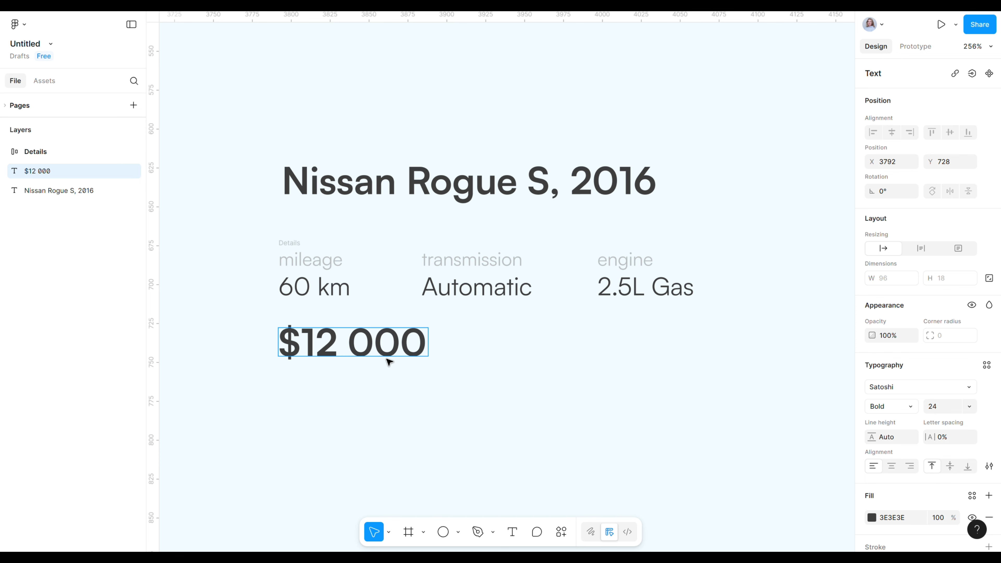
- Change the price text below the Details frame to read "$12.000"
key(Left)
key(Left)
key(Left)
key(BackSpace)
text(.)
key(Escape)
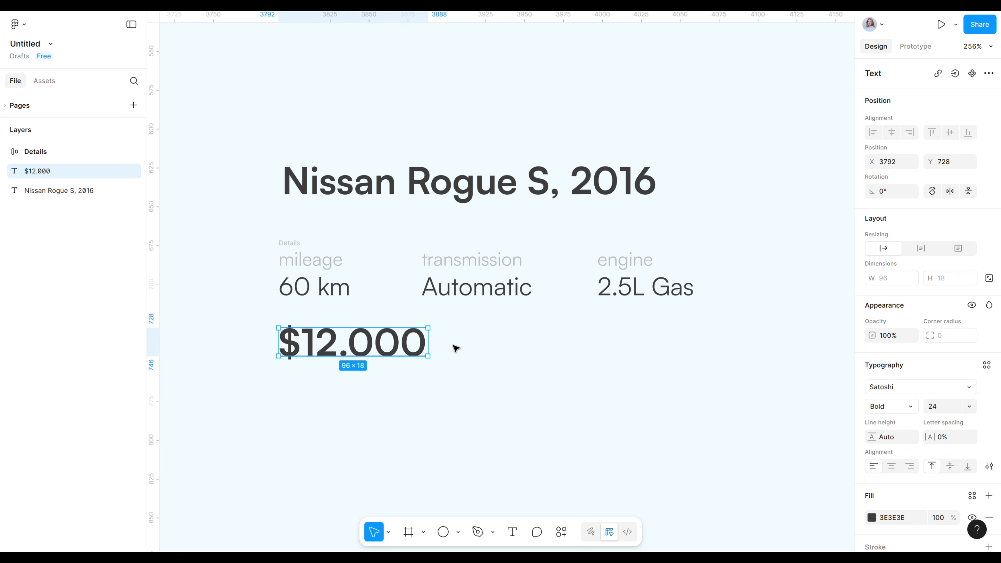
- Place a duplicate of the $12.000 price directly to its right and change its text to "$15.500"
drag(394, 350, 533, 348)
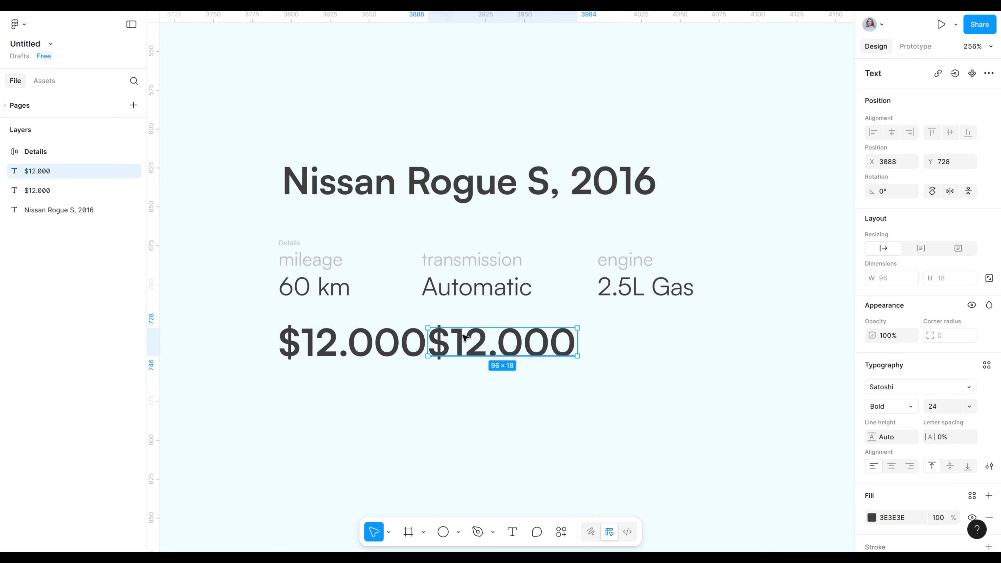
double_click(470, 342)
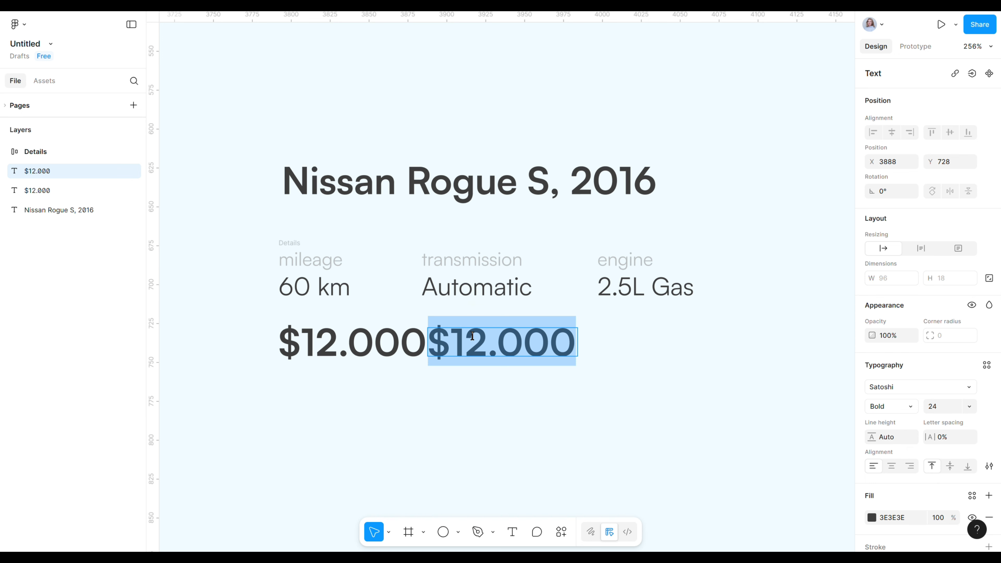
drag(472, 339, 432, 346)
text(5.5)
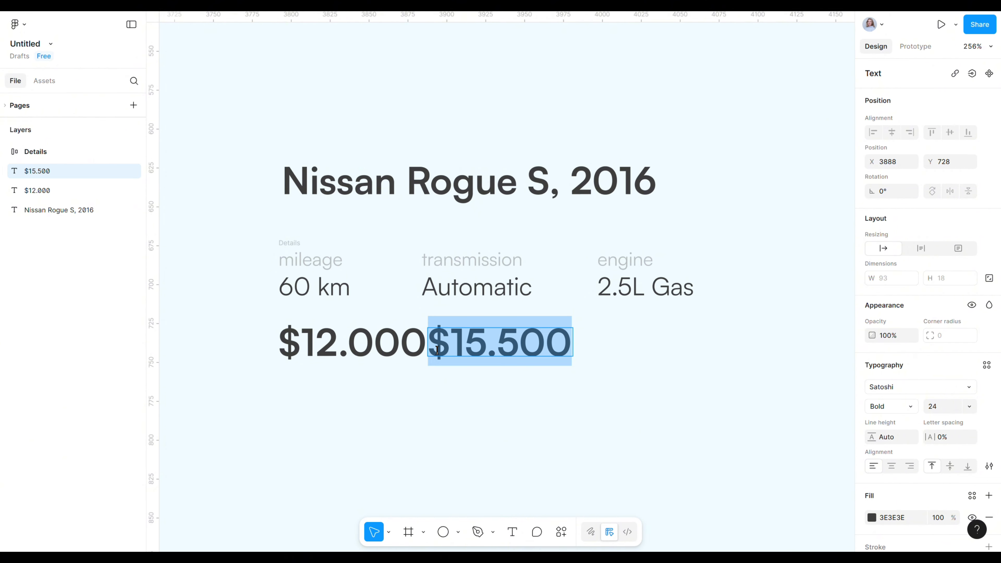
- Set the "$15.500" text to Regular weight and size 16
click(893, 408)
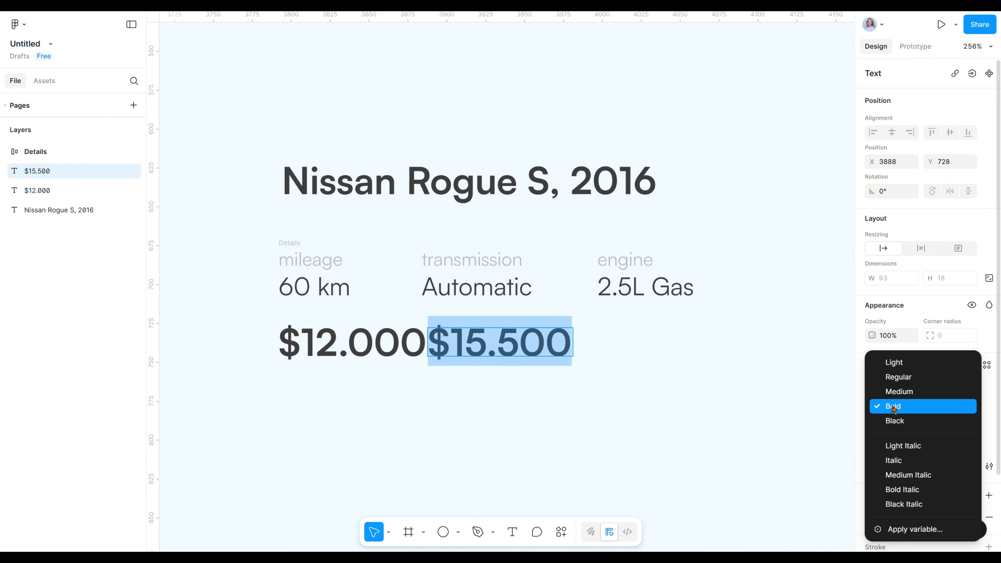
click(906, 377)
text(1)
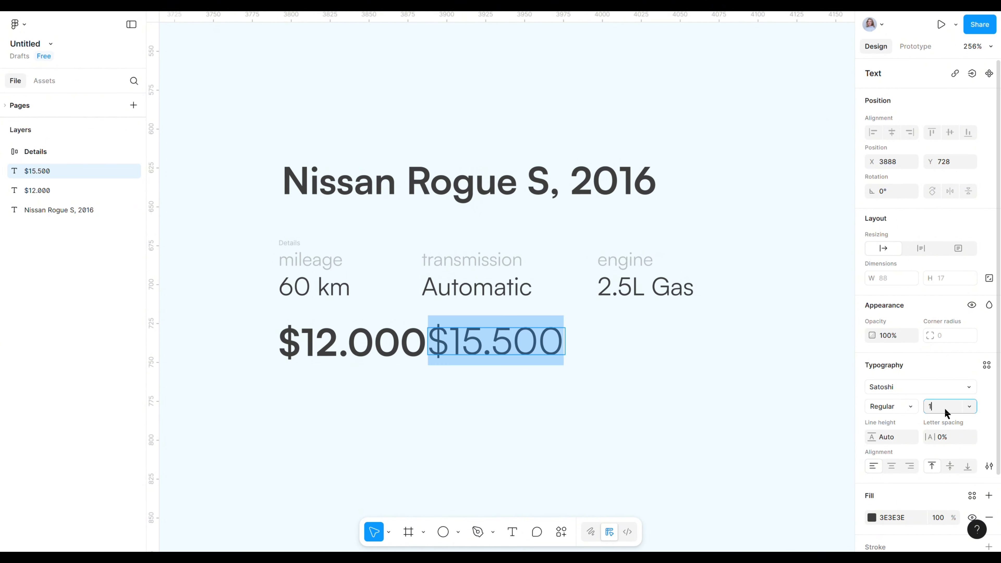
text(6)
key(Return)
- Apply strikethrough to the "$15.500" text and set its fill color to 999999
click(989, 465)
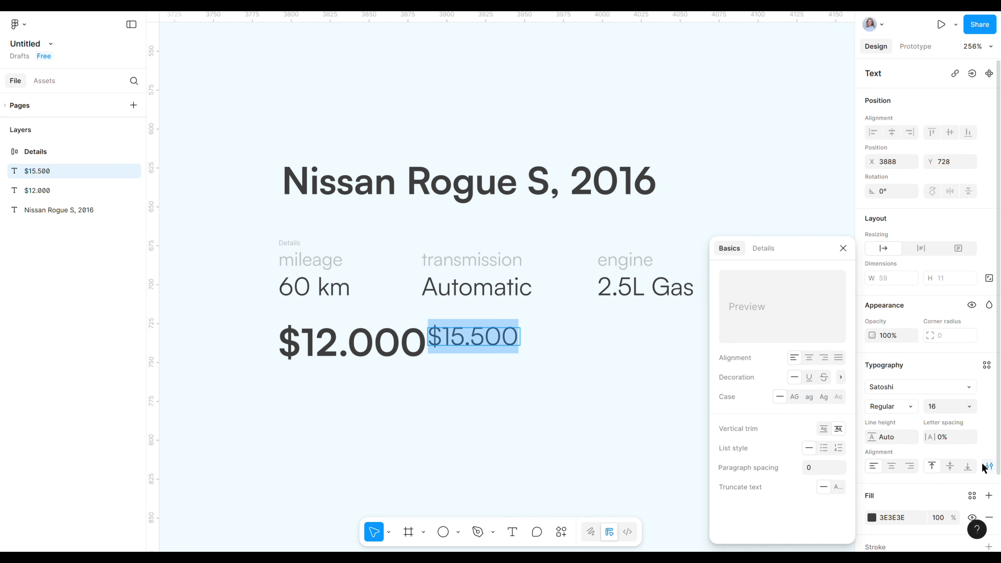
click(823, 377)
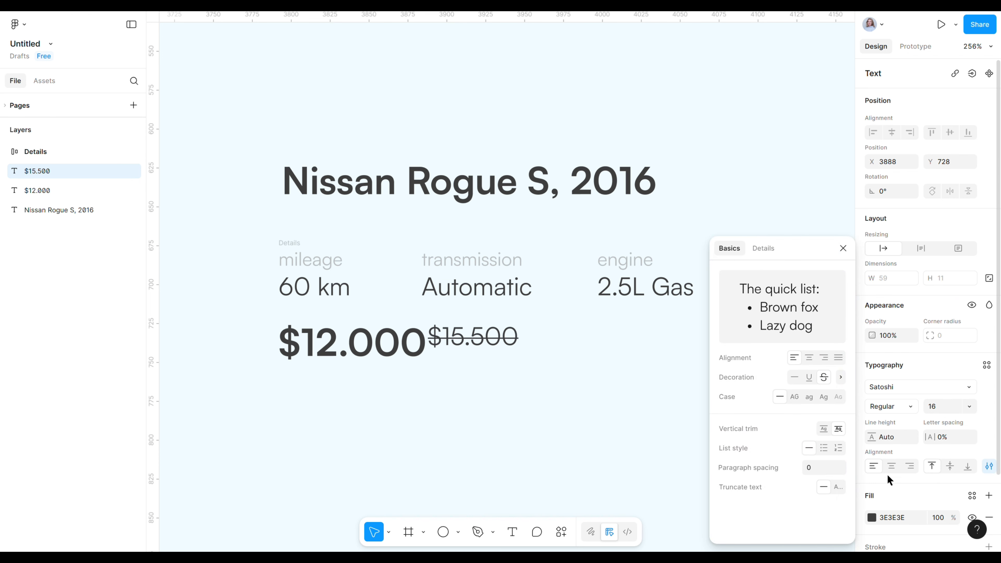
click(905, 518)
text(99)
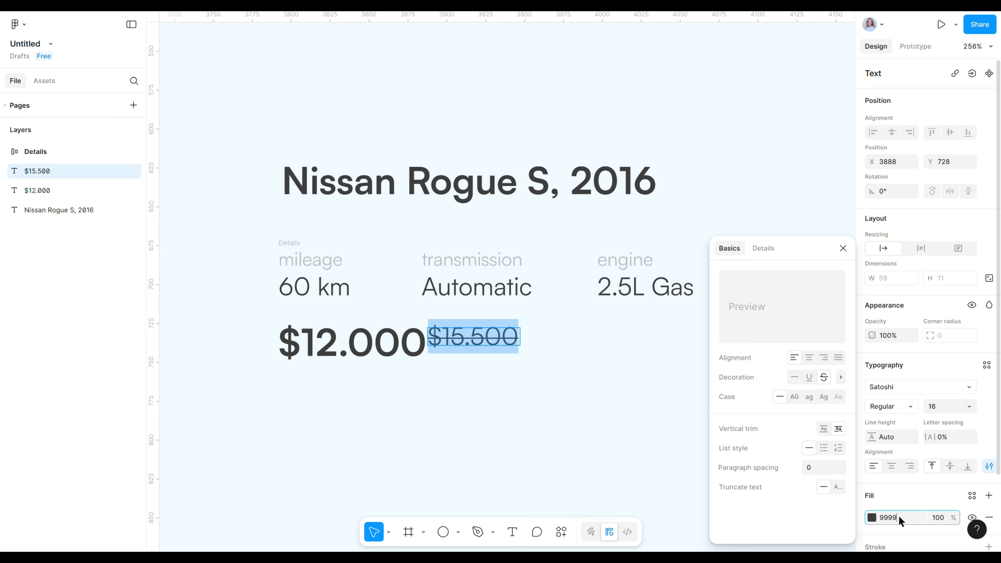
text(99)
key(Return)
- Align the bottoms of the two price texts and wrap them in a horizontal auto layout frame
shift+click(353, 341)
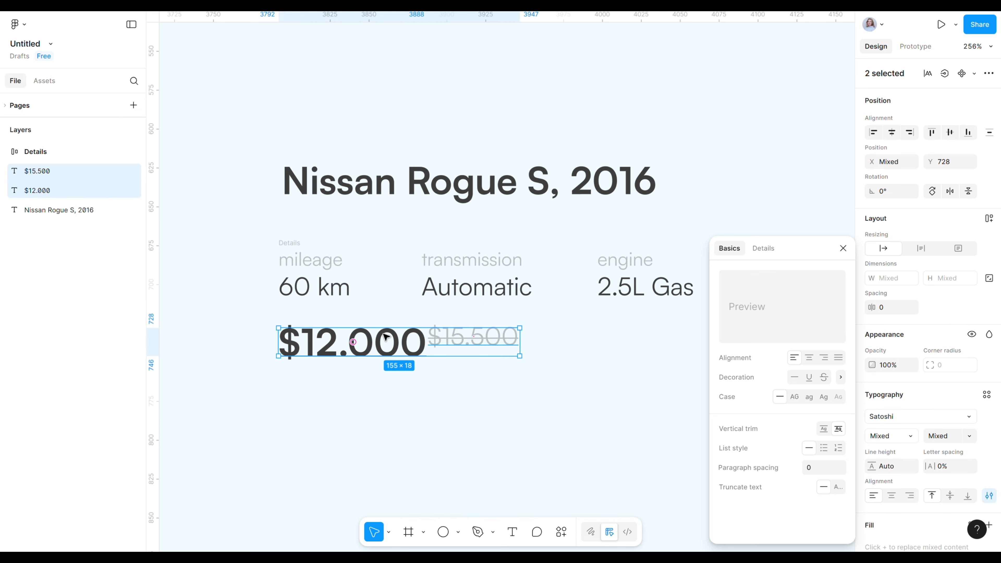
click(966, 134)
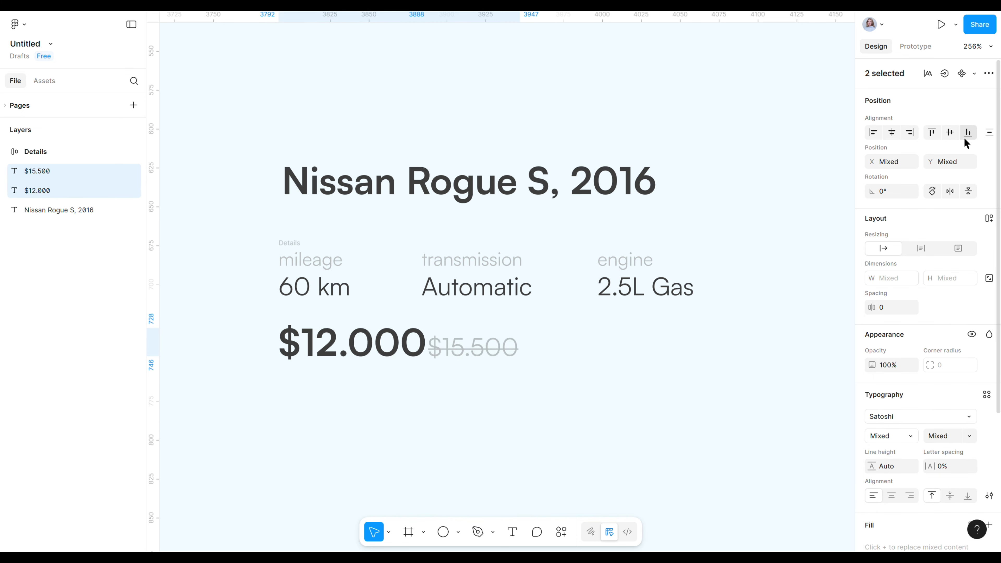
key(shift+a)
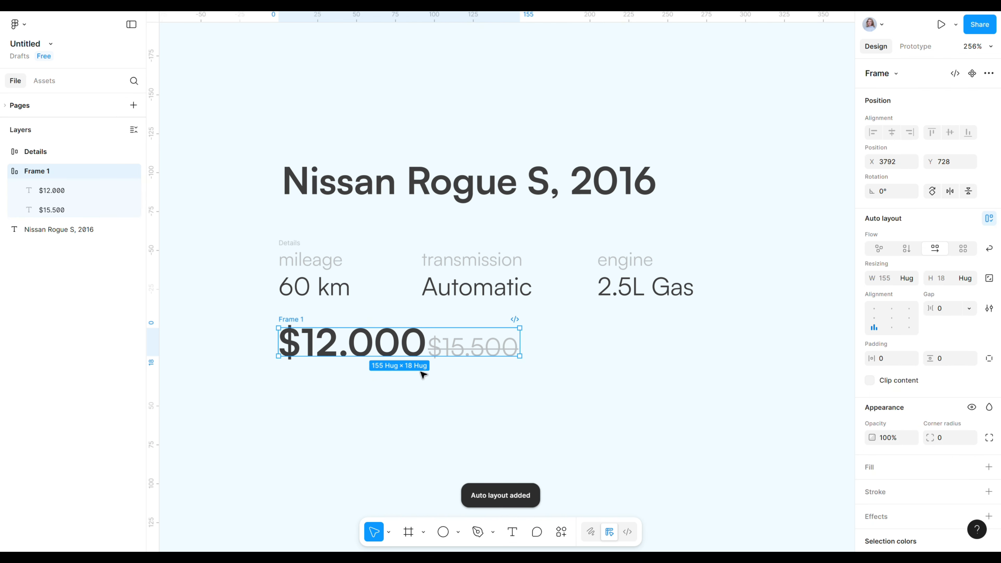
- Set the gap of the frame holding both prices to 8 and rename the frame "Price"
click(944, 309)
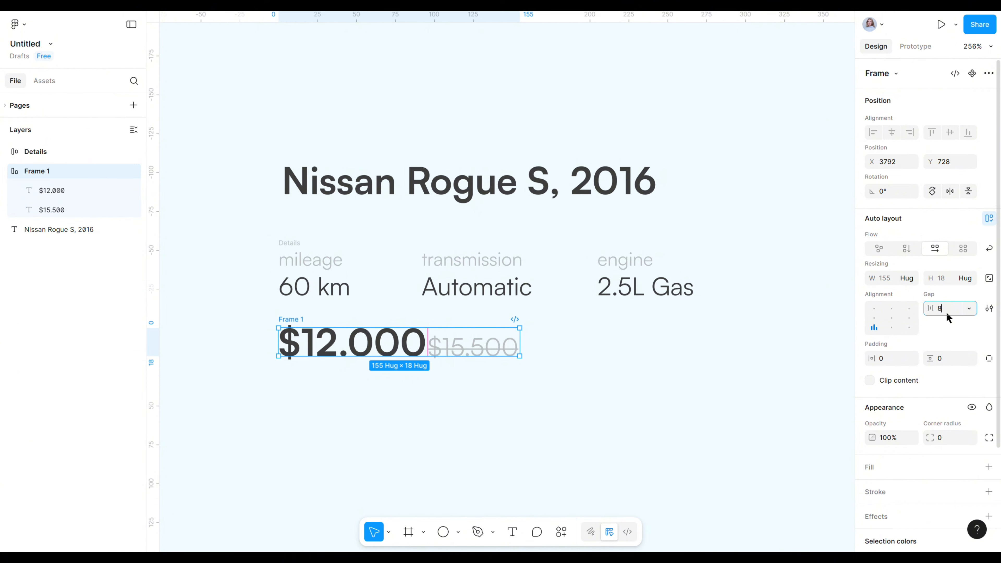
text(8)
key(Return)
double_click(36, 171)
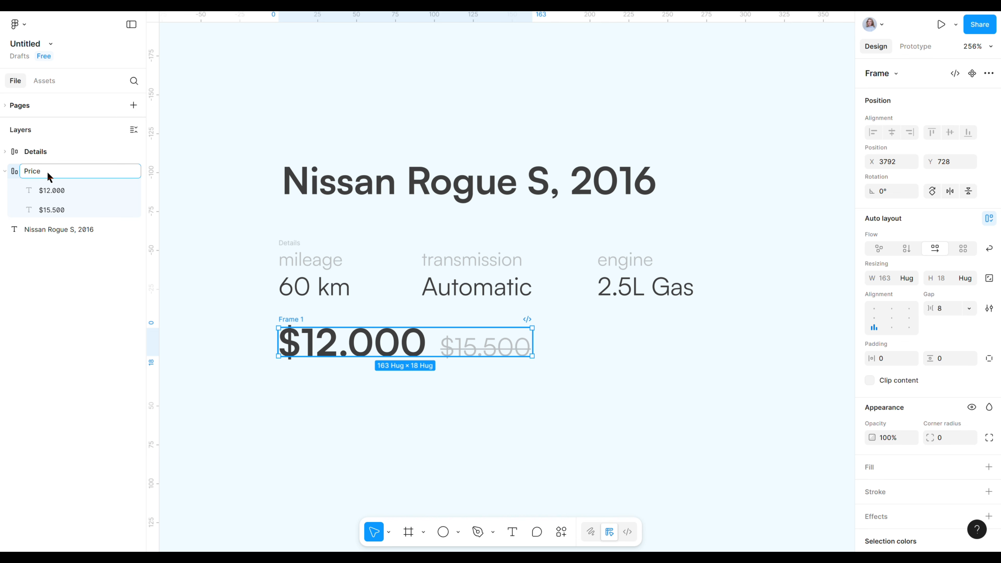
click(216, 312)
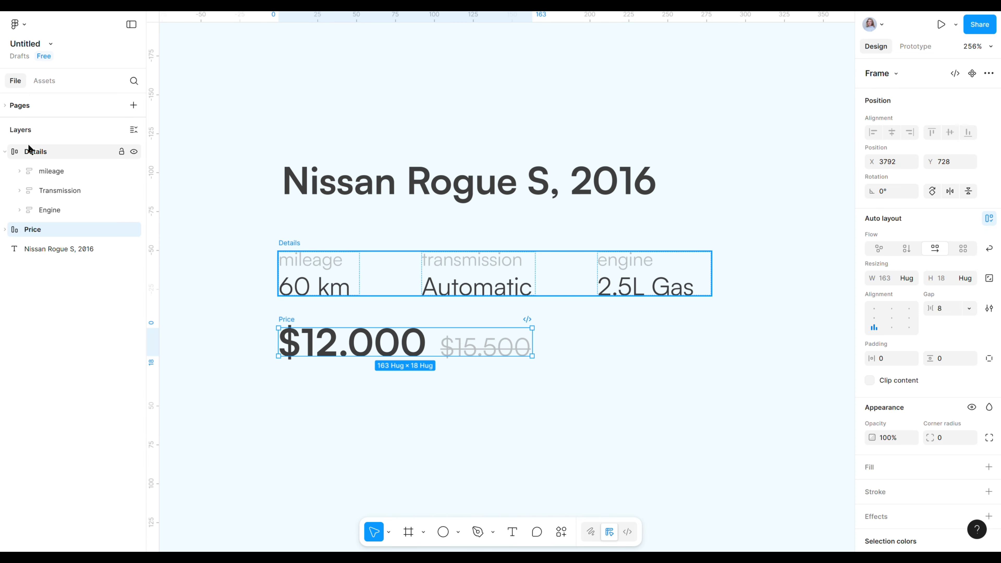
- Wrap the title and the Details frame in a vertical auto layout frame with a gap of 16
click(36, 151)
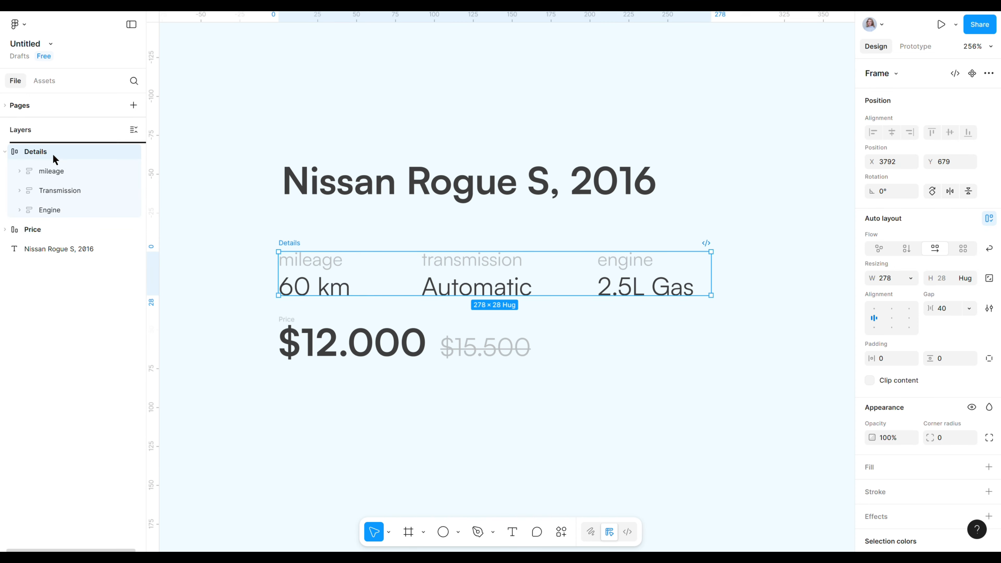
shift+click(38, 251)
key(shift+a)
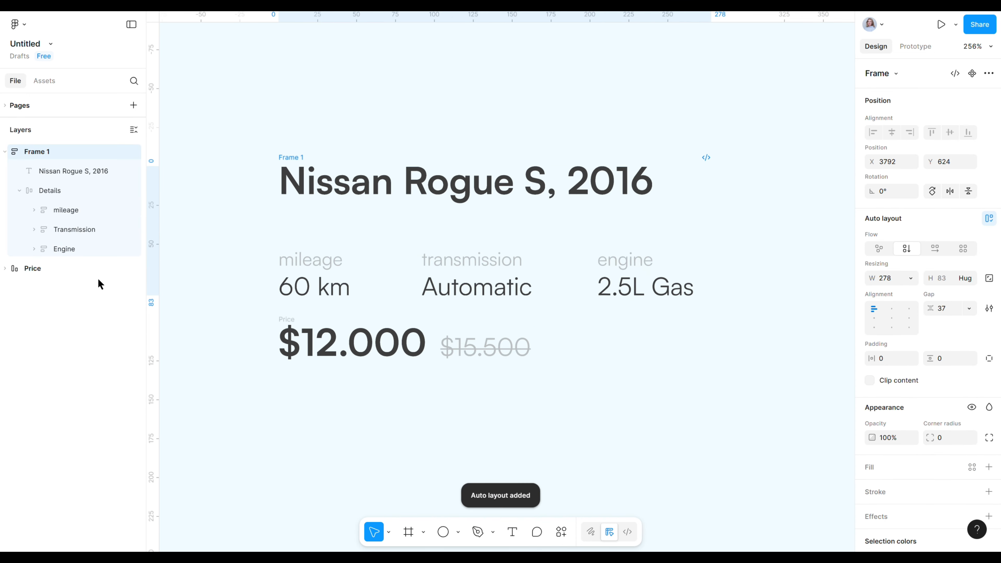
drag(499, 235, 503, 213)
click(943, 308)
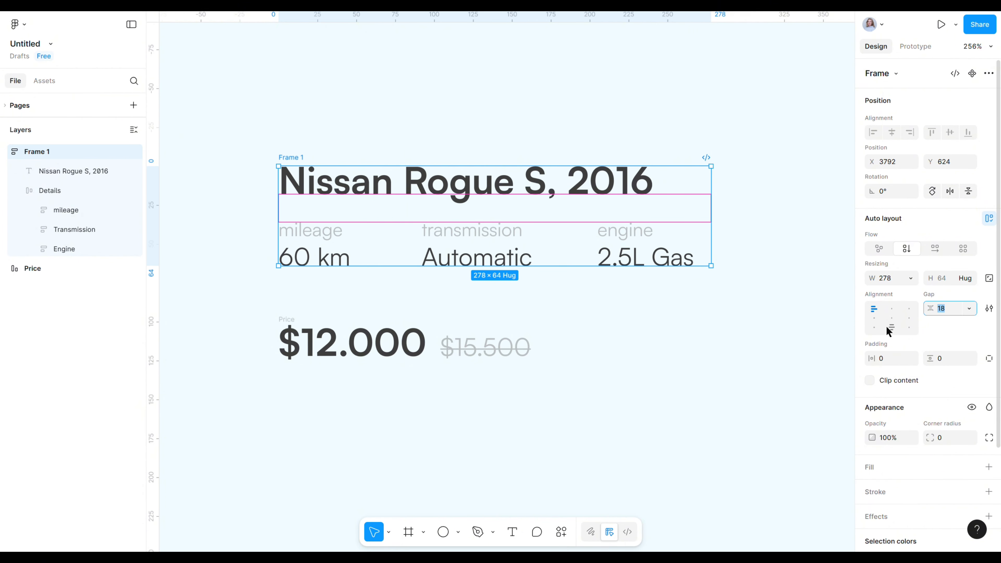
text(16)
key(Return)
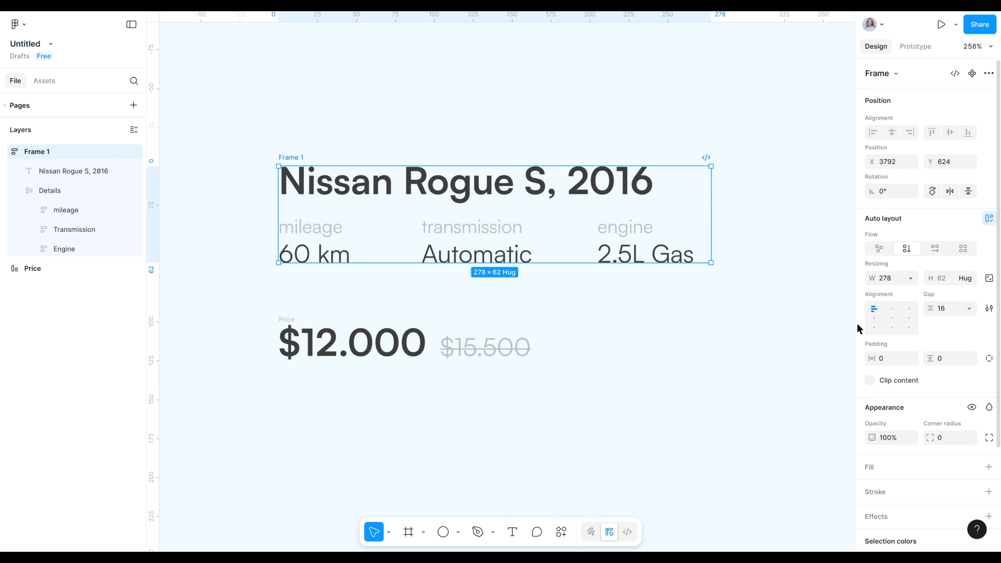
- Wrap the title-and-details frame and the Price frame in a vertical auto layout frame with a gap of 24
click(20, 194)
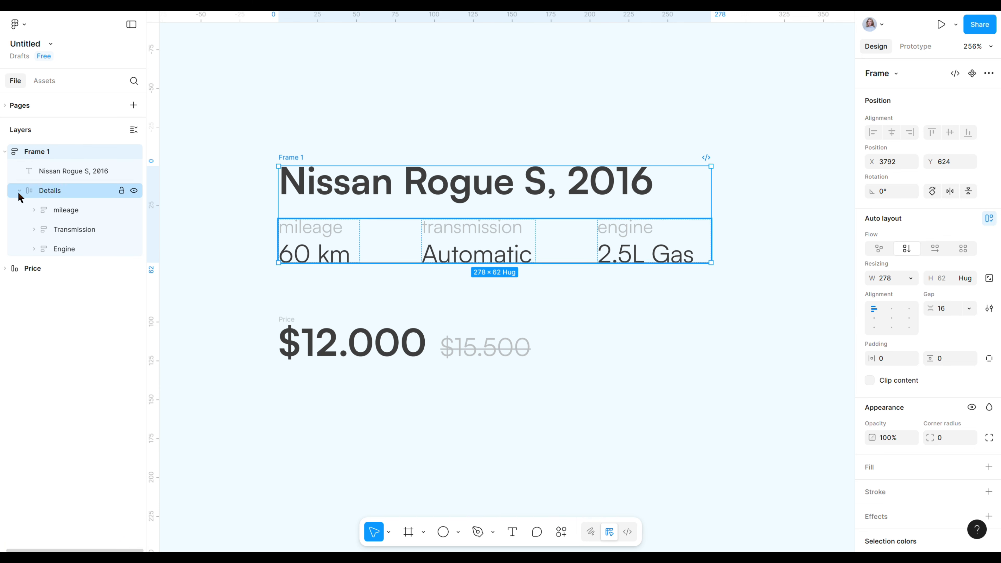
click(10, 155)
click(5, 152)
shift+click(41, 174)
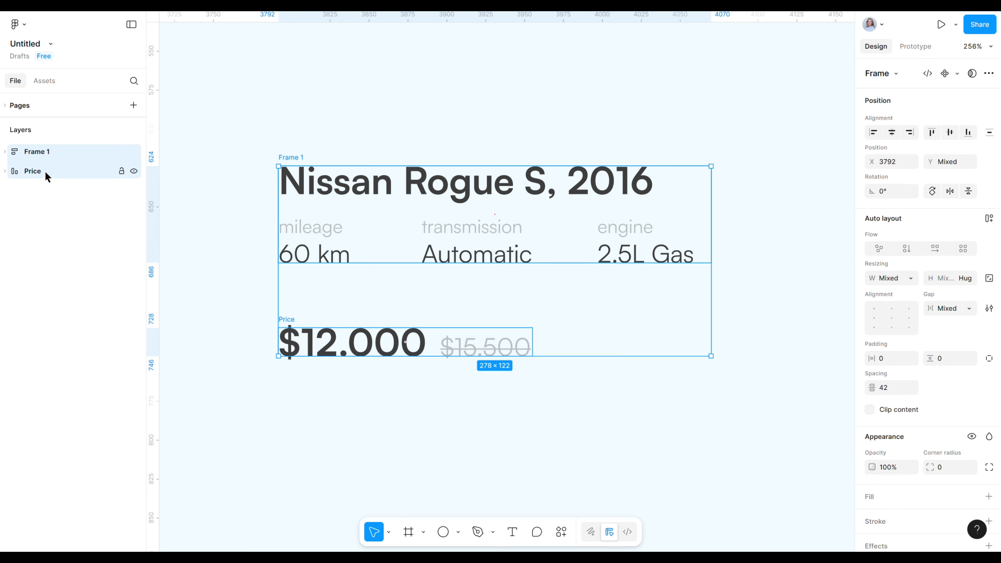
key(shift+a)
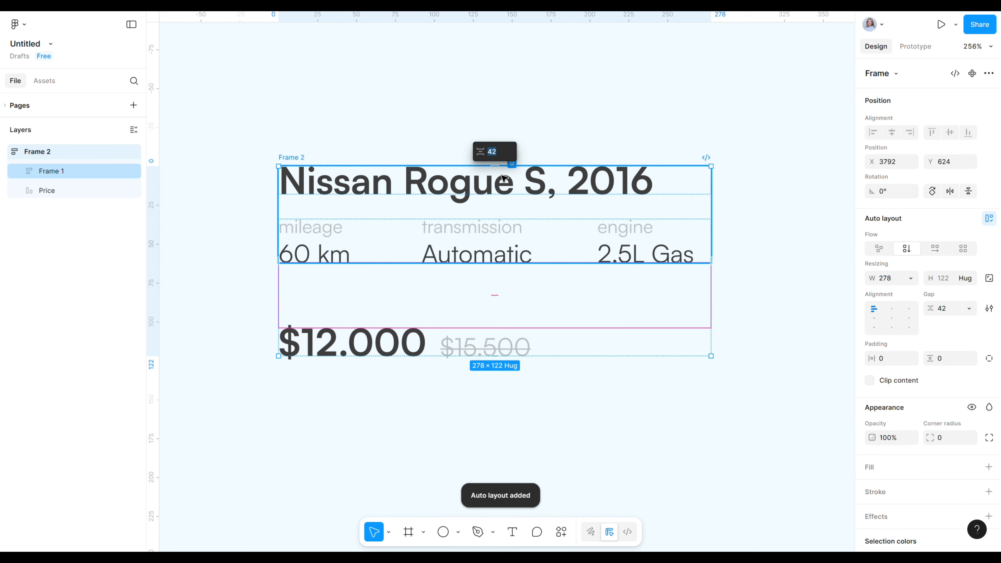
text(24)
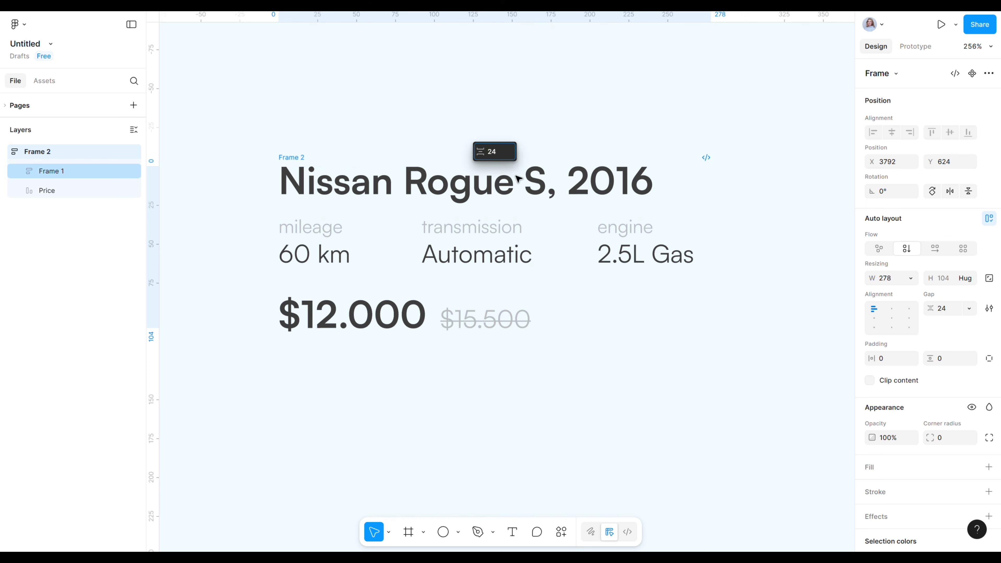
key(Return)
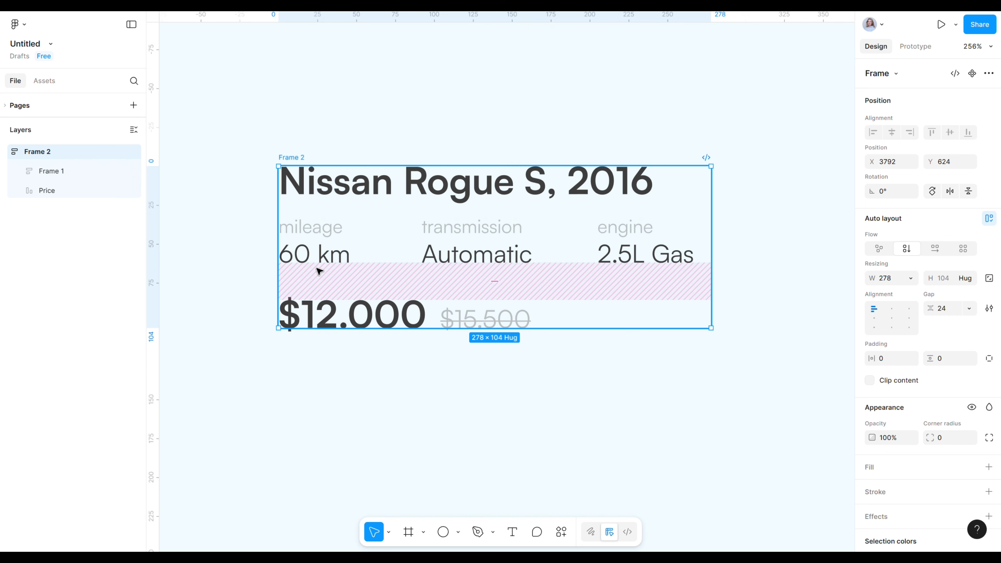
- Paste the copied car photo onto the canvas and move it above the car information frame
scroll(415, 258, down, 5)
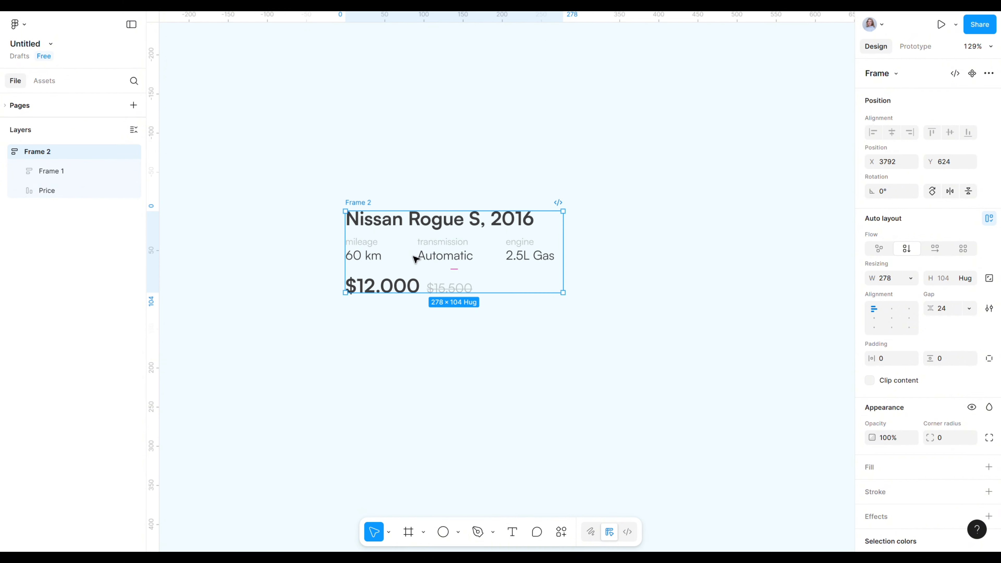
click(460, 145)
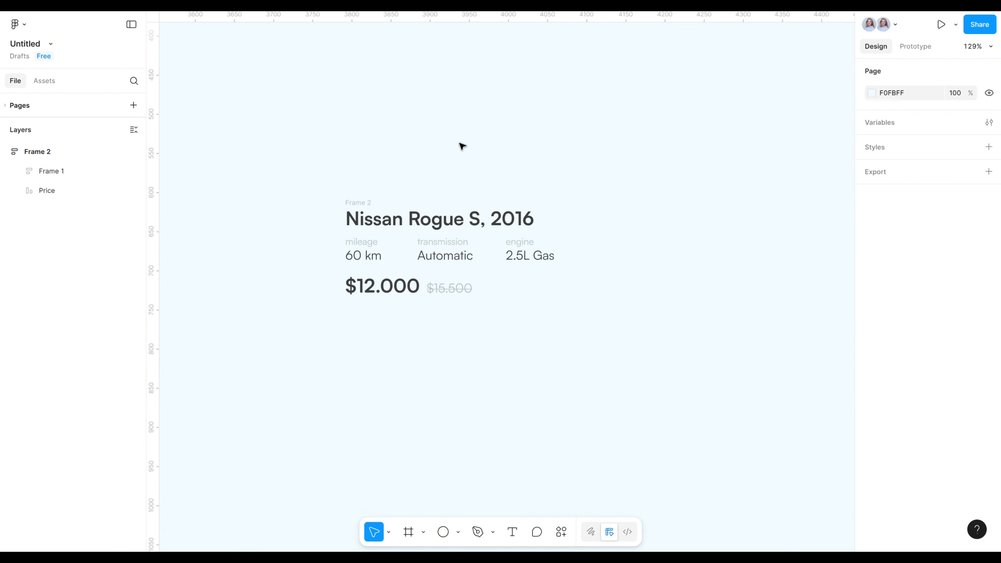
scroll(439, 347, up, 1)
scroll(438, 347, down, 3)
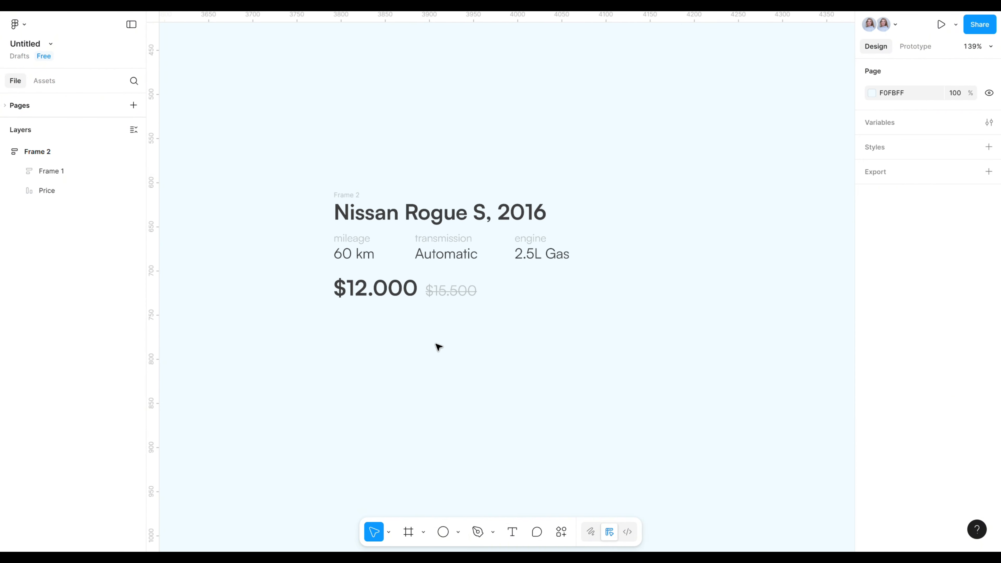
key(ctrl+v)
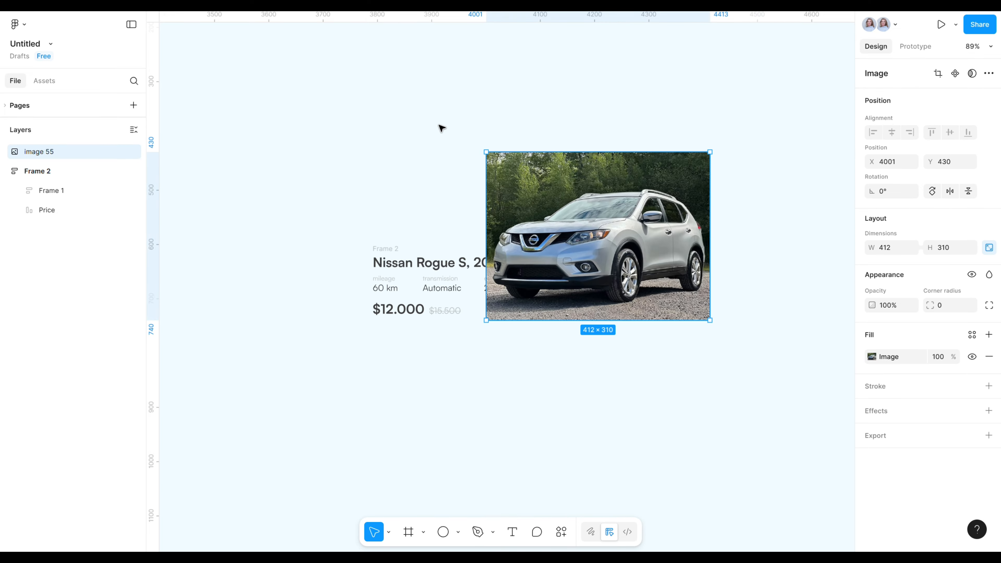
drag(595, 217, 476, 128)
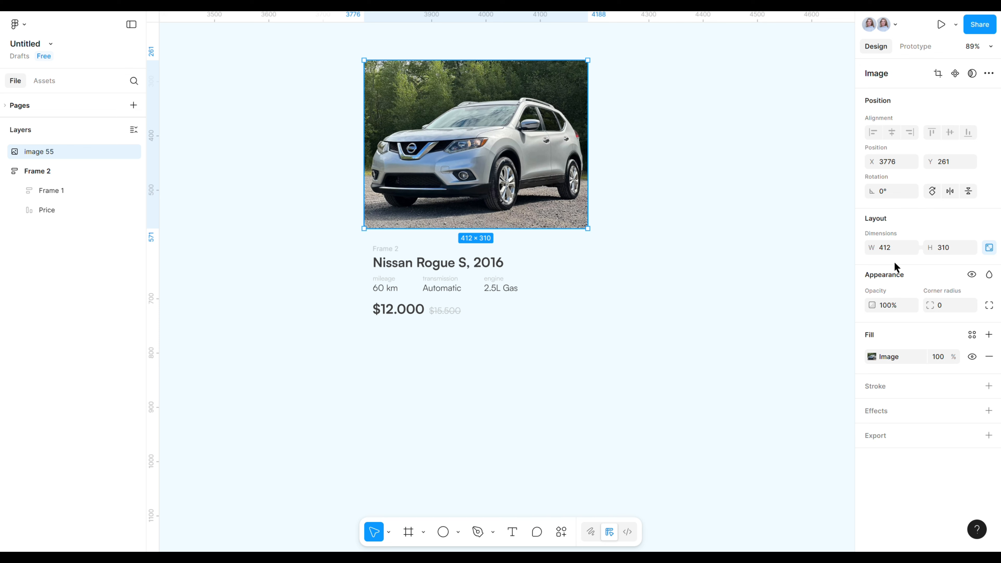
- Set the car photo's width to 400 with its proportions locked
click(947, 309)
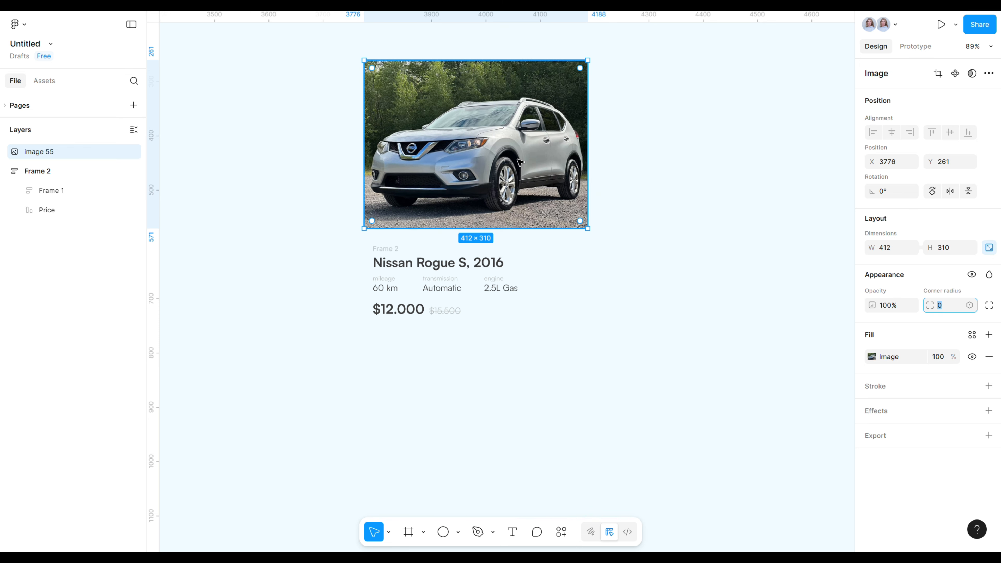
click(884, 247)
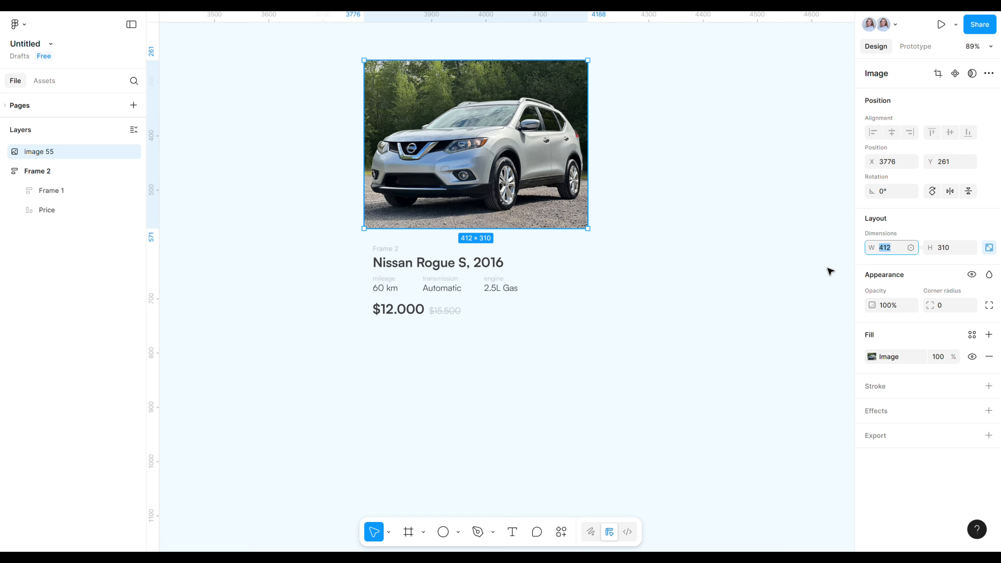
text(400)
key(Return)
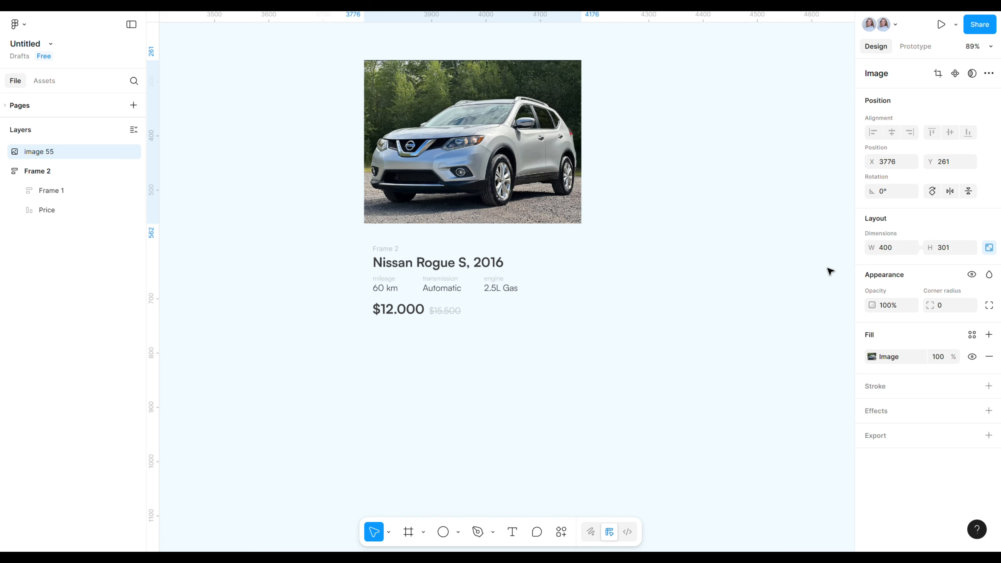
- Wrap the car photo and the information frame in a vertical auto layout frame and give it an FFFFFF fill
click(26, 170)
shift+click(38, 154)
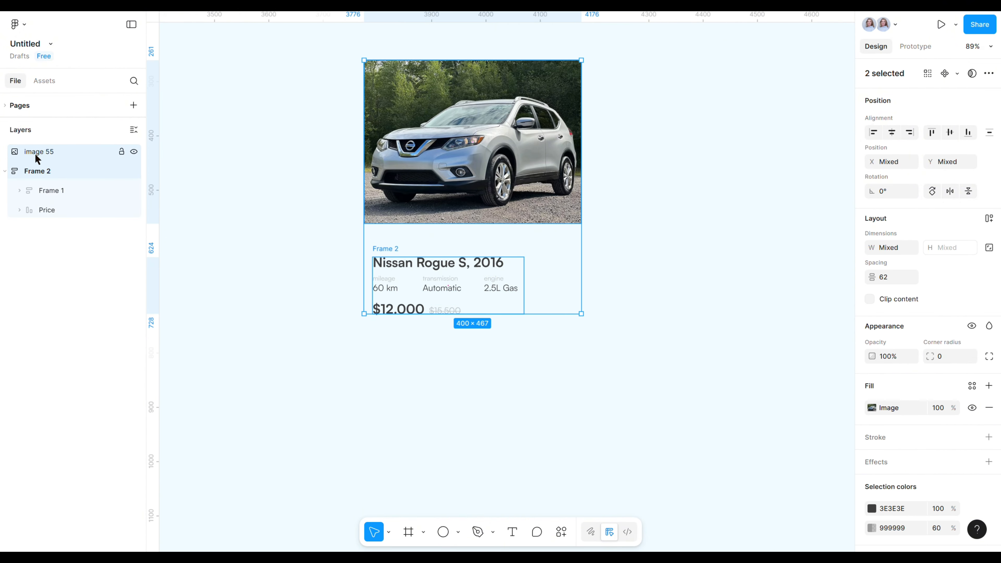
key(shift+a)
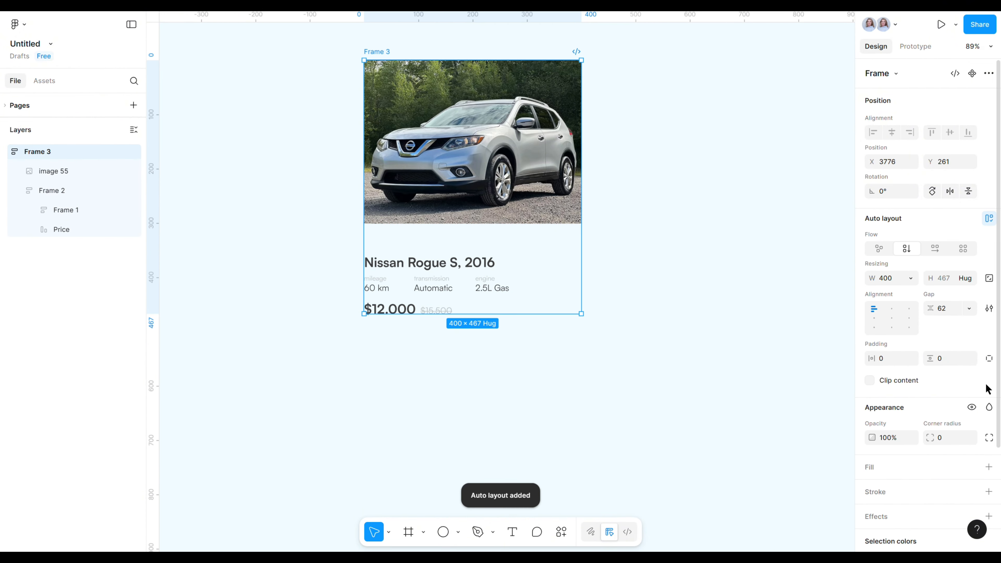
click(899, 473)
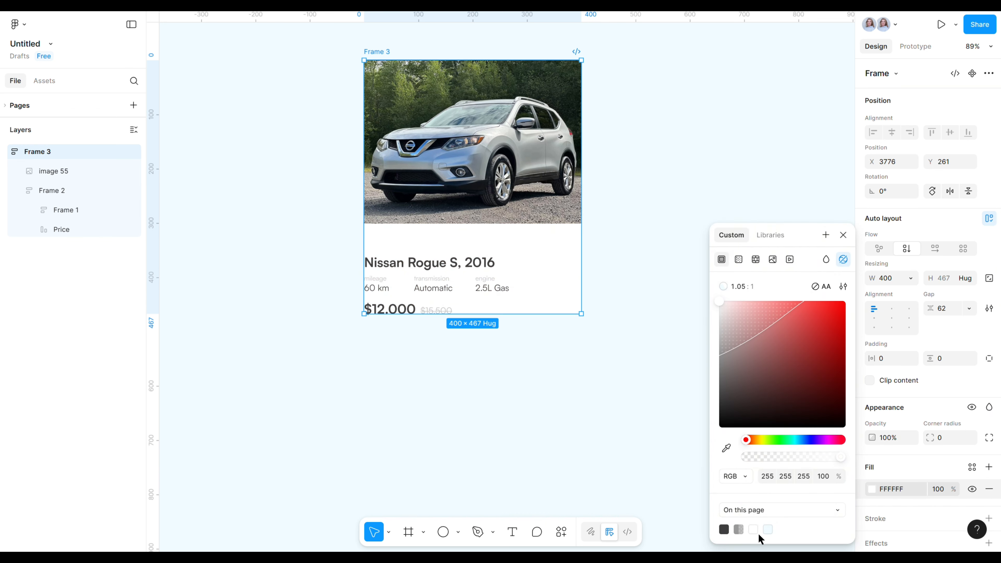
- Set the card frame's horizontal and vertical padding to 16 and its corner radius to 20
click(895, 361)
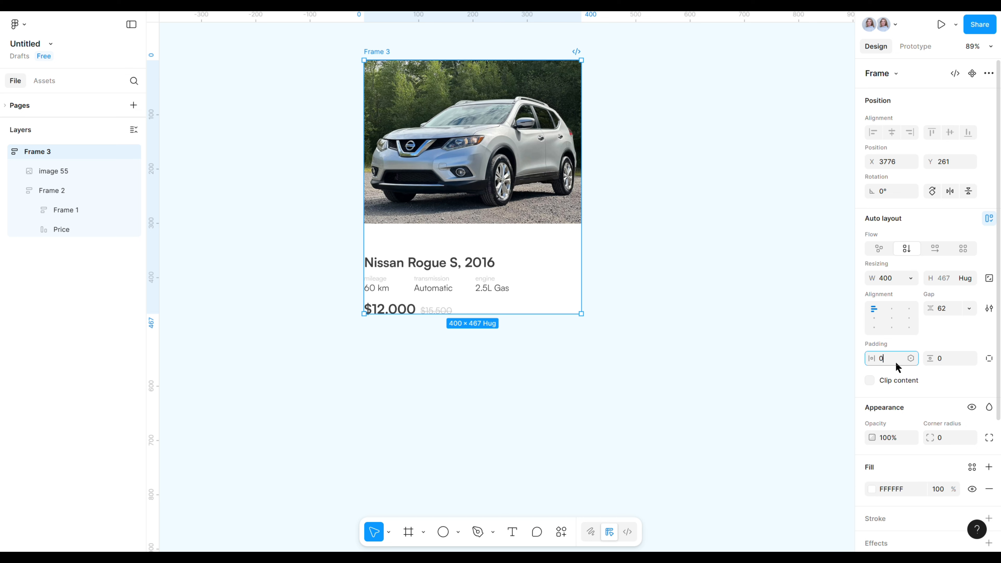
text(16)
click(945, 354)
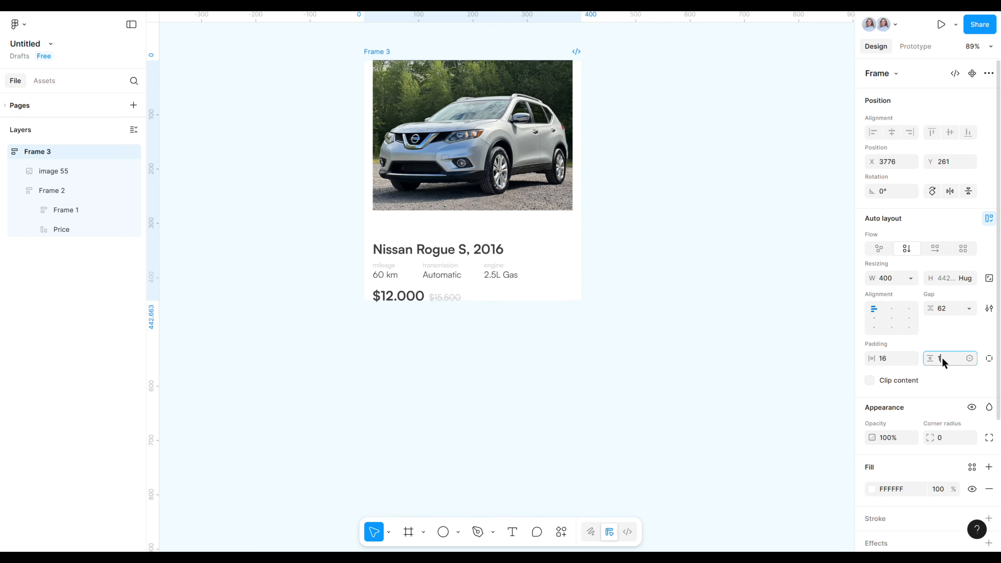
text(16)
key(Tab)
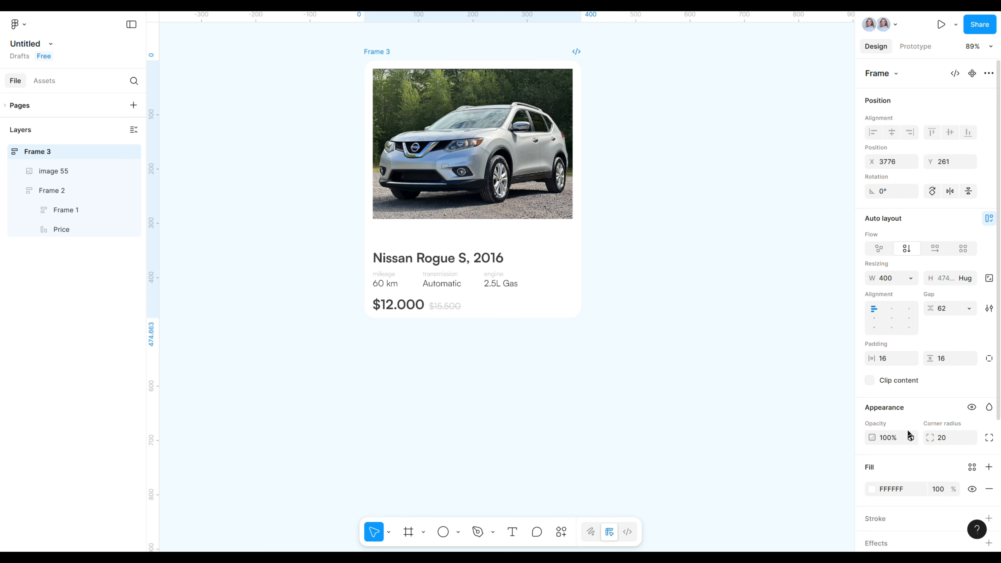
- Round the car photo's corners with a corner radius of 15
click(539, 138)
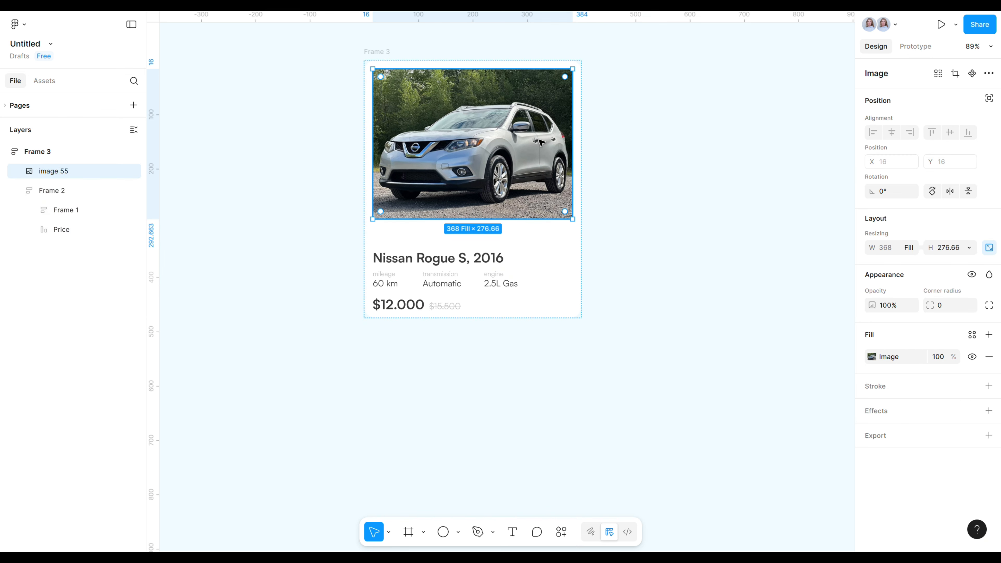
click(945, 309)
text(15)
key(Return)
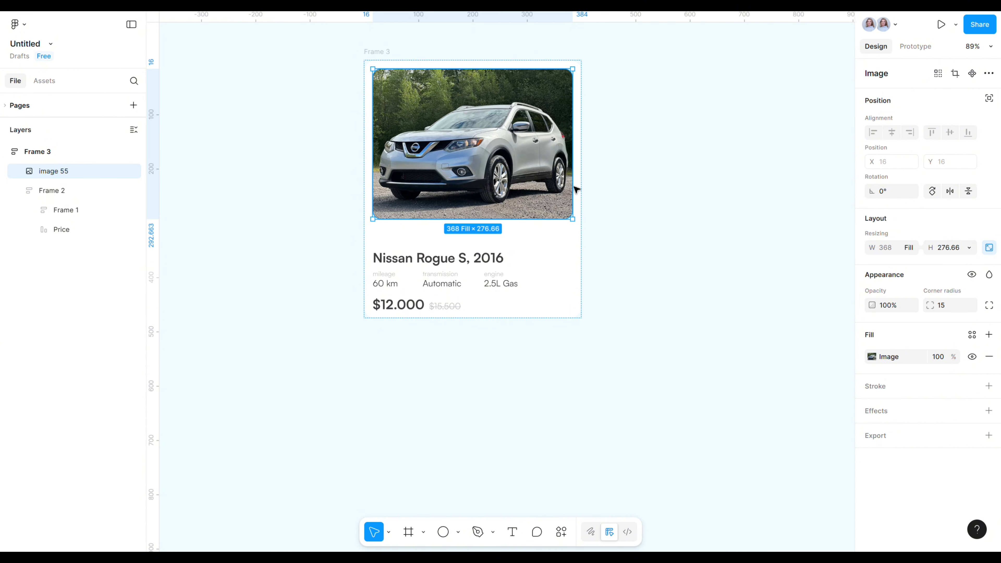
- Set the card frame's gap between the car photo and the information frame to 16
click(558, 284)
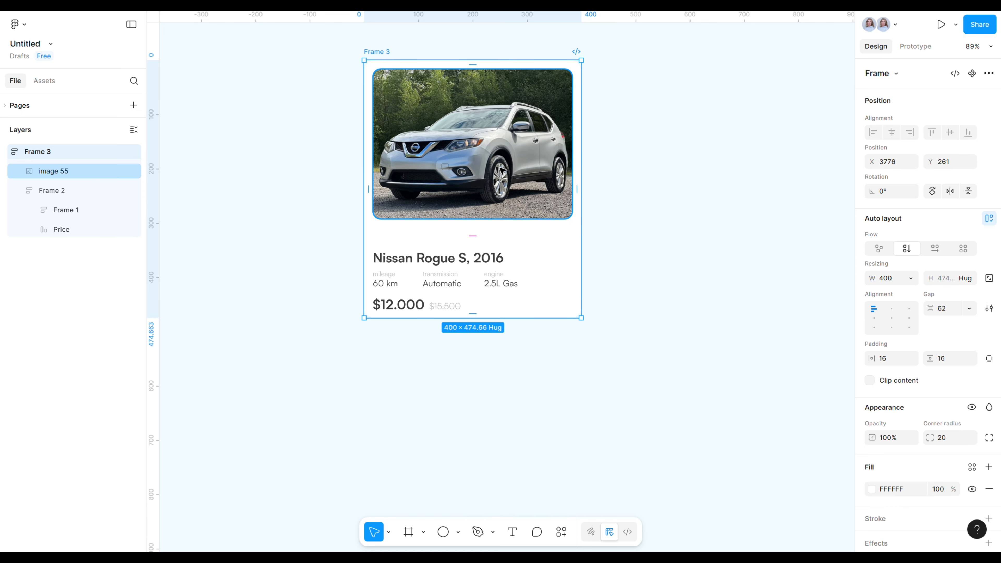
click(468, 240)
drag(468, 240, 474, 229)
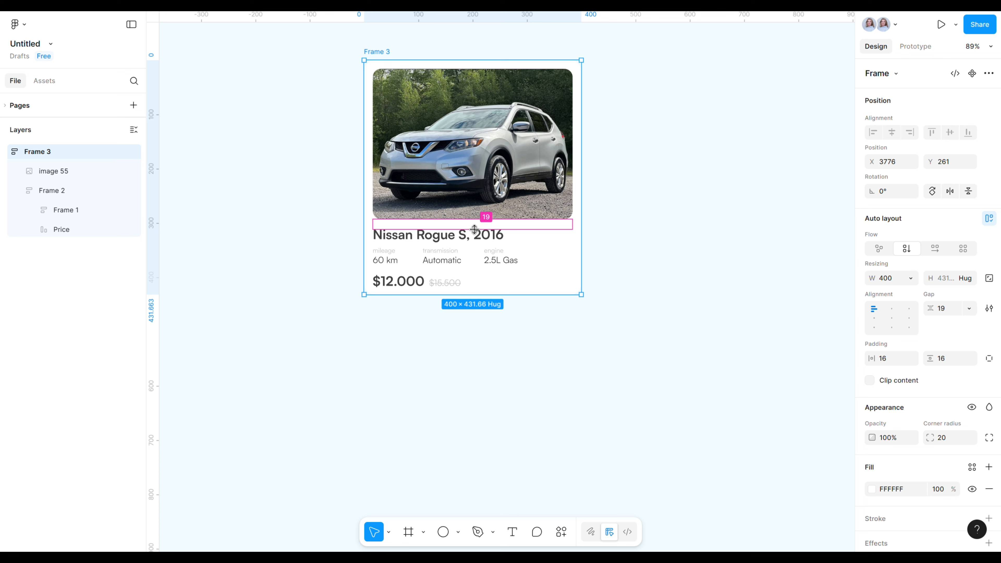
click(937, 309)
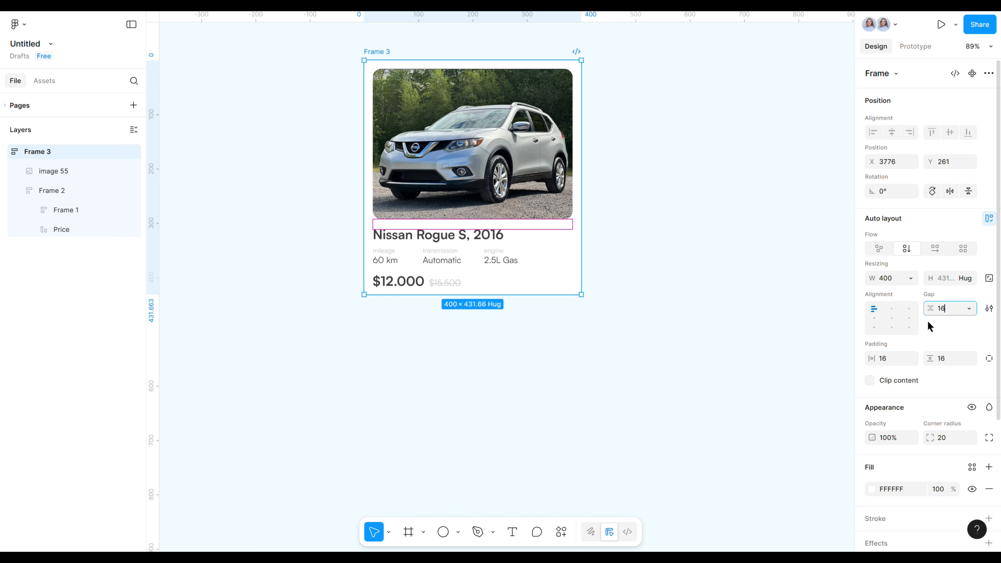
text(16)
key(Return)
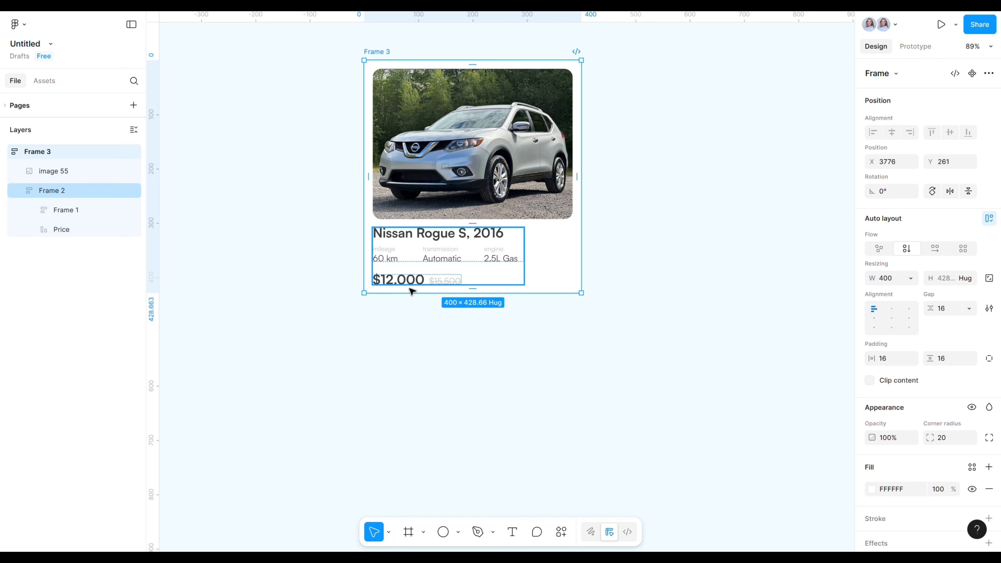
click(472, 323)
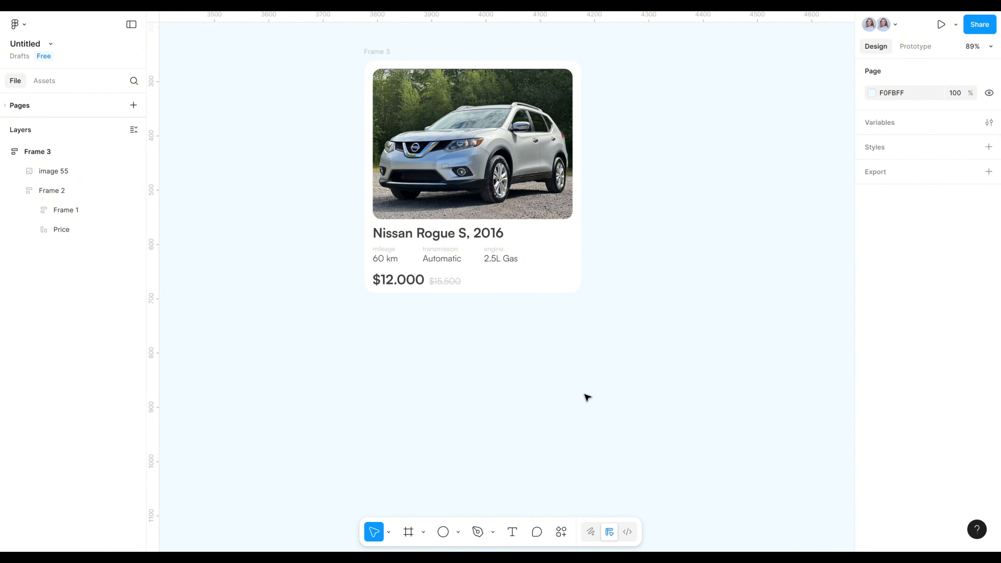
- Widen the information frame below the photo to match the photo's full width inside the card
click(447, 259)
drag(522, 264, 570, 267)
key(Escape)
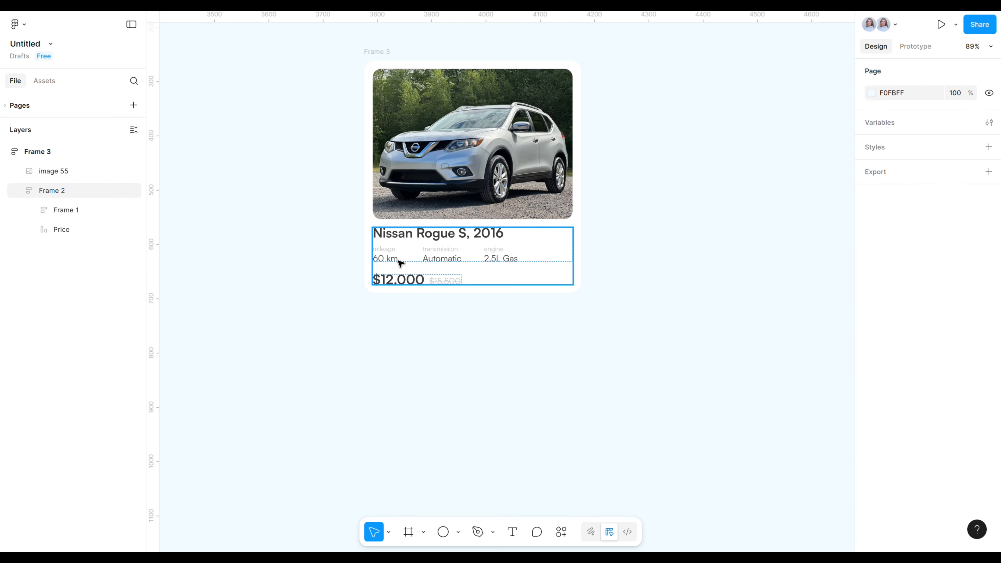
double_click(412, 258)
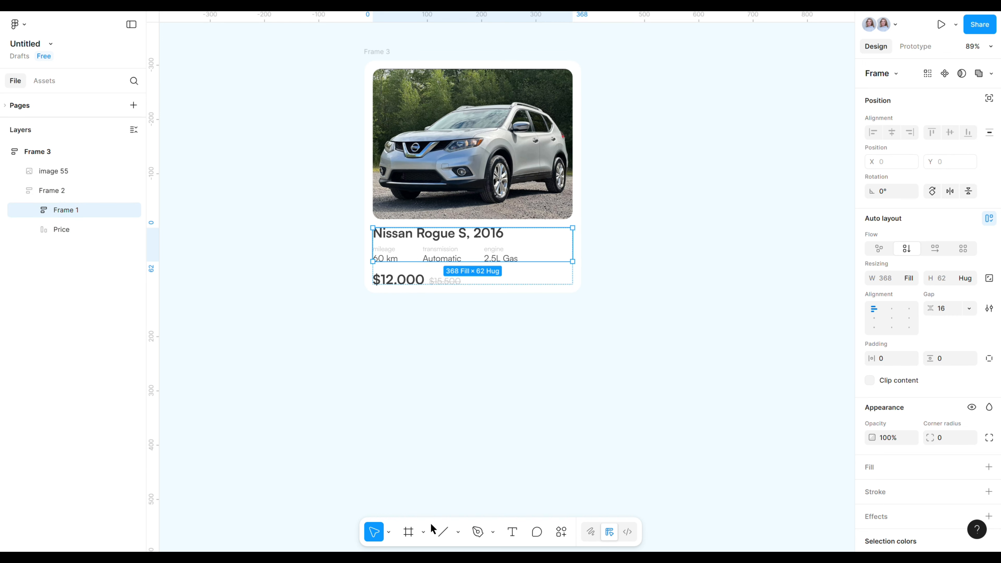
- Draw a vertical divider line about 18 long between the mileage and transmission details and set its stroke to 999999
click(442, 531)
drag(408, 252, 408, 261)
click(916, 383)
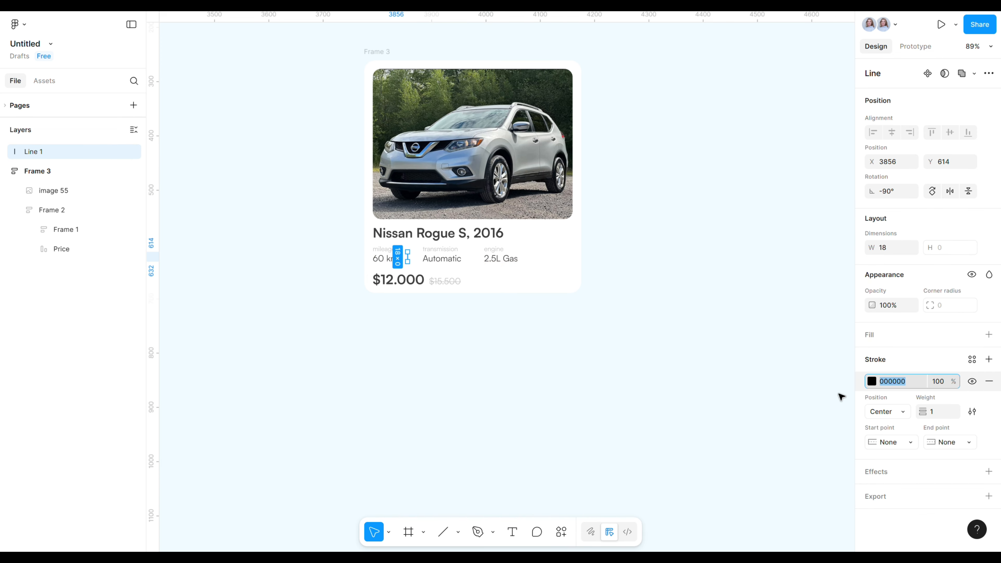
text(999999)
key(Return)
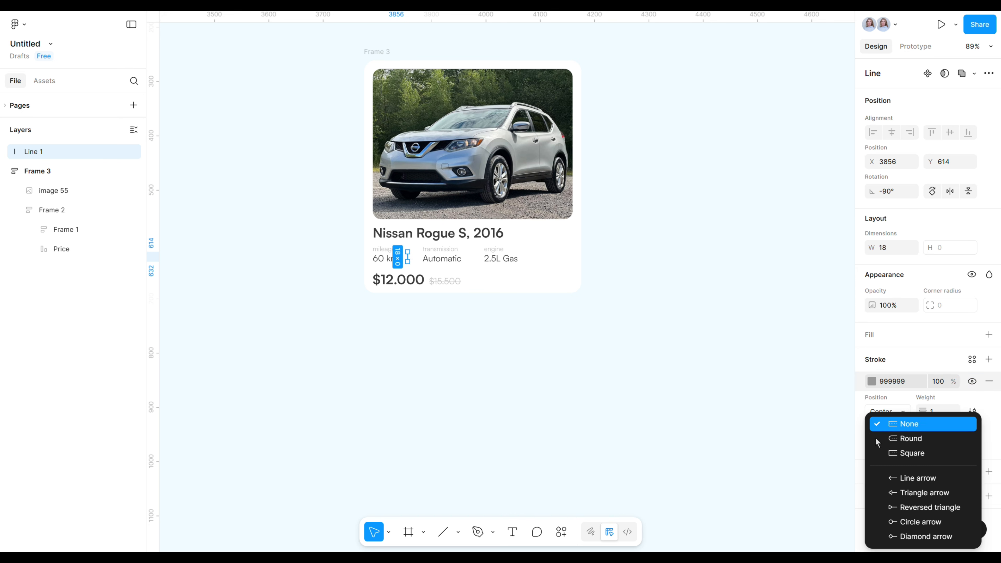
- Give the divider line Round start and end points and set its length to 10
click(879, 441)
click(906, 438)
click(929, 446)
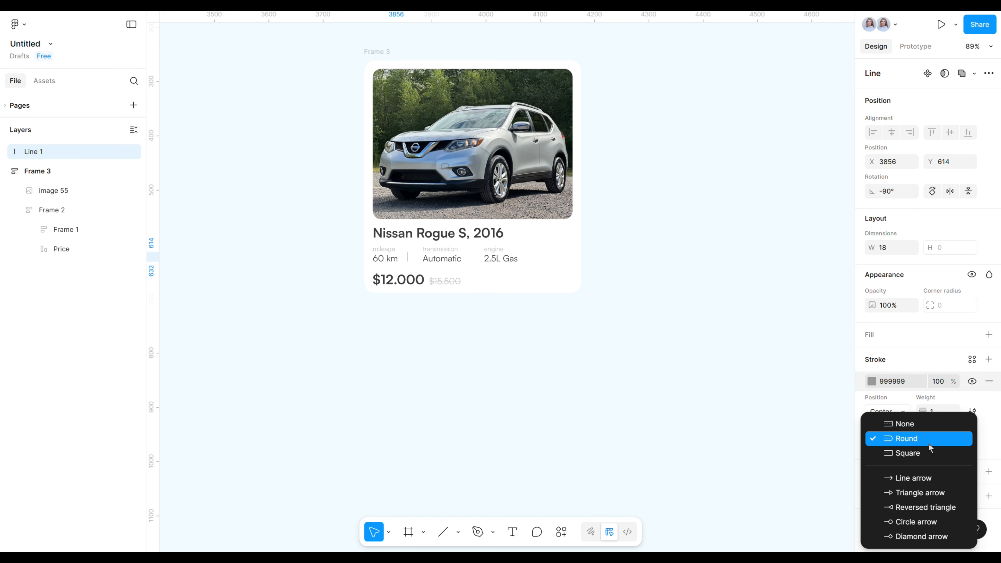
click(930, 447)
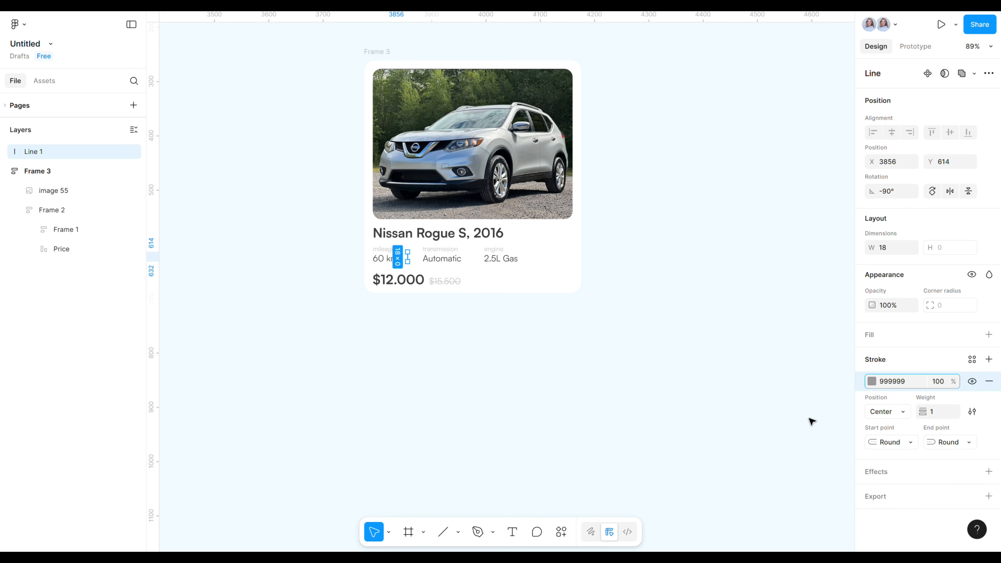
click(900, 248)
text(1)
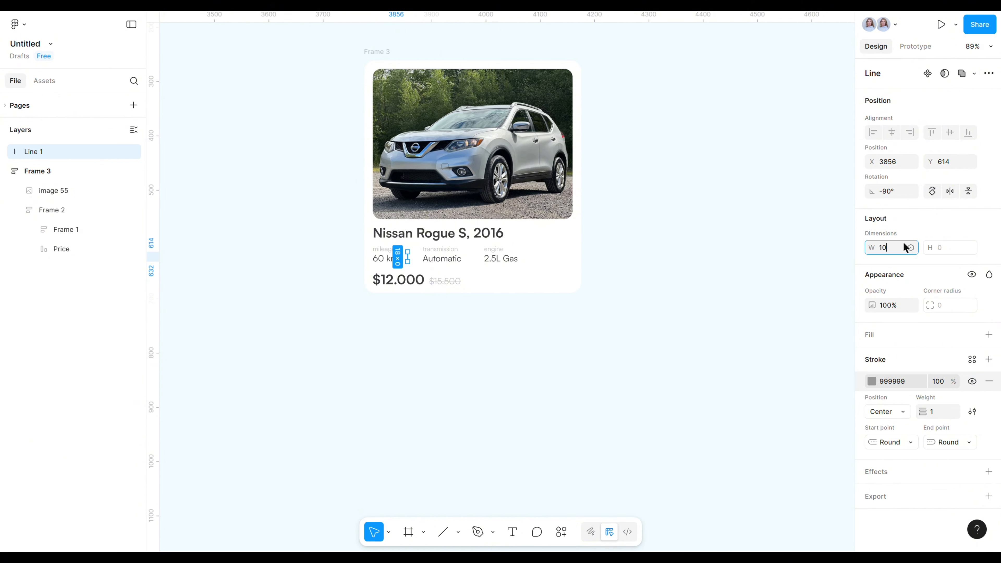
text(0)
key(Return)
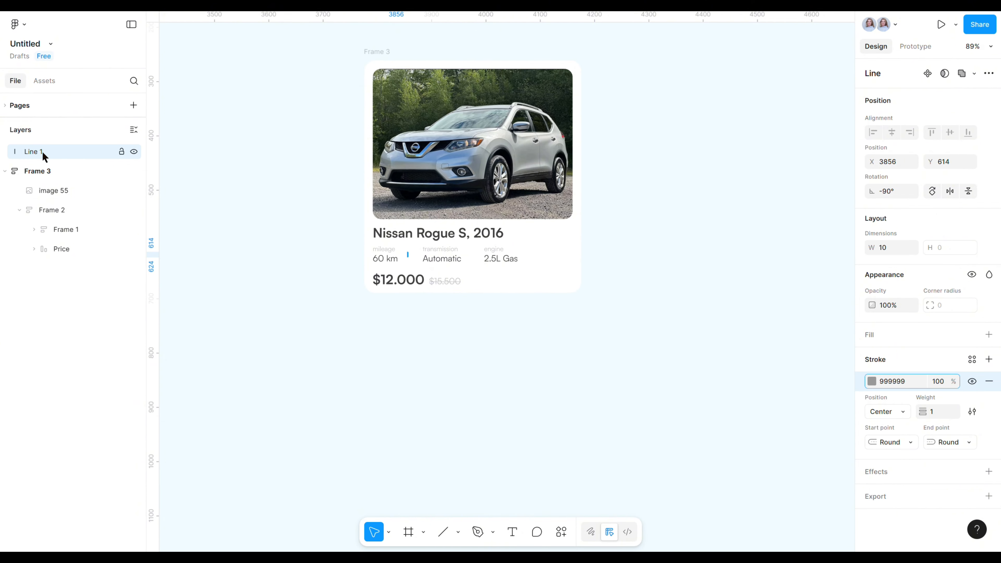
- Move the divider line into the Details frame after mileage, and place a duplicate between Transmission and Engine
click(34, 230)
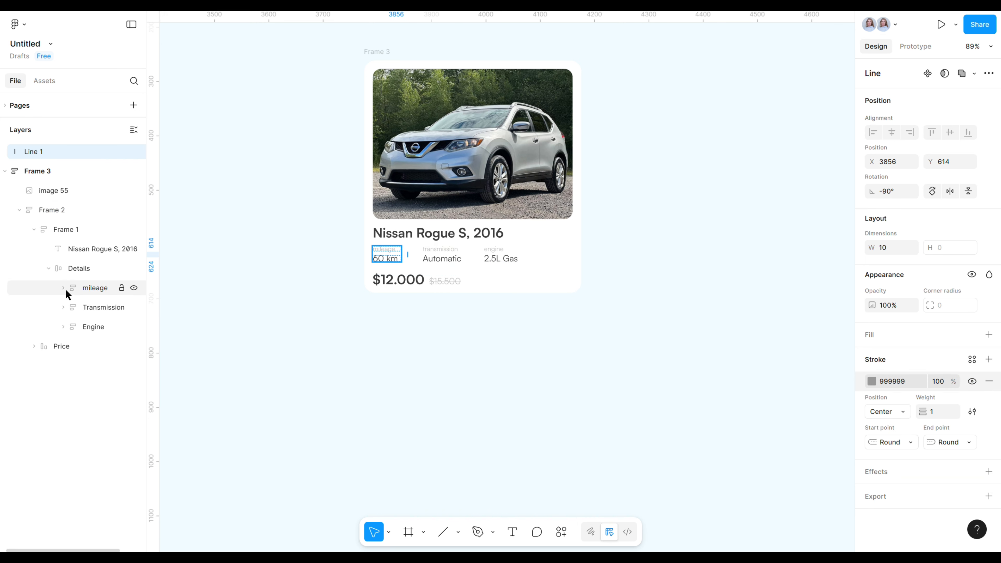
drag(34, 152, 83, 296)
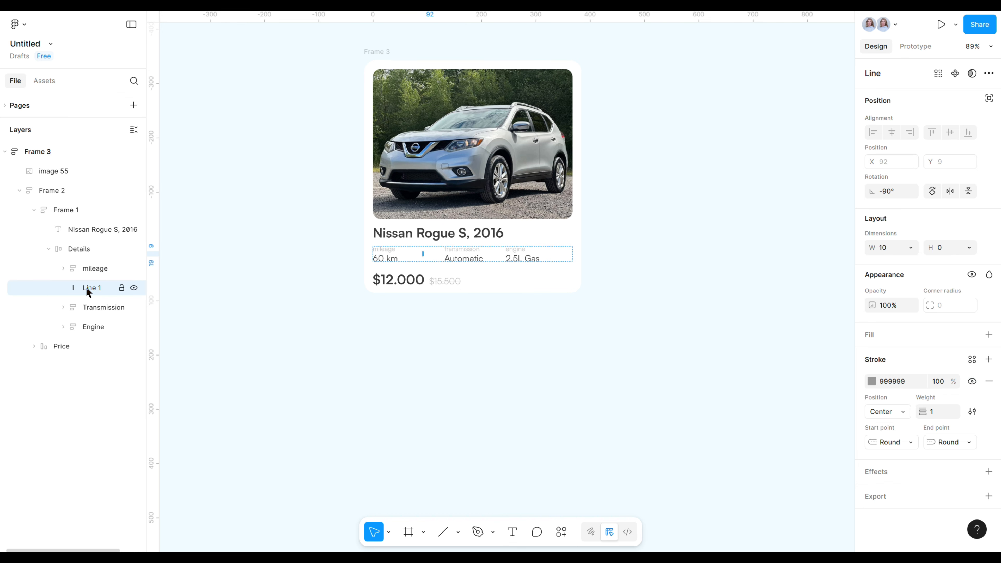
key(ctrl+d)
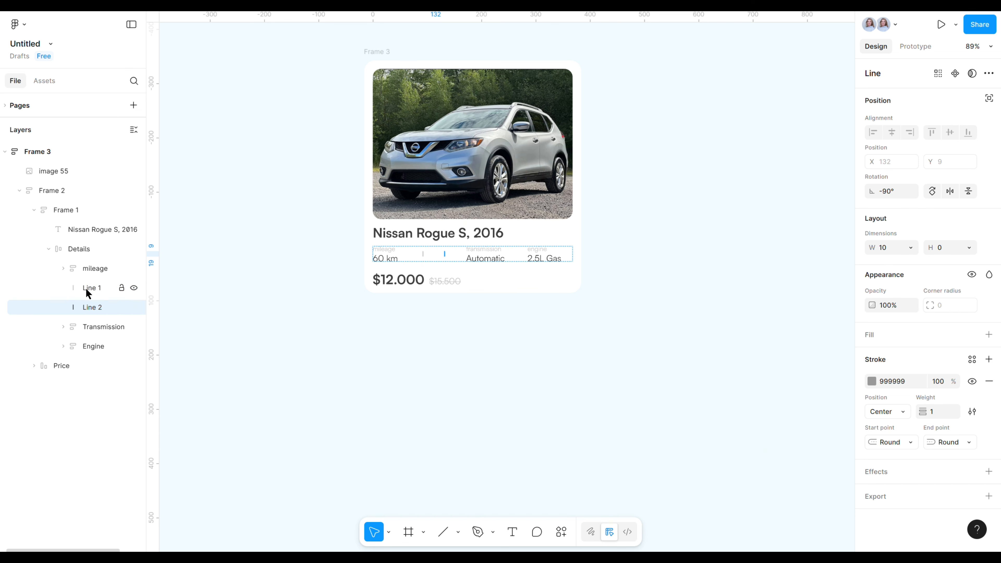
drag(91, 314, 95, 332)
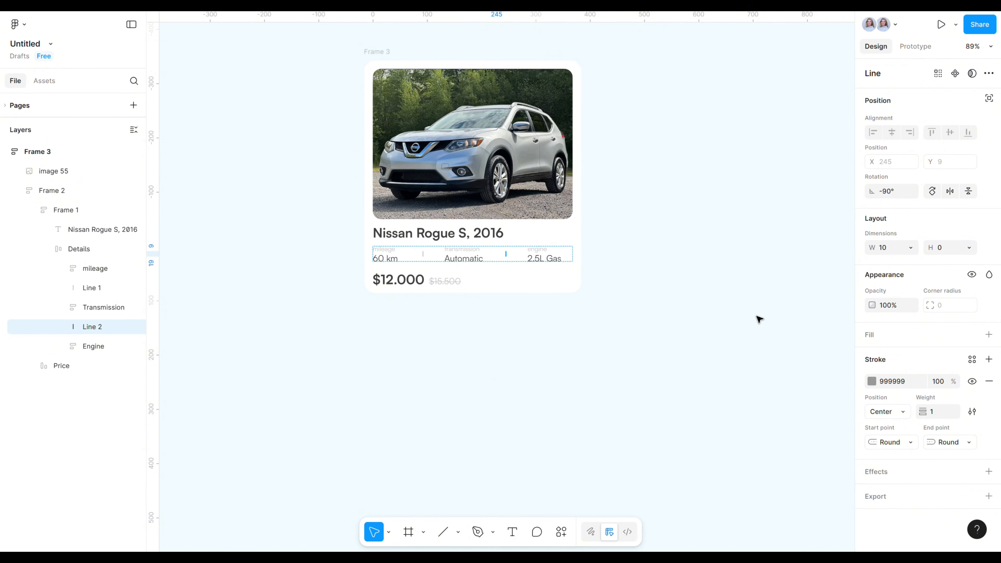
- Set the auto layout alignment of the title-and-details frame to left, vertically centered
click(70, 211)
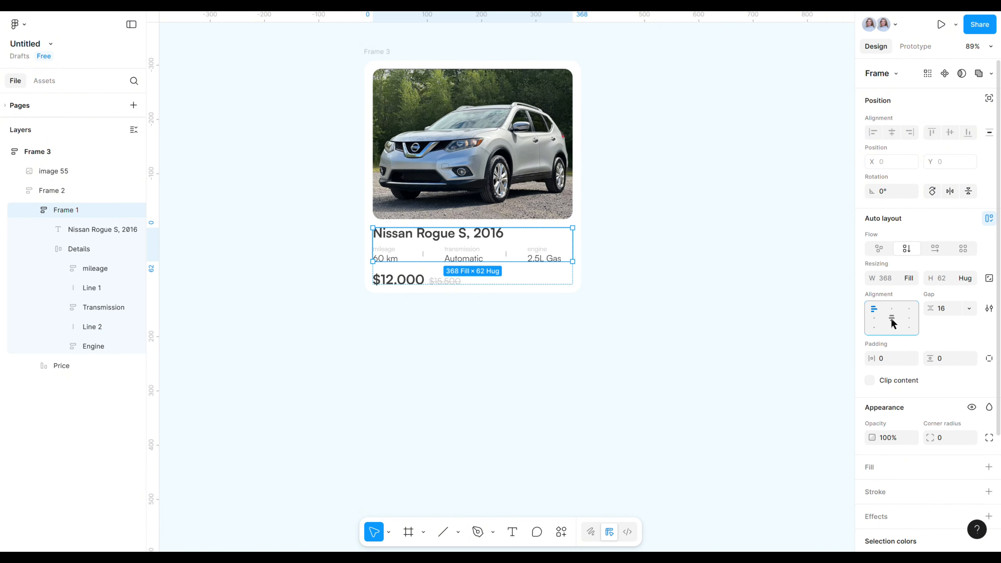
click(892, 318)
click(873, 319)
- Align the Details frame's items to the bottom left and set their gap to 24
click(85, 248)
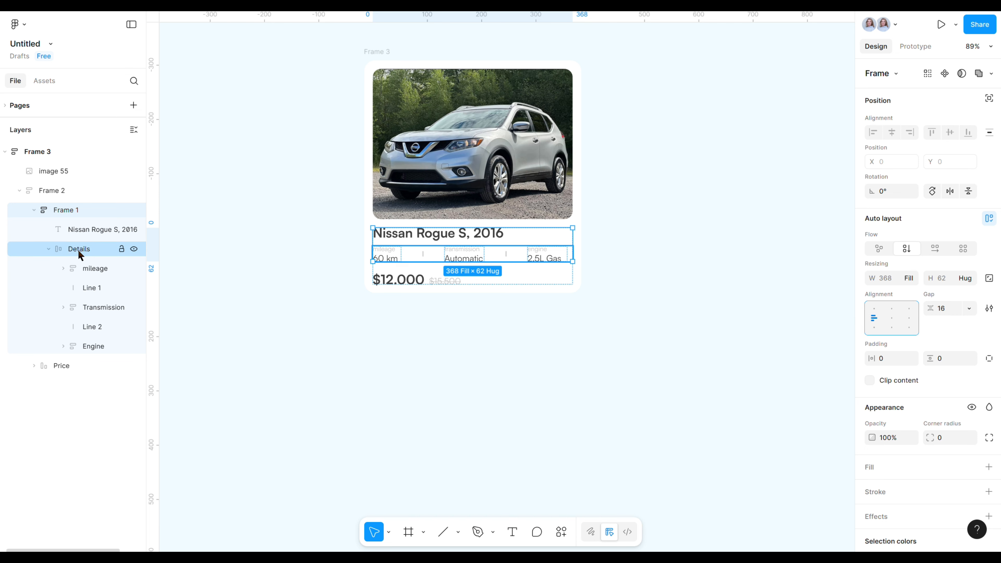
click(891, 327)
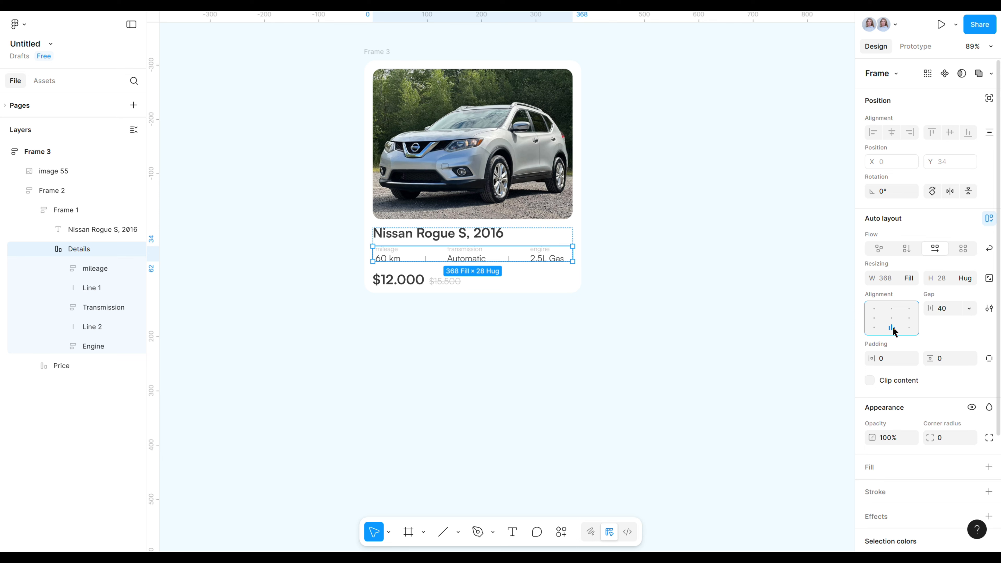
click(874, 327)
click(954, 308)
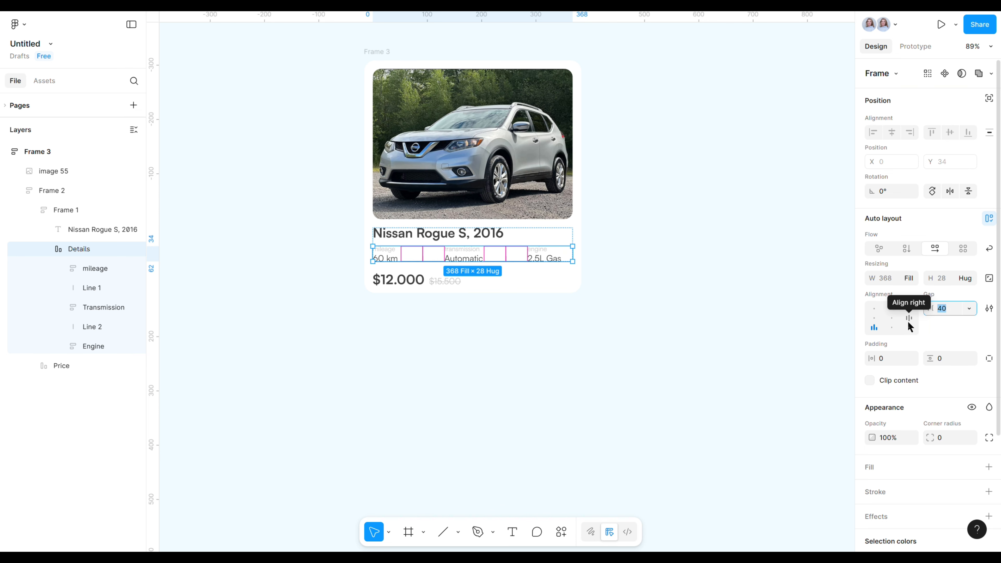
text(24)
key(Return)
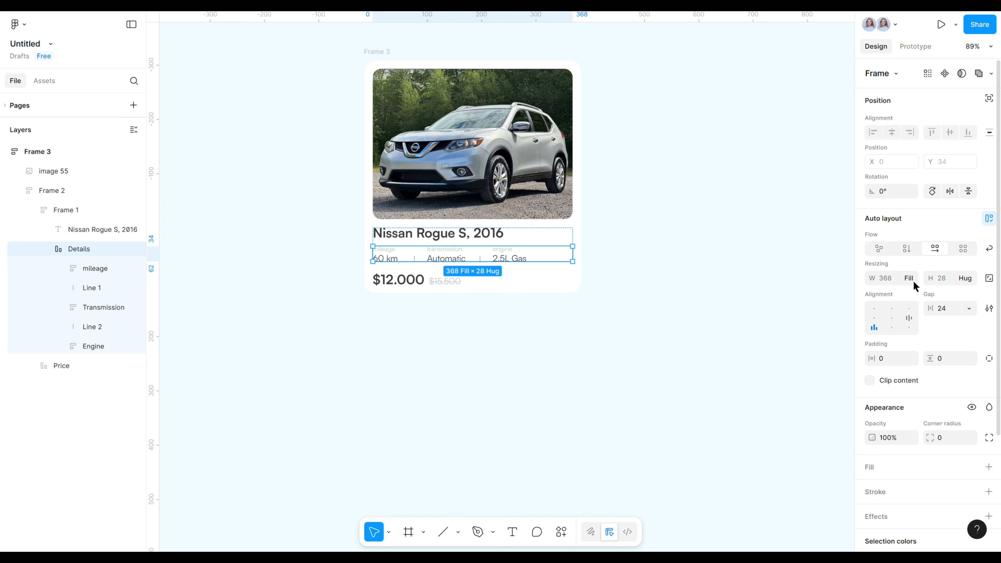
click(541, 328)
- Add a fill to the Price frame using the page's light blue color F0FBFF
click(413, 280)
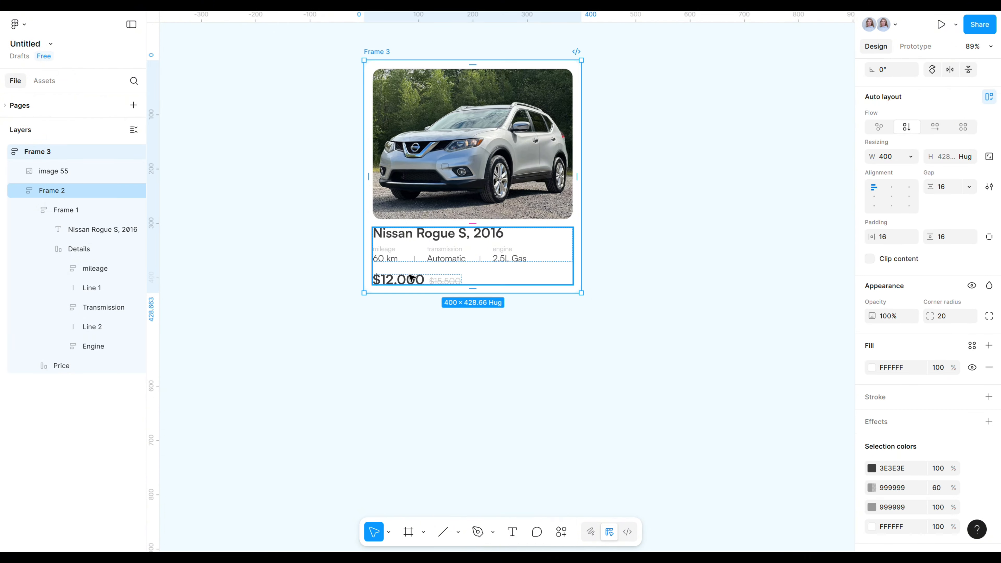
click(57, 365)
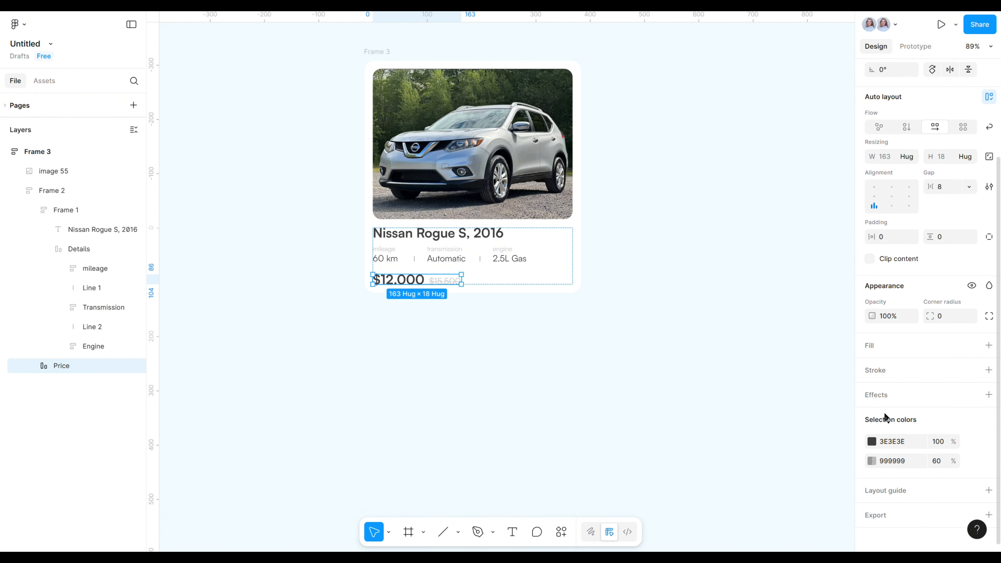
click(885, 349)
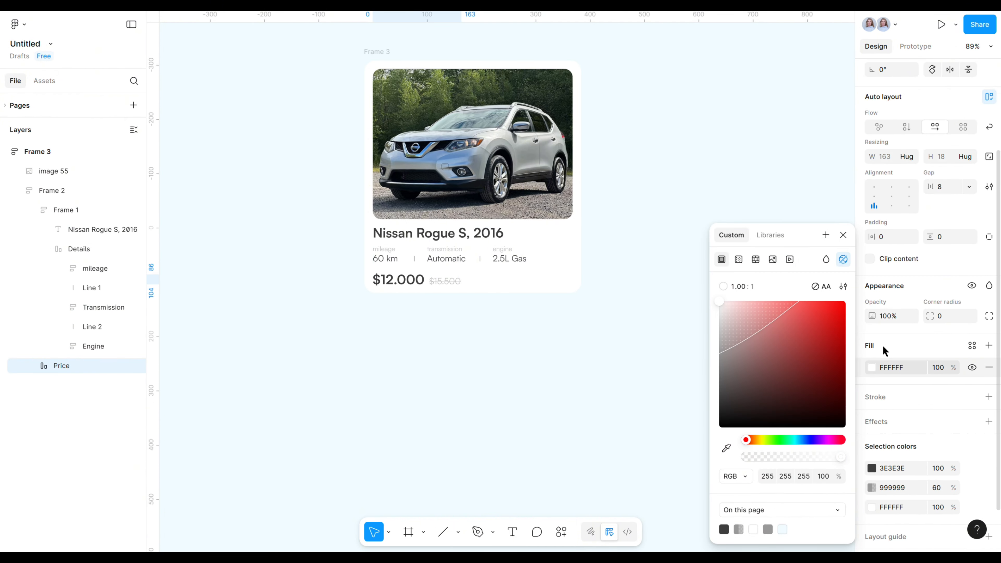
click(783, 529)
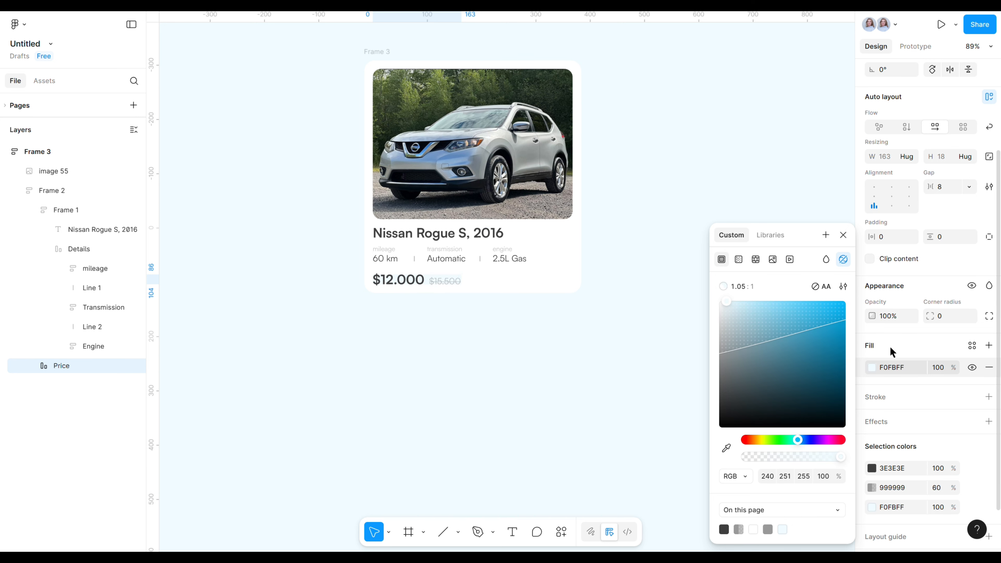
- Set the Price frame's horizontal and vertical padding to 8 and its corner radius to 15
click(886, 239)
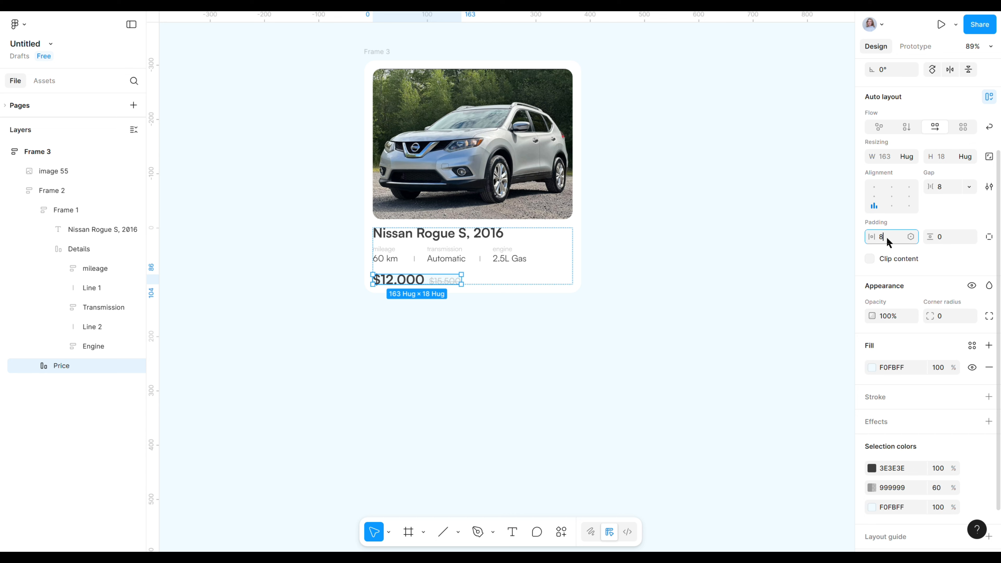
click(947, 239)
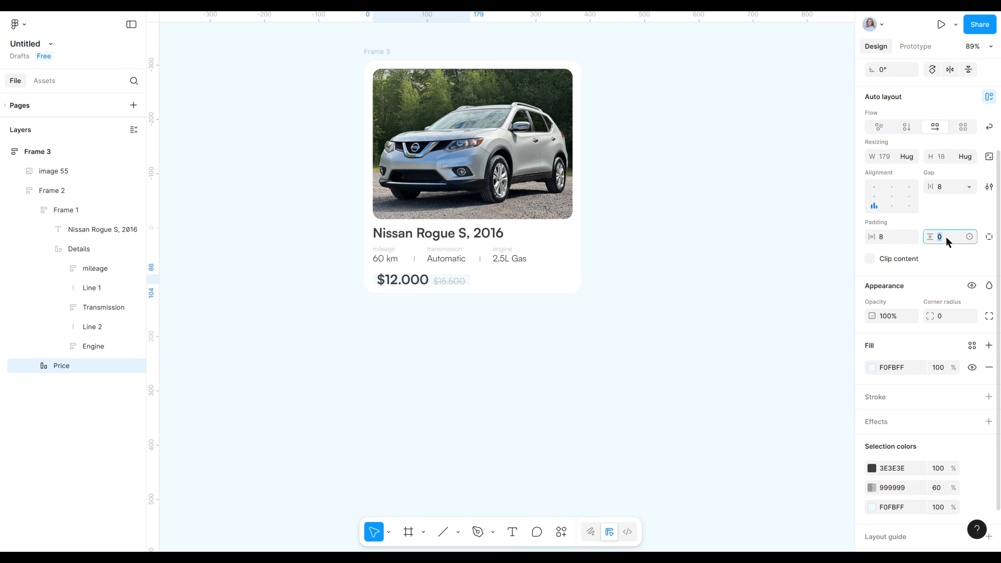
text(8)
key(Return)
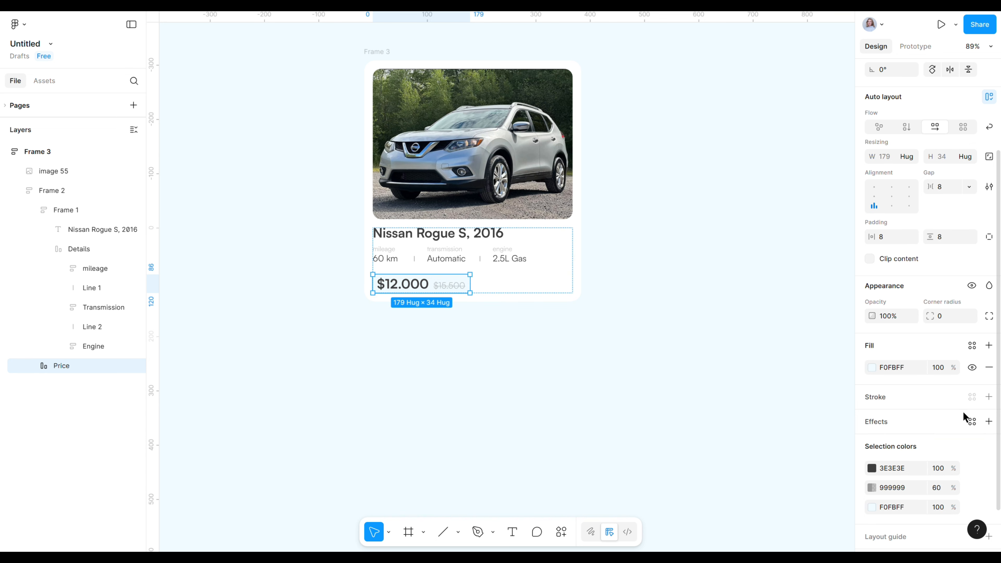
text(15)
key(Return)
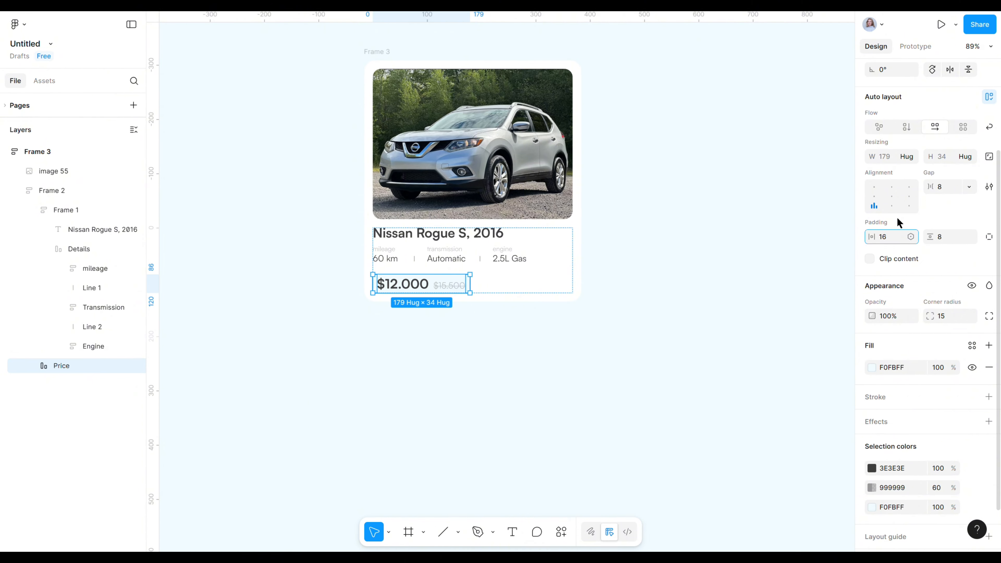
- Set the Price frame's vertical padding to 16 and stretch its width to fill the card's content area
click(947, 236)
text(16)
key(Return)
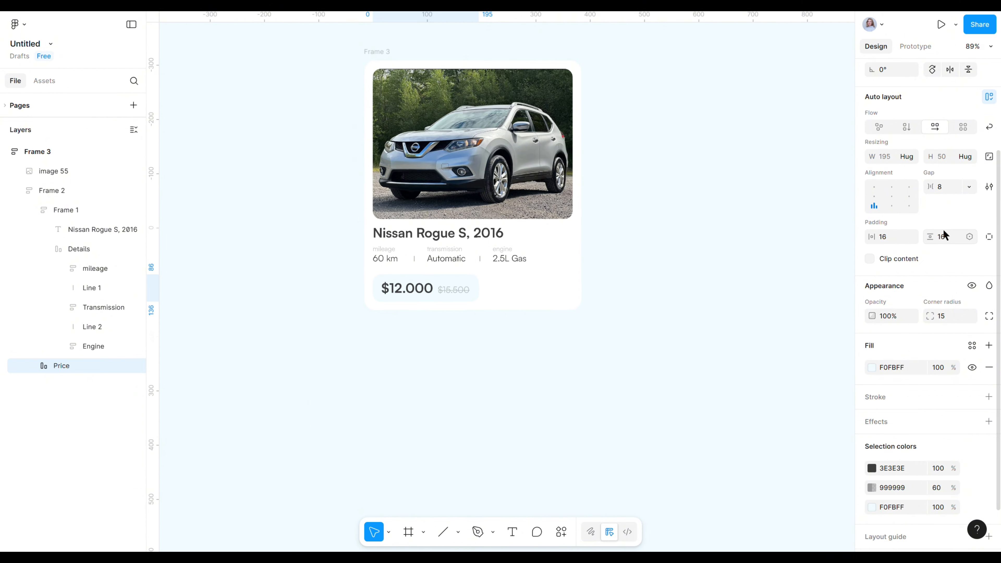
drag(480, 292, 573, 302)
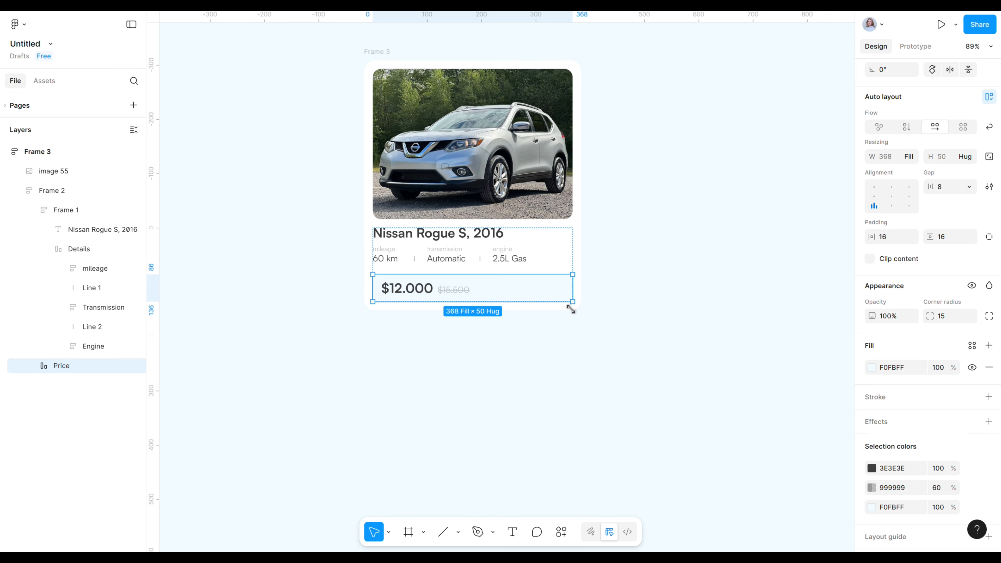
click(534, 391)
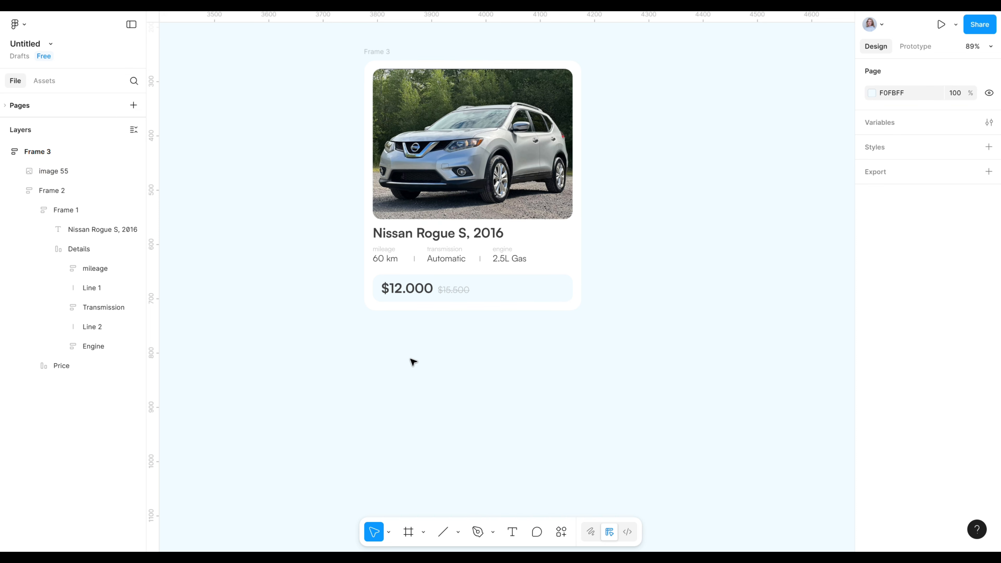
- Insert the heart icon from the Feather Icons plugin, searching for "he", and close the plugin
right_click(478, 381)
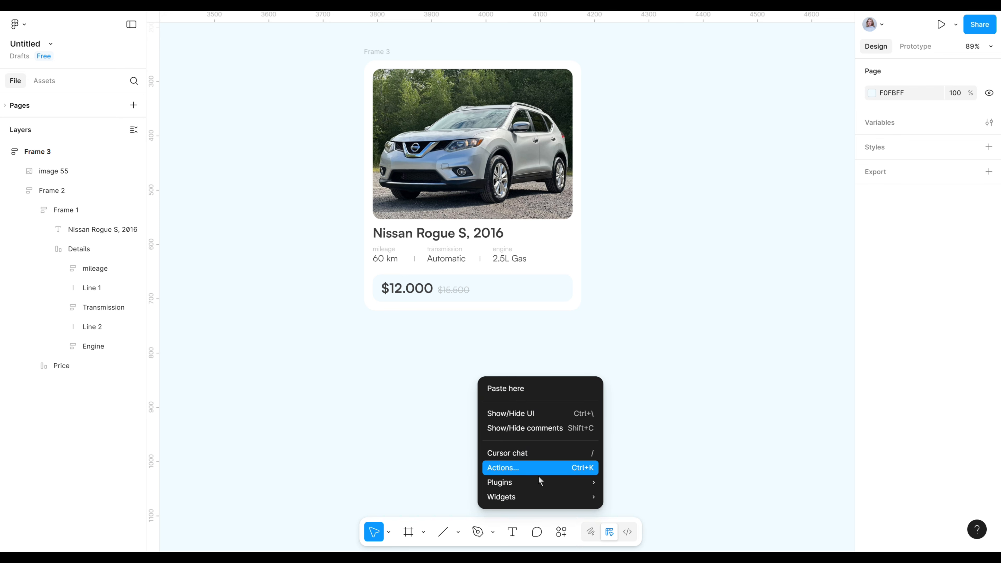
mouse_move(540, 482)
click(658, 340)
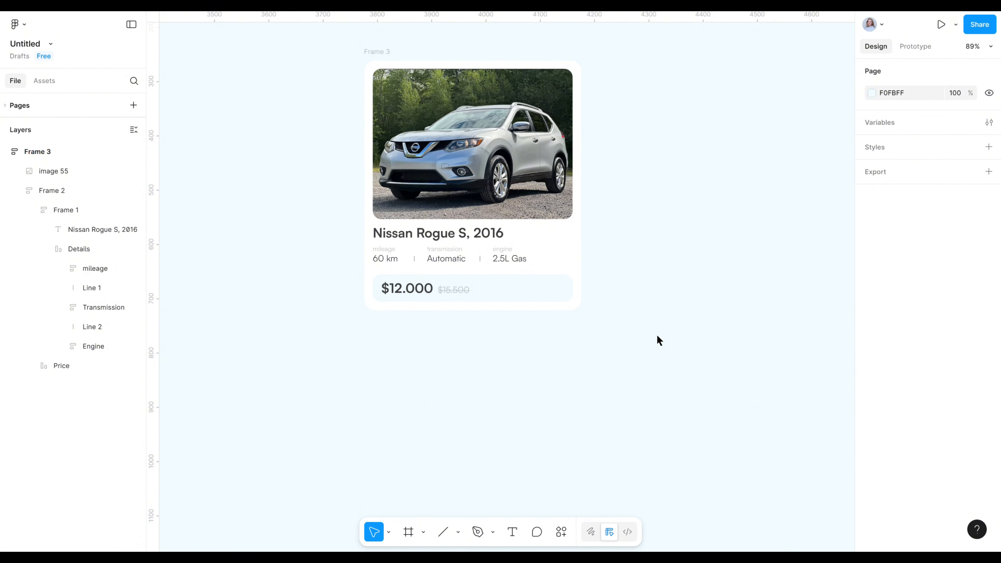
text(he)
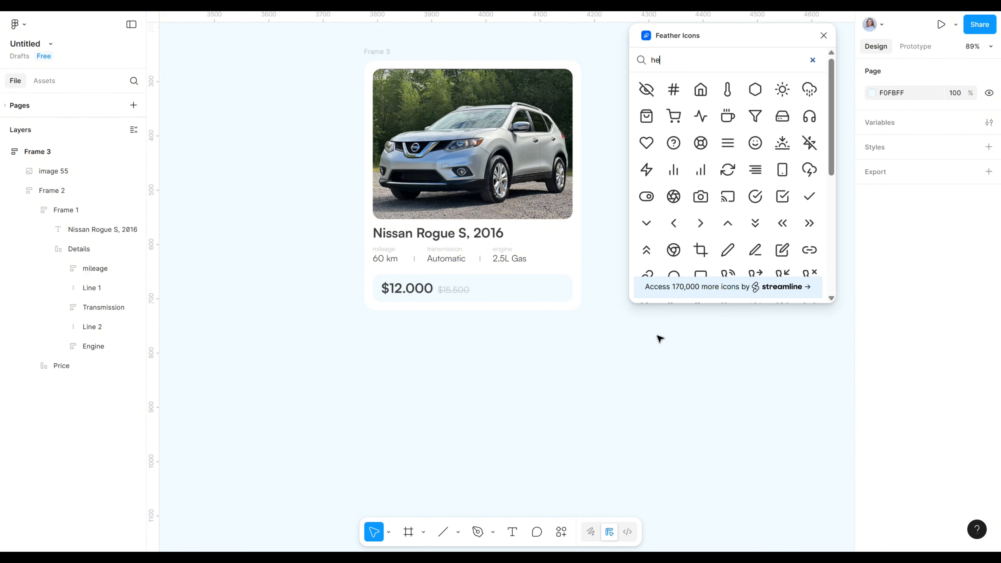
click(732, 93)
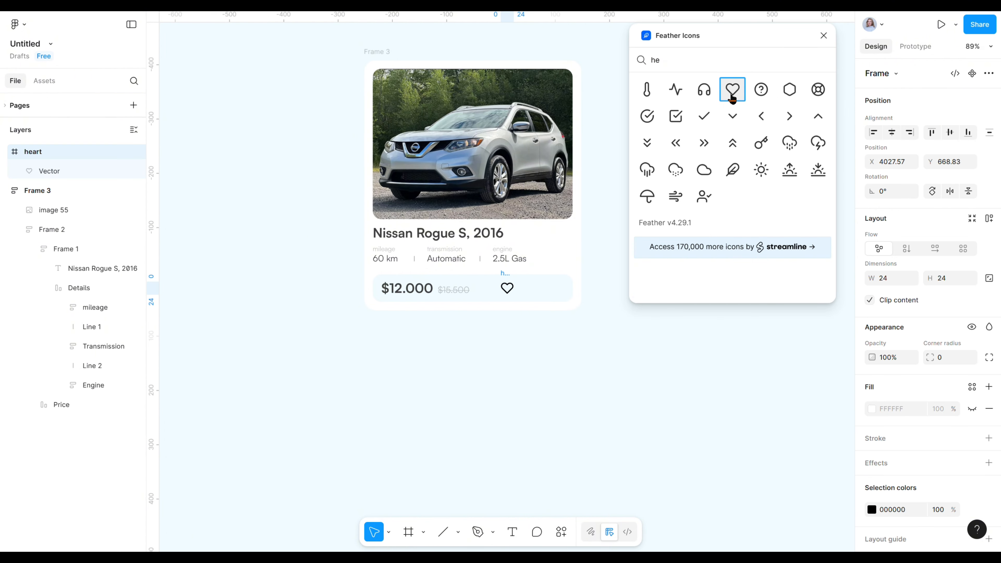
click(823, 36)
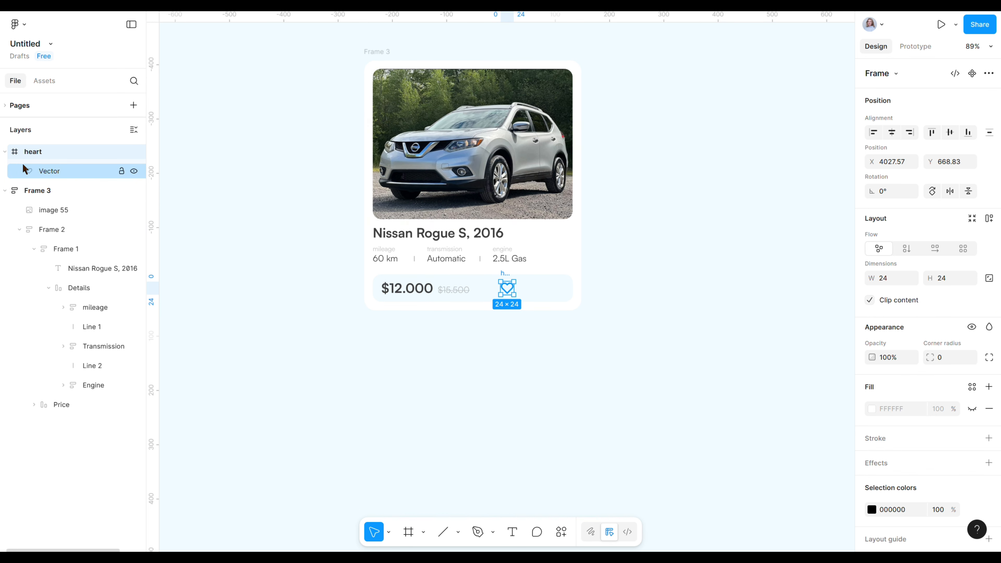
- Nest the heart icon in Frame 3, exclude it from auto layout, and anchor it inside the photo's upper-right corner at about X 342, Y 31
drag(35, 155, 39, 200)
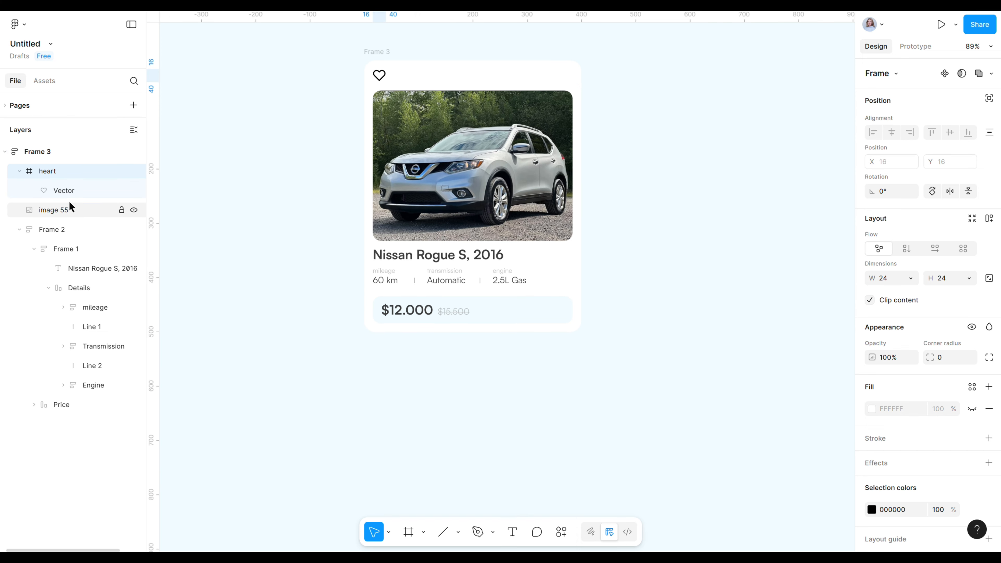
click(989, 101)
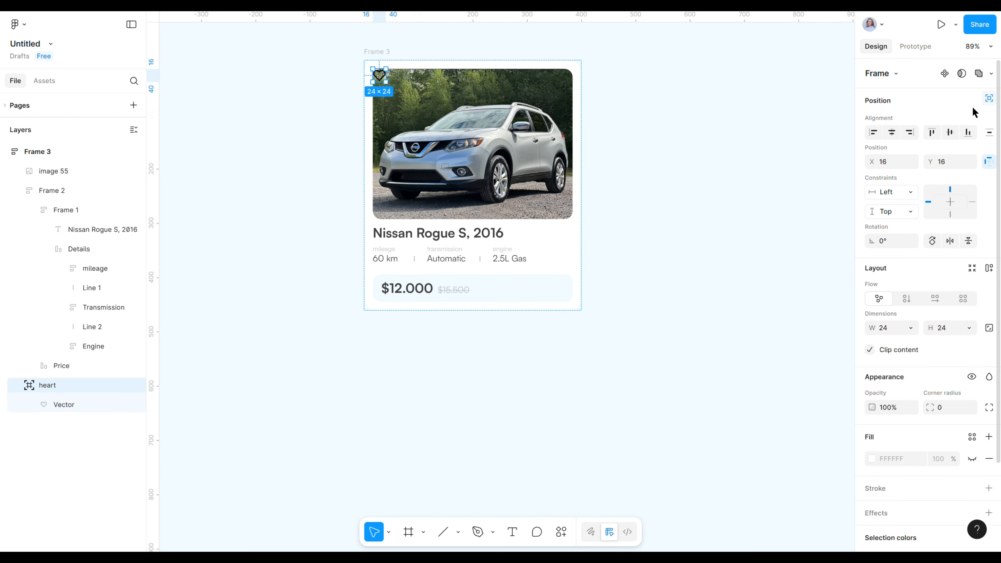
click(909, 133)
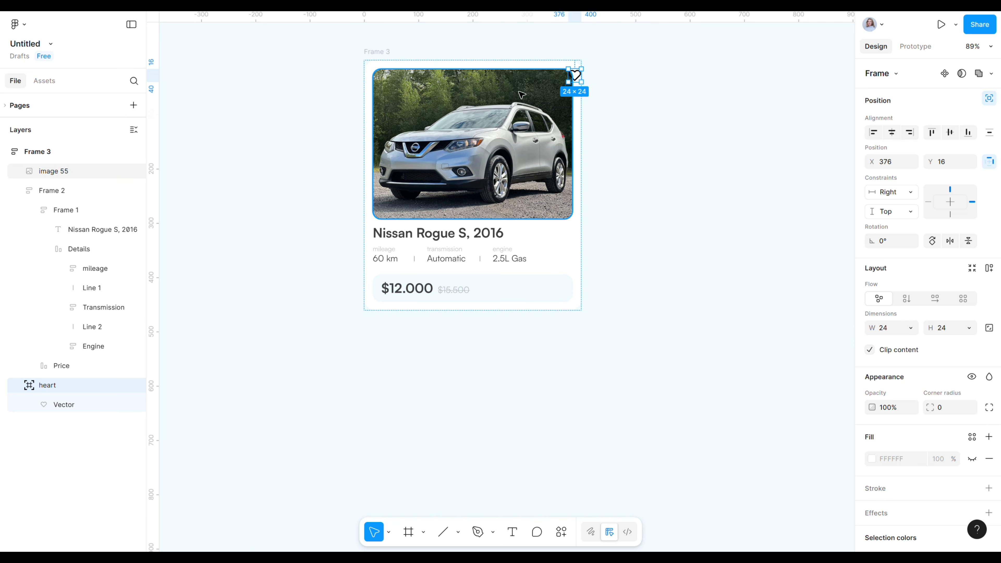
drag(575, 79, 559, 87)
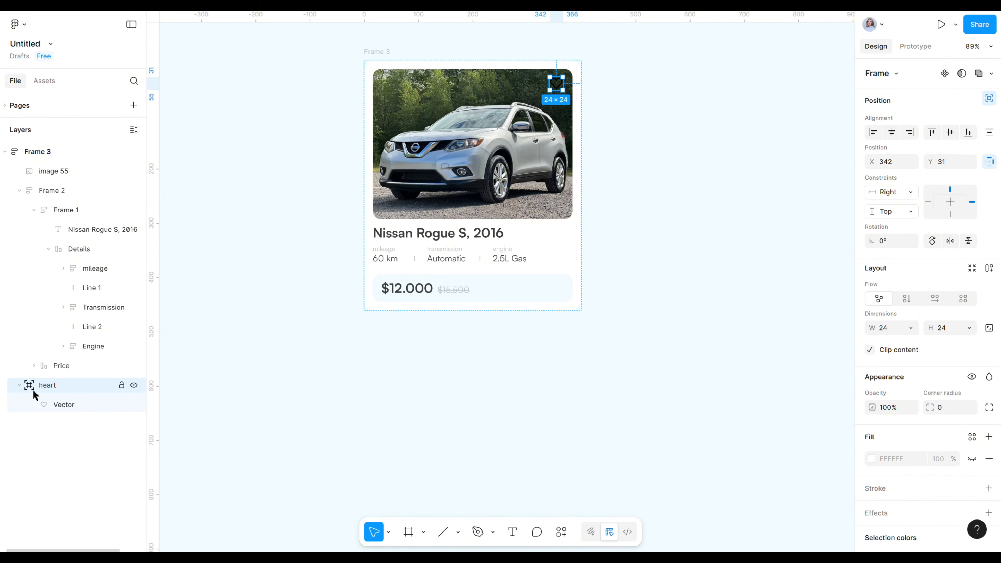
- Change the heart vector's stroke color to white FFFFFF
click(49, 406)
click(871, 430)
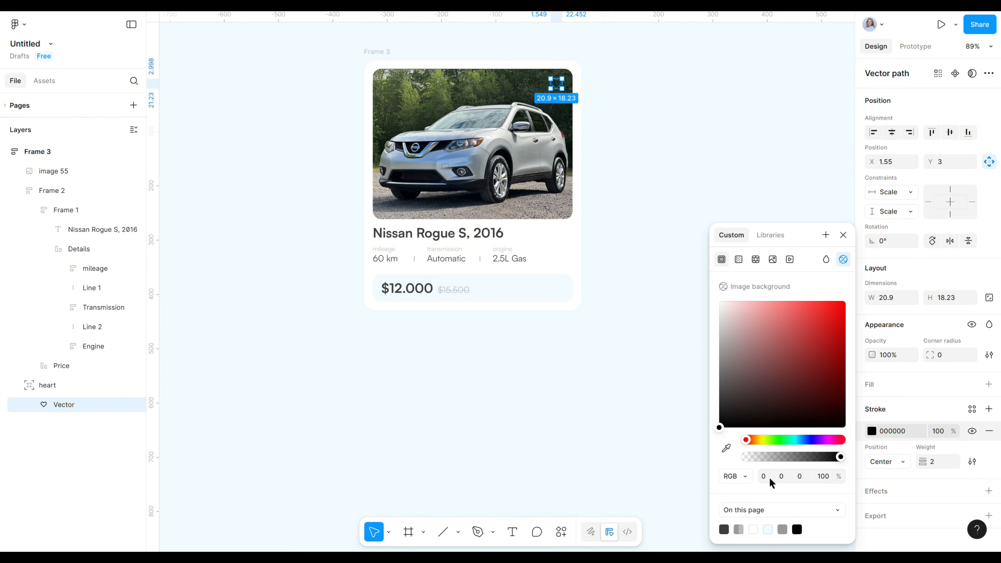
click(753, 529)
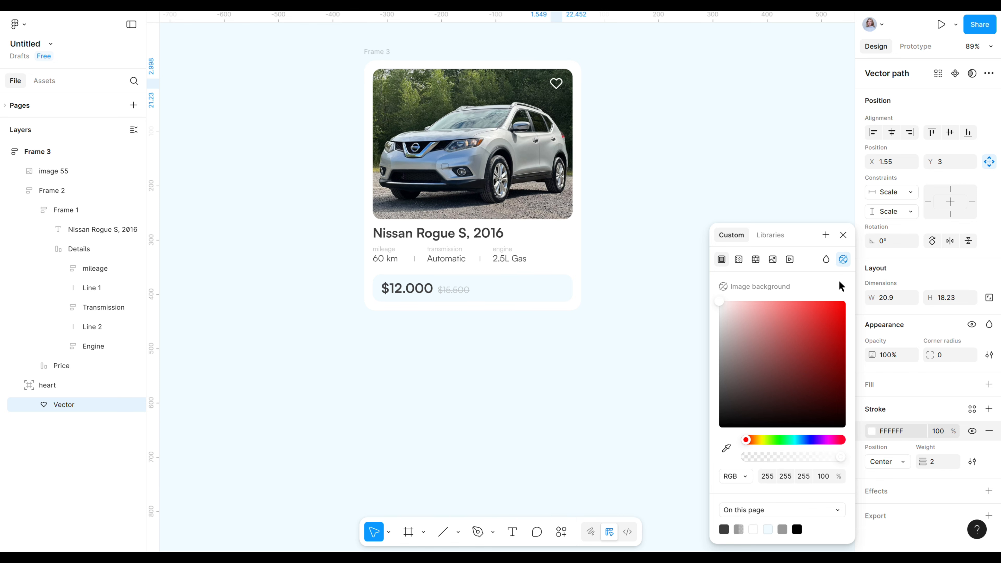
click(842, 236)
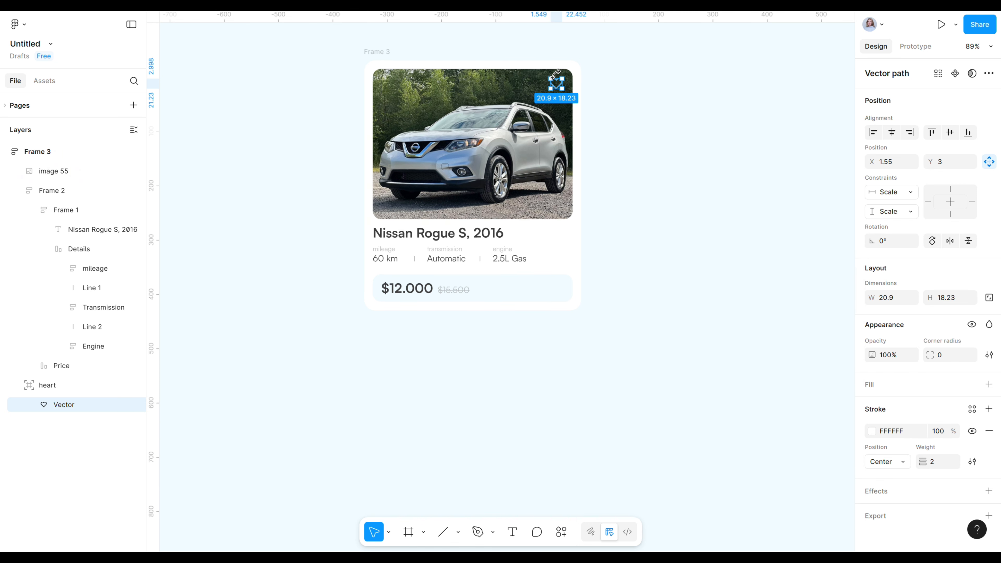
- Fine-tune the heart icon's position to X 344, Y 32, leaving 16 px to the photo's top and right edges
scroll(562, 89, up, 2)
scroll(561, 89, up, 5)
scroll(571, 74, down, 2)
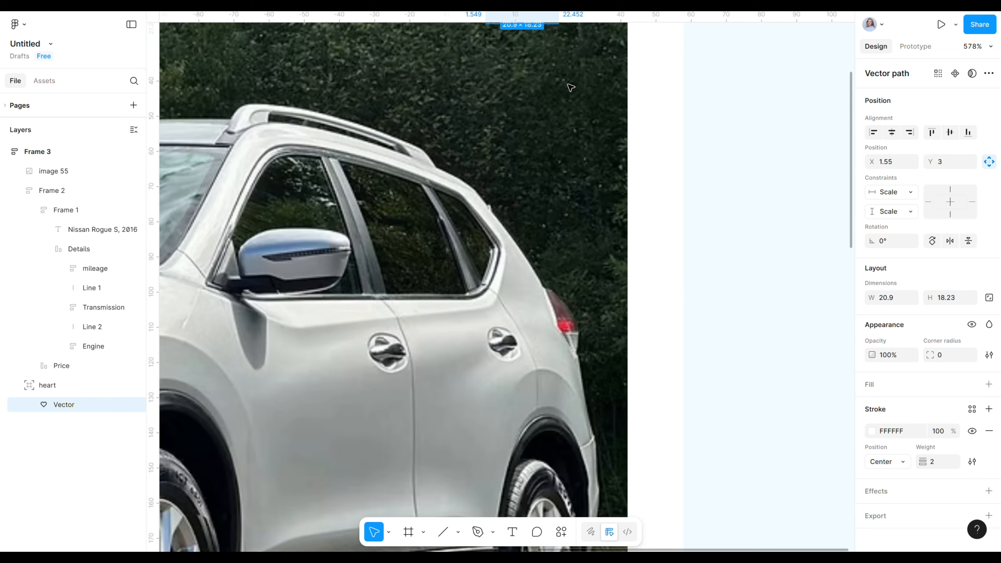
scroll(570, 74, down, 4)
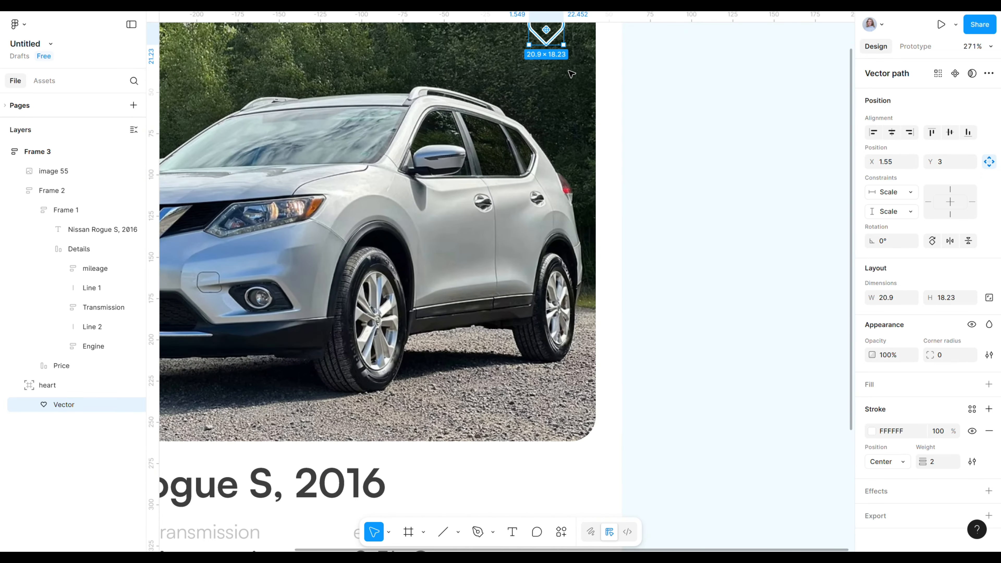
key(alt)
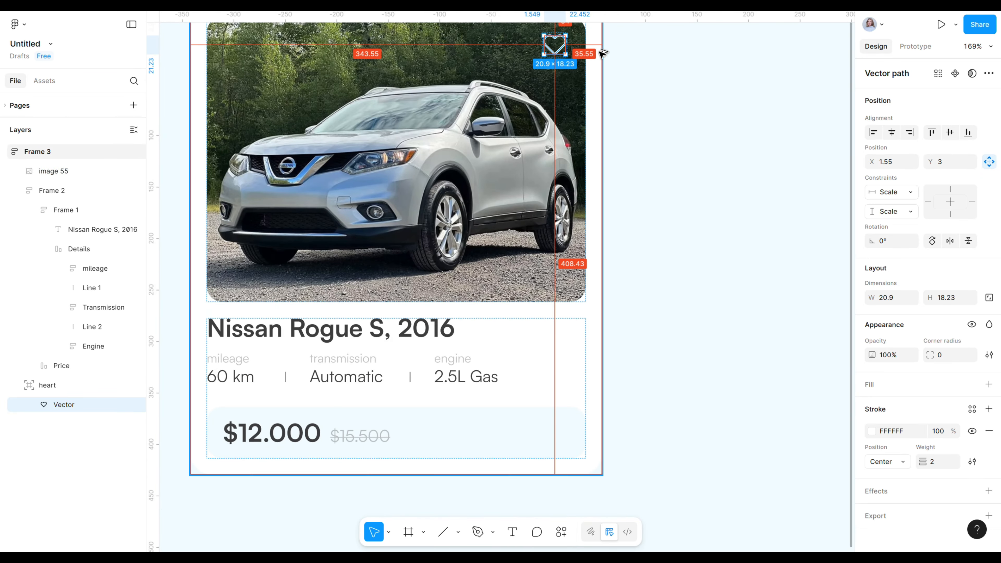
scroll(604, 91, up, 2)
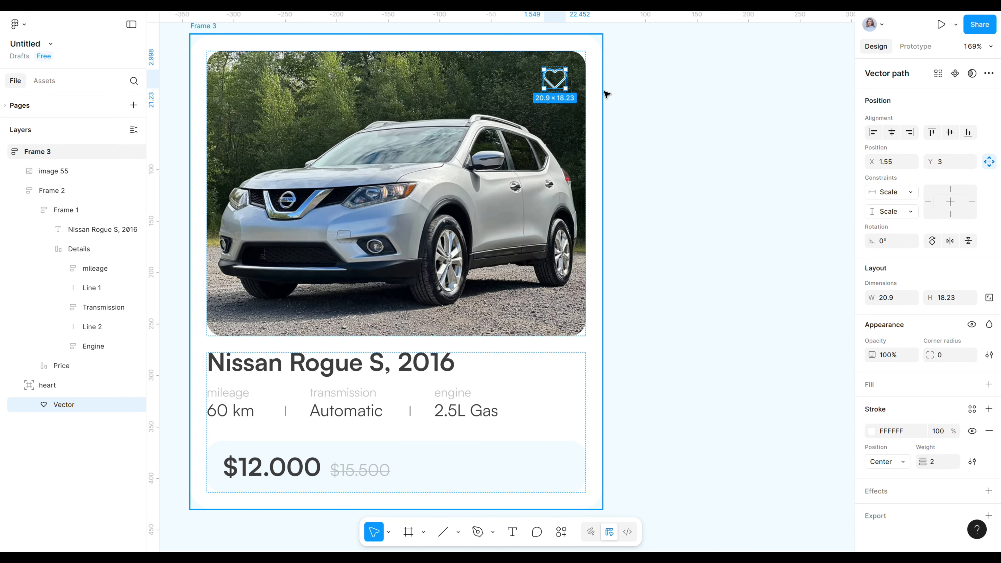
click(556, 82)
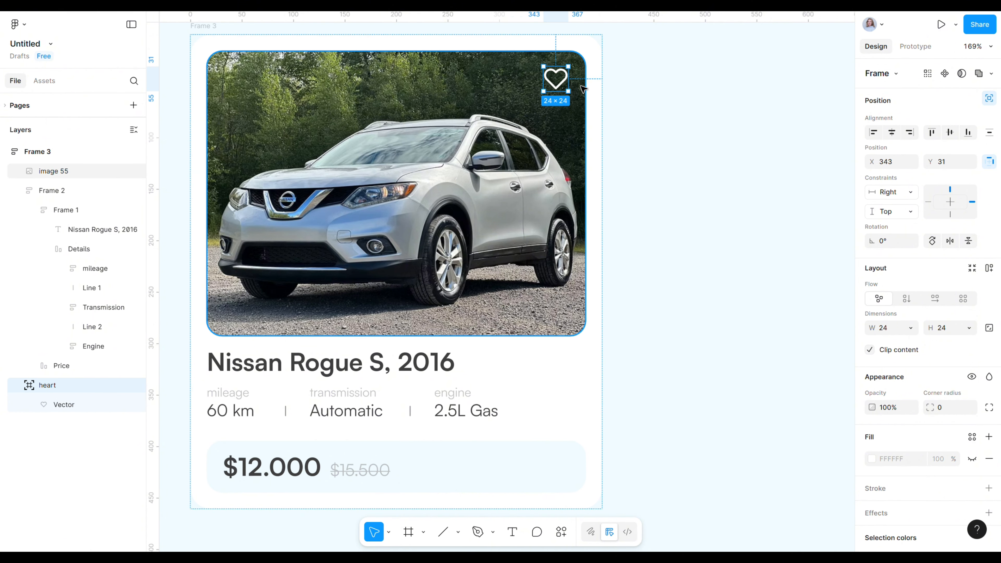
key(Right)
key(Down)
key(alt)
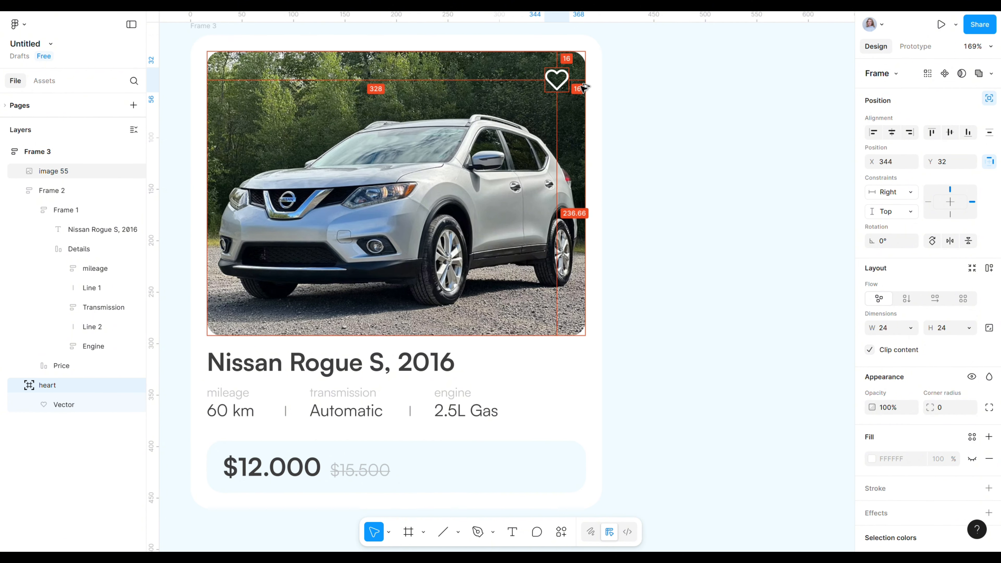
click(647, 127)
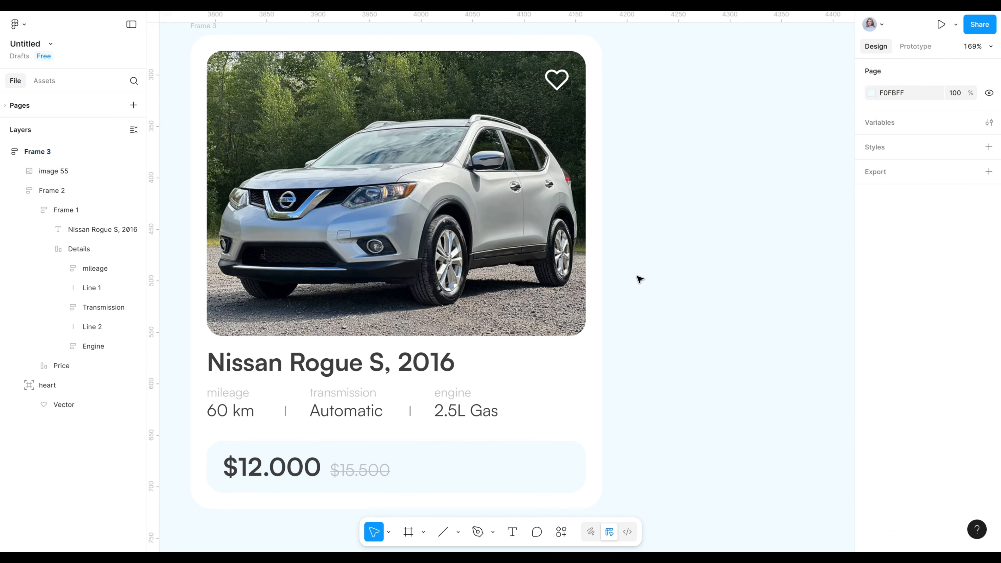
- Select the whole card frame and preview it in presentation view
scroll(638, 278, down, 5)
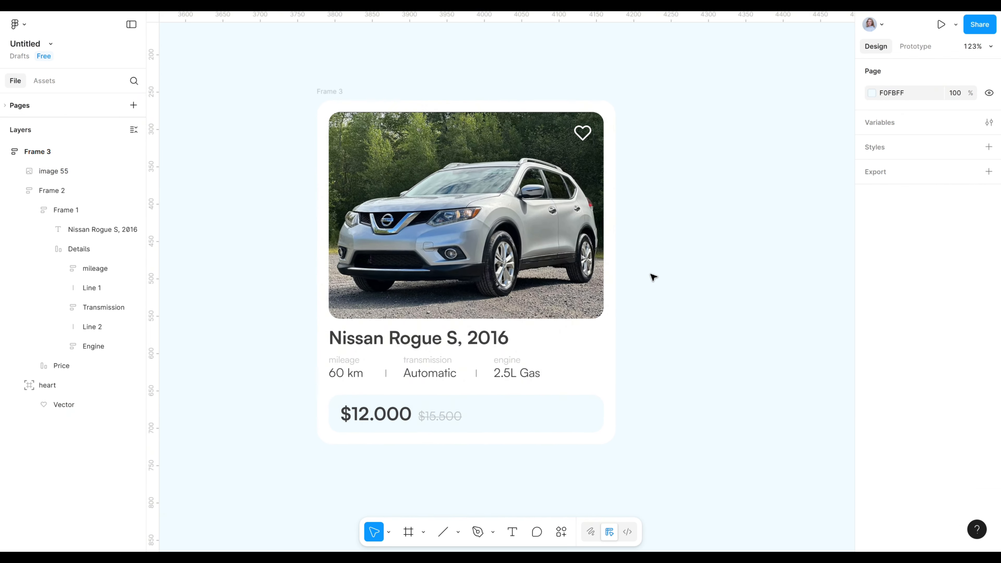
key(ctrl+a)
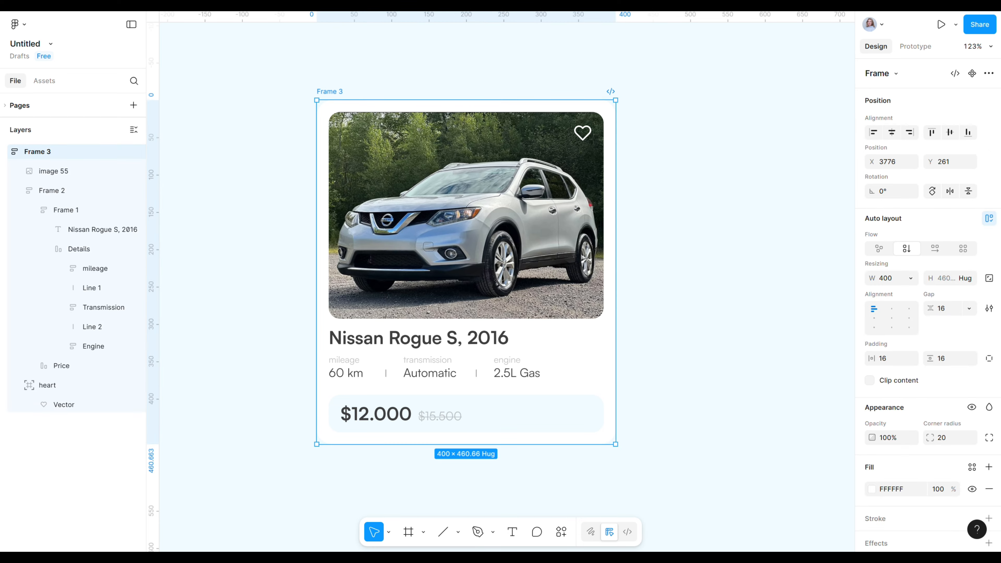
click(940, 24)
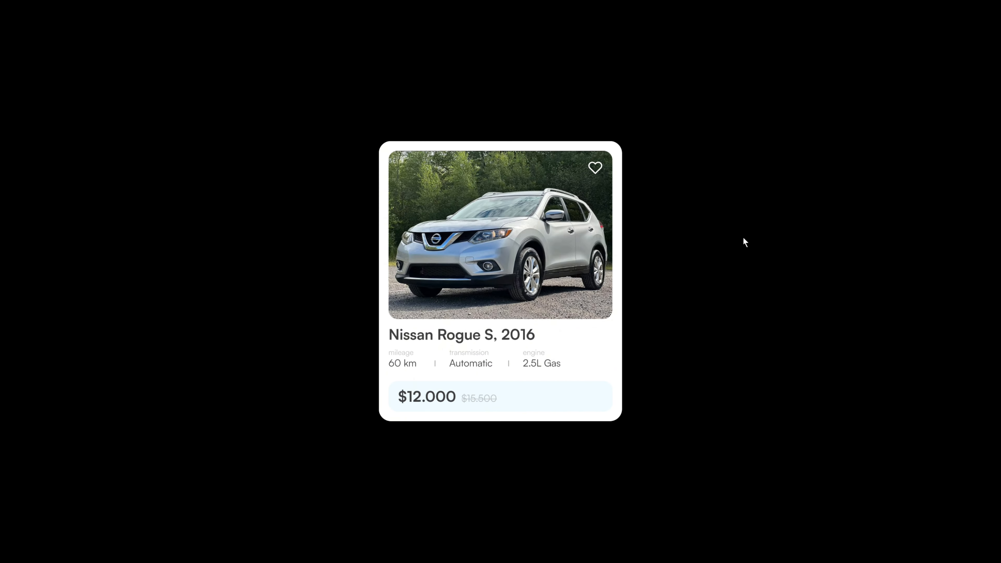